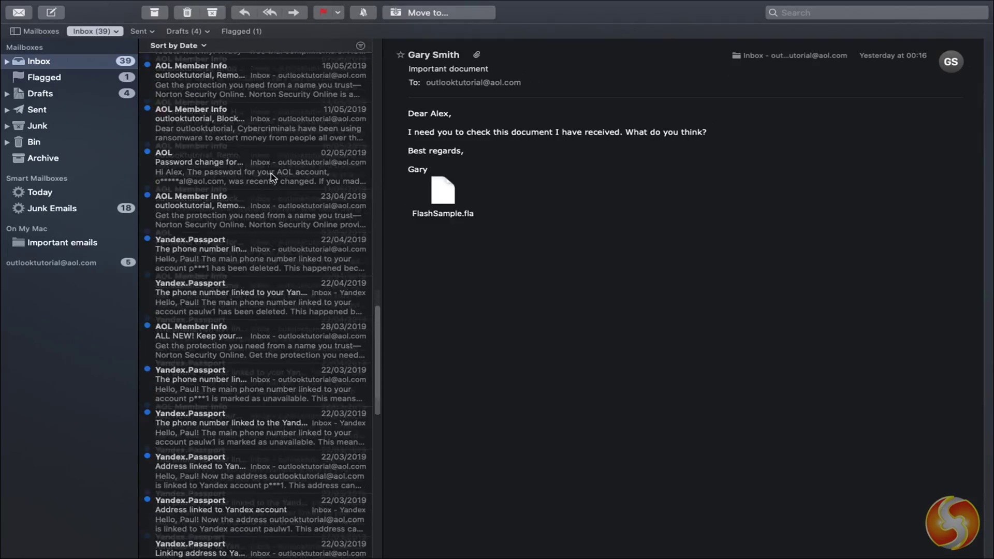
- Scroll through the YouTube channel, the Skills Factory site and Apple's Mail User Guide page
{"action": "scroll", "coordinate": [271, 174], "scroll_direction": "down", "scroll_amount": 5}
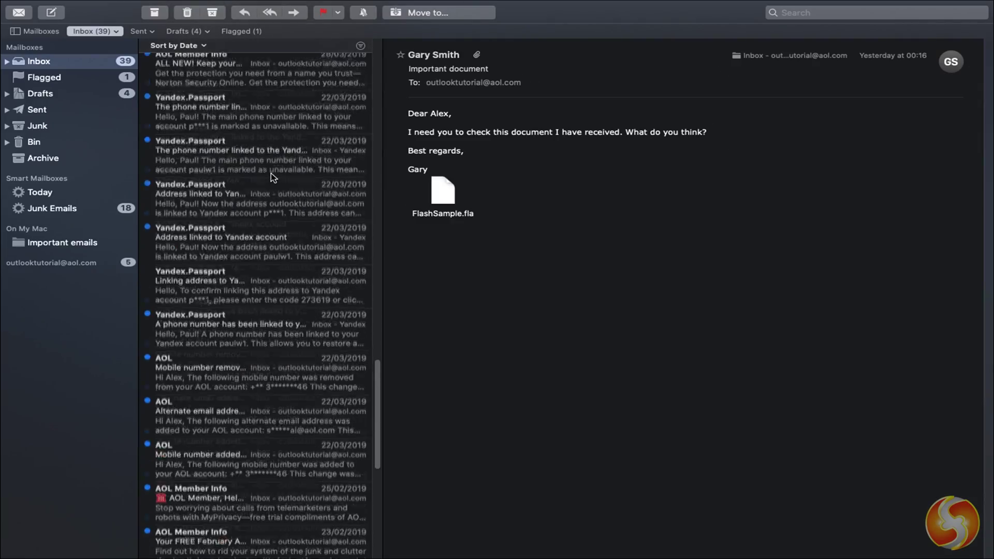
{"action": "scroll", "coordinate": [271, 173], "scroll_direction": "down", "scroll_amount": 3}
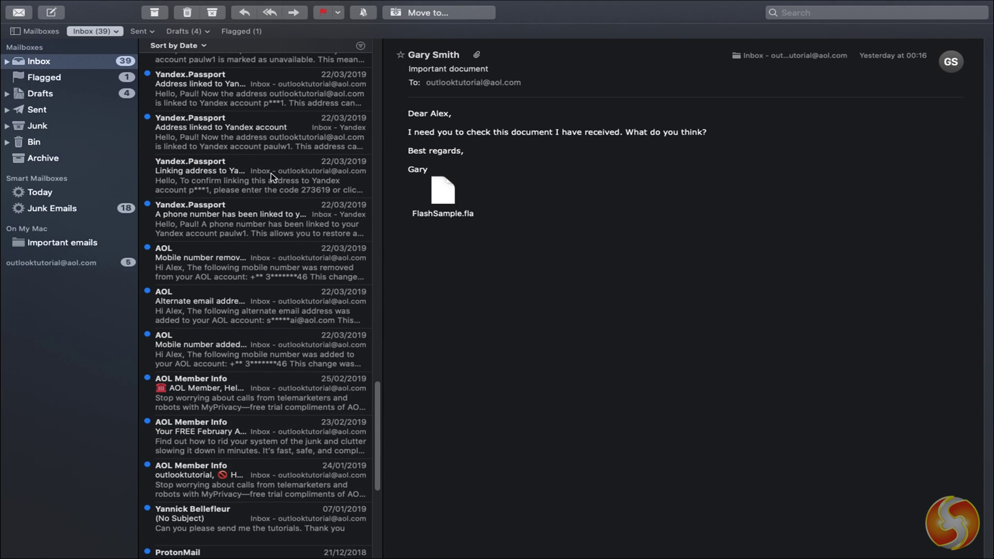
{"action": "scroll", "coordinate": [272, 173], "scroll_direction": "down", "scroll_amount": 6}
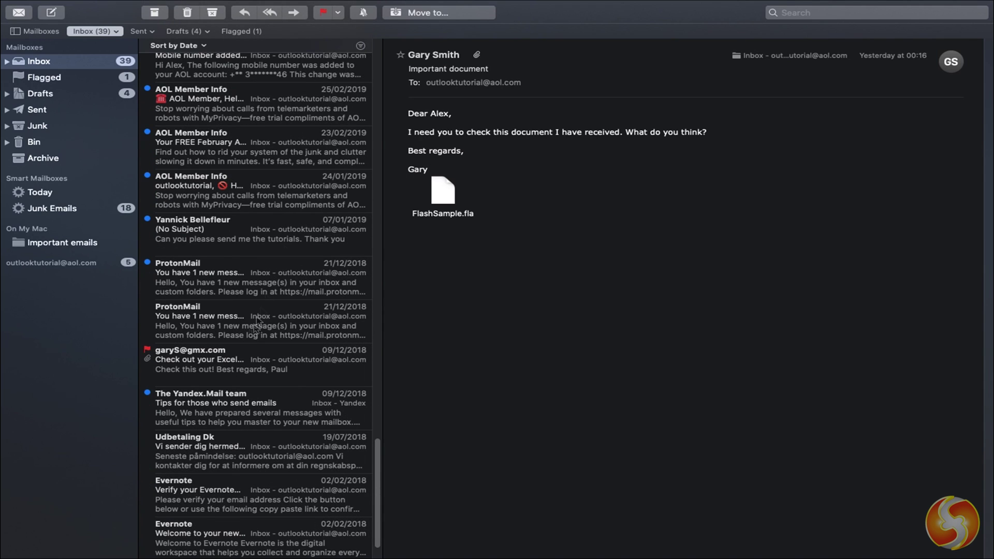
{"action": "scroll", "coordinate": [239, 341], "scroll_direction": "up", "scroll_amount": 4}
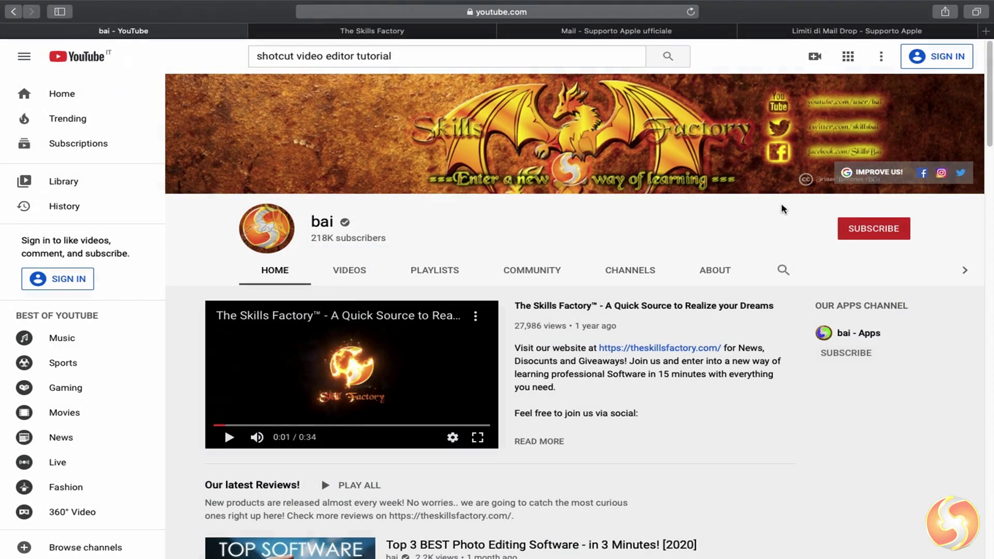
{"action": "scroll", "coordinate": [784, 211], "scroll_direction": "down", "scroll_amount": 10}
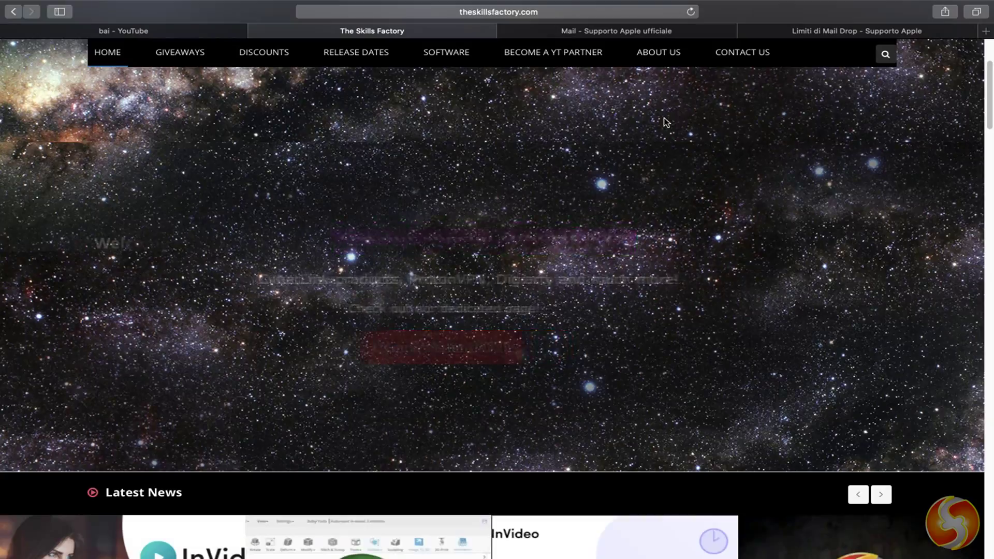
{"action": "scroll", "coordinate": [665, 122], "scroll_direction": "down", "scroll_amount": 9}
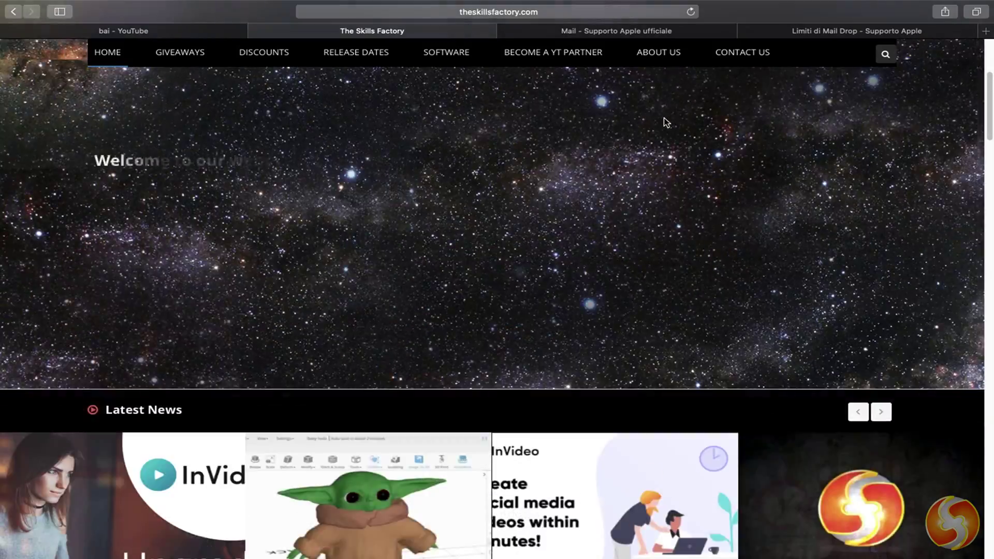
{"action": "scroll", "coordinate": [665, 121], "scroll_direction": "down", "scroll_amount": 12}
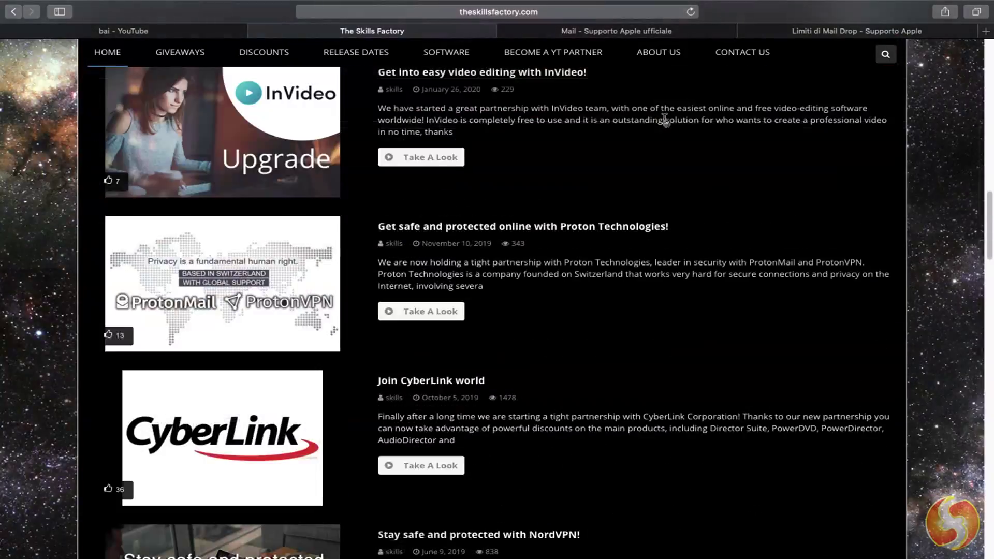
{"action": "scroll", "coordinate": [666, 122], "scroll_direction": "down", "scroll_amount": 10}
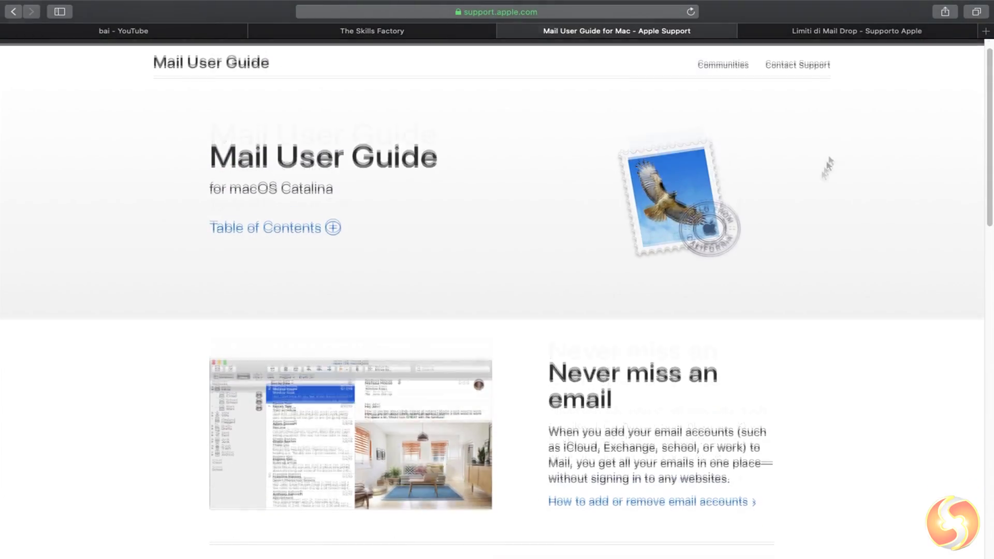
{"action": "scroll", "coordinate": [826, 162], "scroll_direction": "down", "scroll_amount": 5}
{"action": "scroll", "coordinate": [815, 183], "scroll_direction": "down", "scroll_amount": 10}
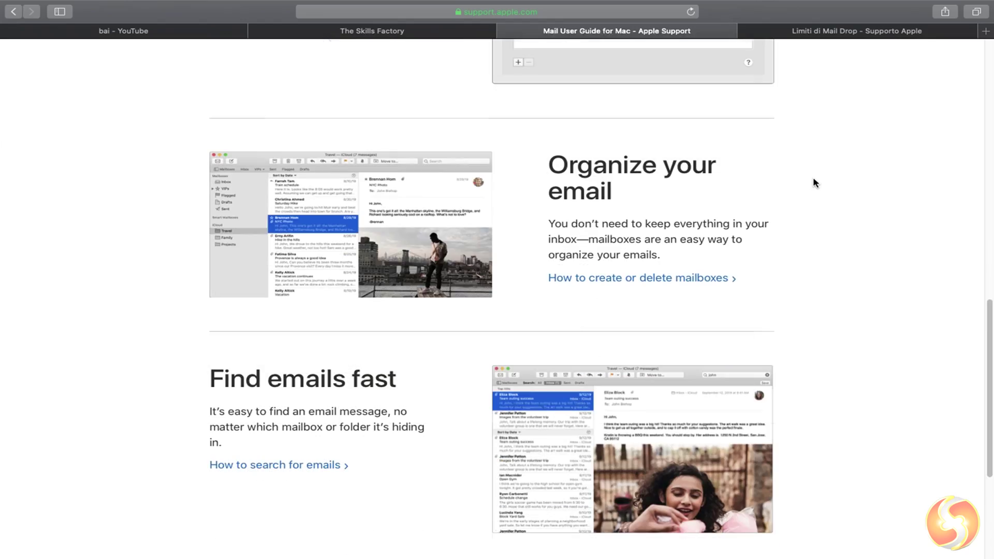
{"action": "scroll", "coordinate": [807, 186], "scroll_direction": "down", "scroll_amount": 2}
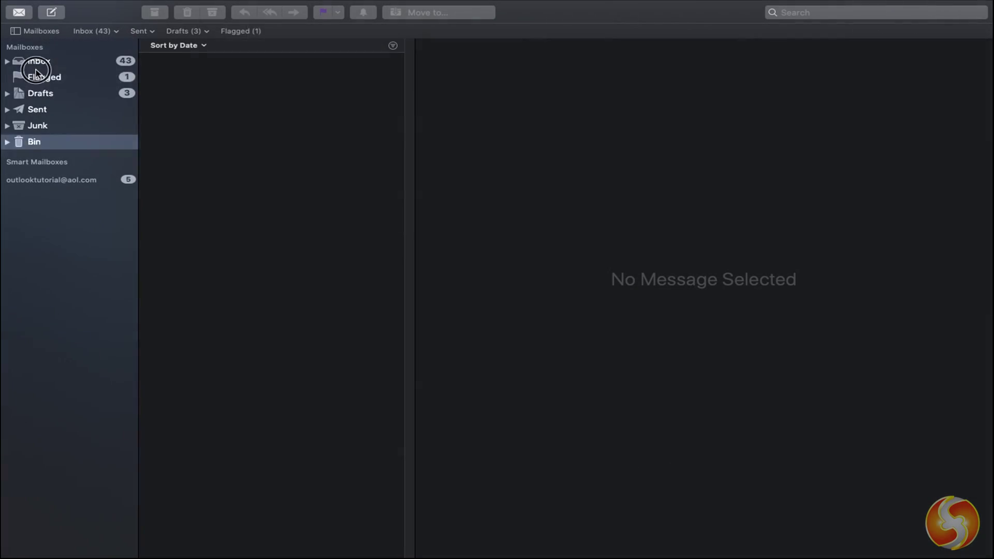
- Browse Flagged, then the combined Inbox and each account's inbox, including outlooktutorial and Yandex
{"action": "left_click", "coordinate": [35, 72]}
{"action": "left_click", "coordinate": [35, 61]}
{"action": "left_click", "coordinate": [7, 61]}
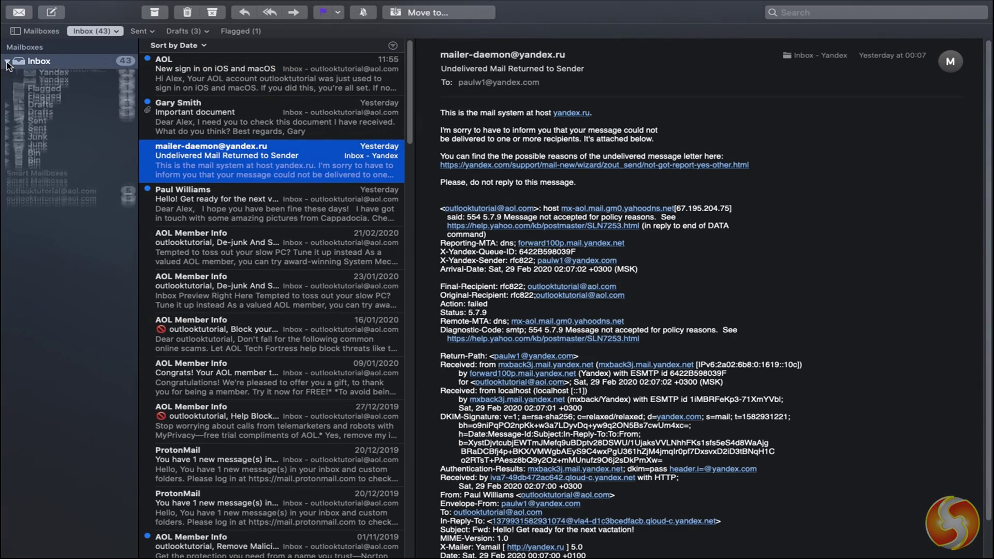
{"action": "left_click", "coordinate": [56, 79]}
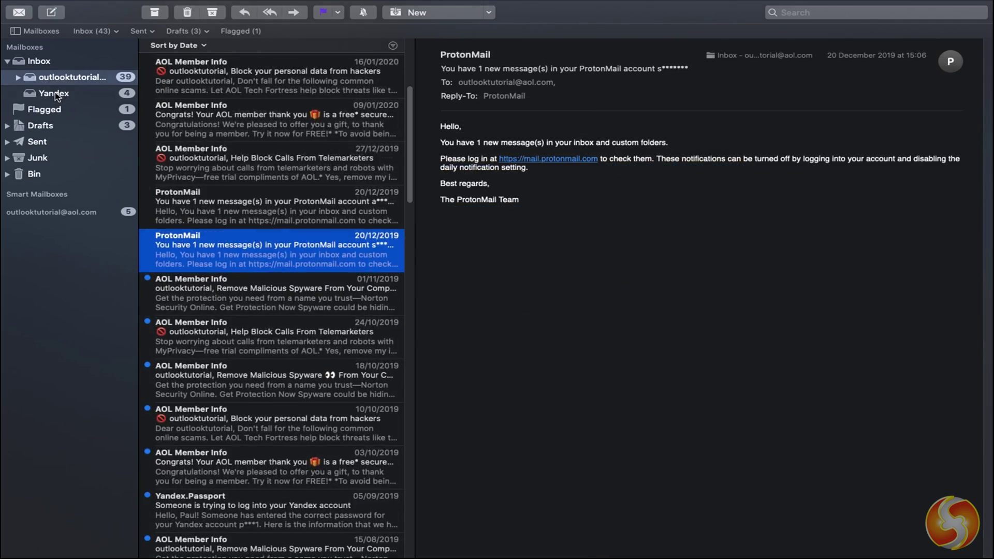
{"action": "left_click", "coordinate": [53, 94]}
{"action": "left_click", "coordinate": [28, 65]}
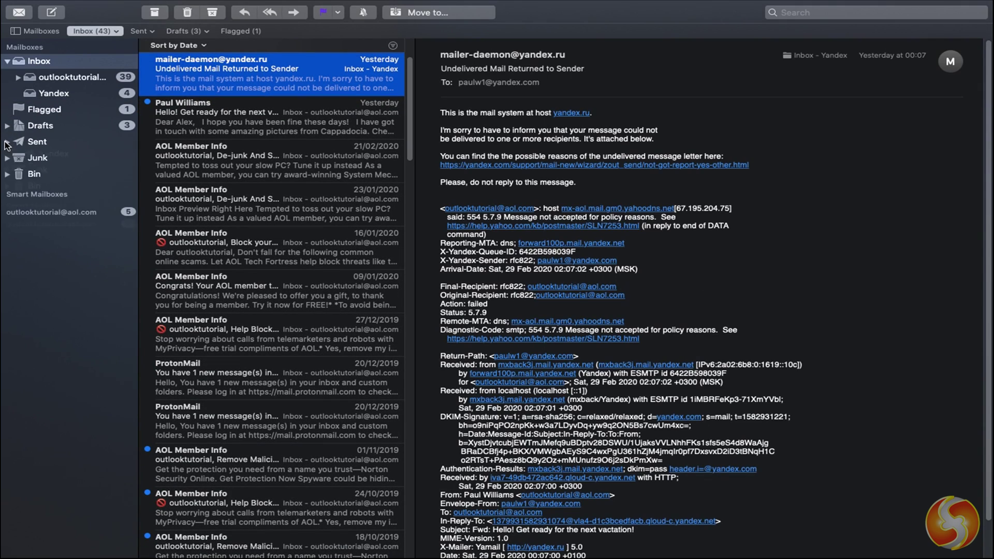
- Expand Junk and set the third smart mailbox rule to check the Entire message
{"action": "left_click", "coordinate": [6, 159]}
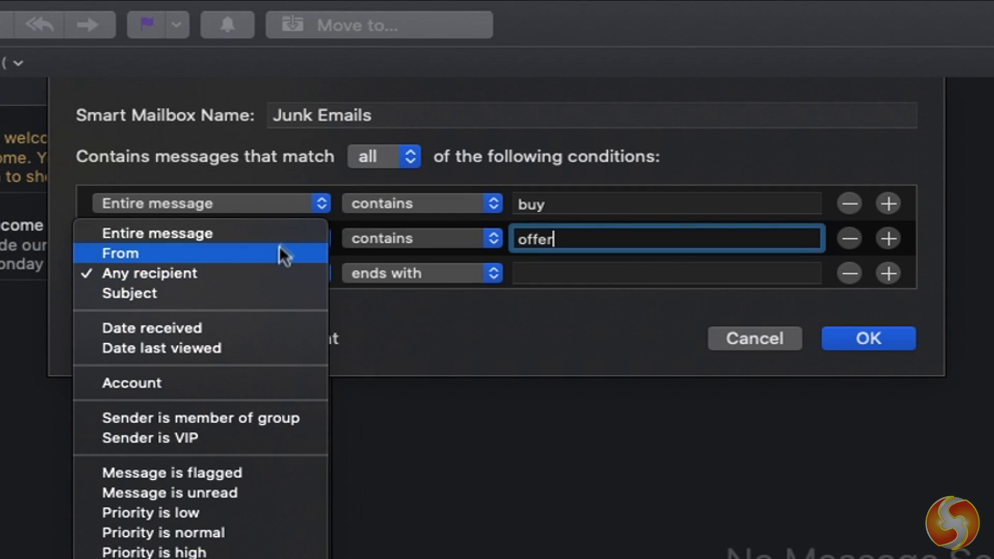
{"action": "left_click", "coordinate": [278, 247]}
{"action": "left_click", "coordinate": [435, 273]}
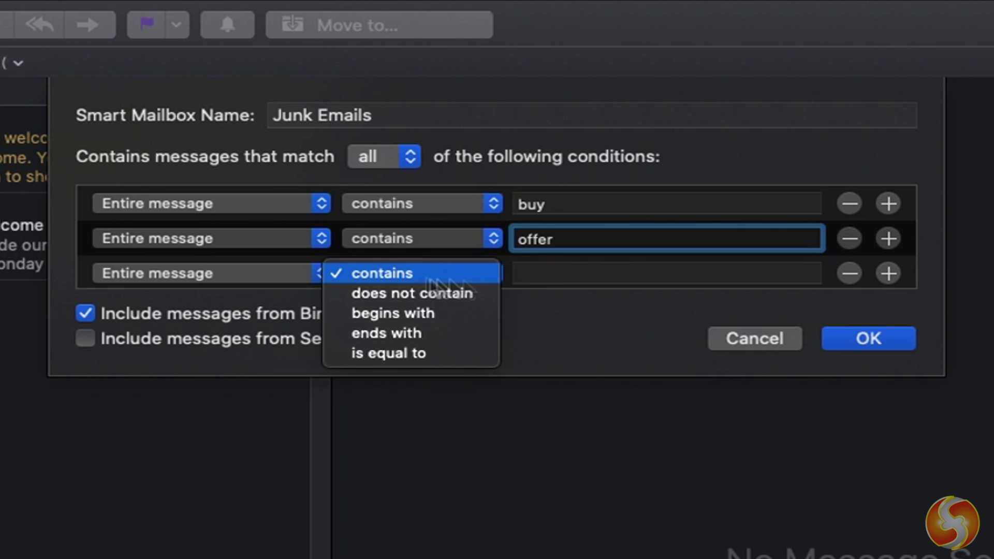
- Make the third rule match messages that contain 'OFF'
{"action": "left_click", "coordinate": [462, 273]}
{"action": "left_click", "coordinate": [555, 275]}
{"action": "type", "text": "OFF"}
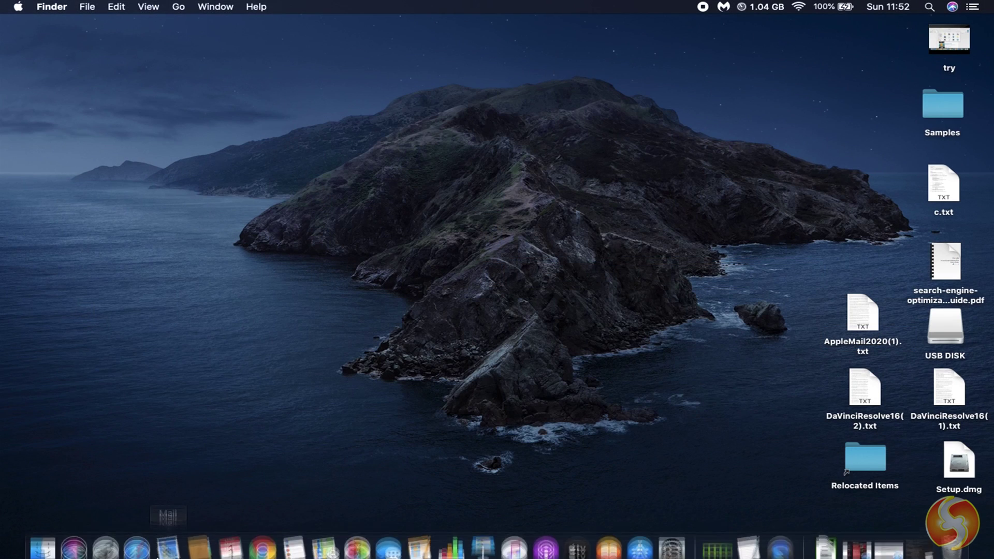
- Launch Mail in full screen and start adding a new account from the Mail menu
{"action": "left_click", "coordinate": [159, 543]}
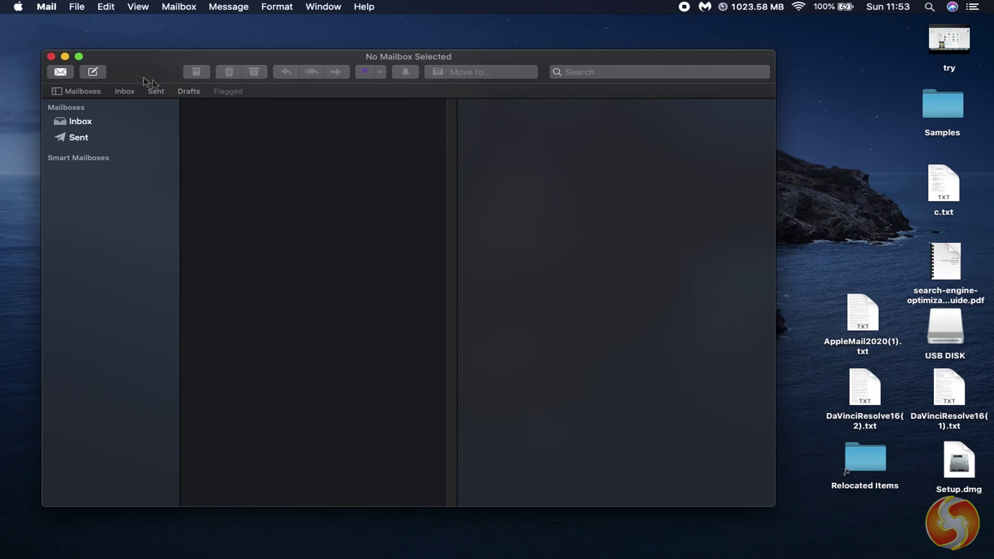
{"action": "left_click_drag", "start_coordinate": [88, 64], "coordinate": [128, 61]}
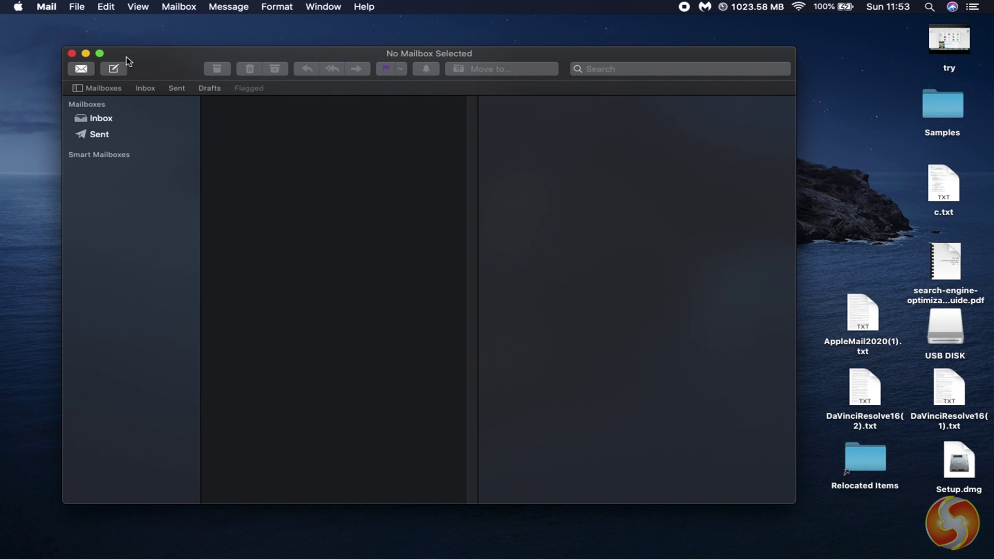
{"action": "left_click", "coordinate": [99, 53]}
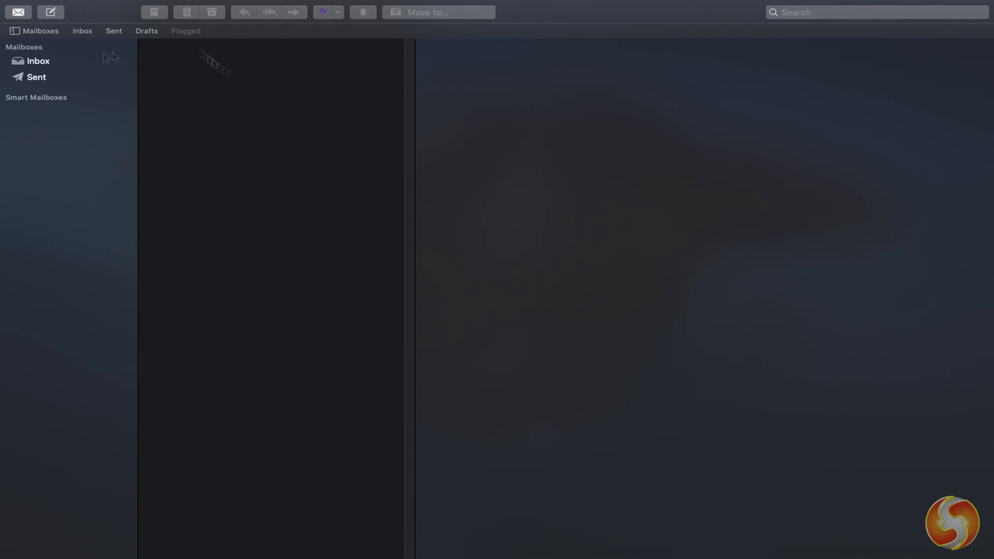
{"action": "mouse_move", "coordinate": [106, 2]}
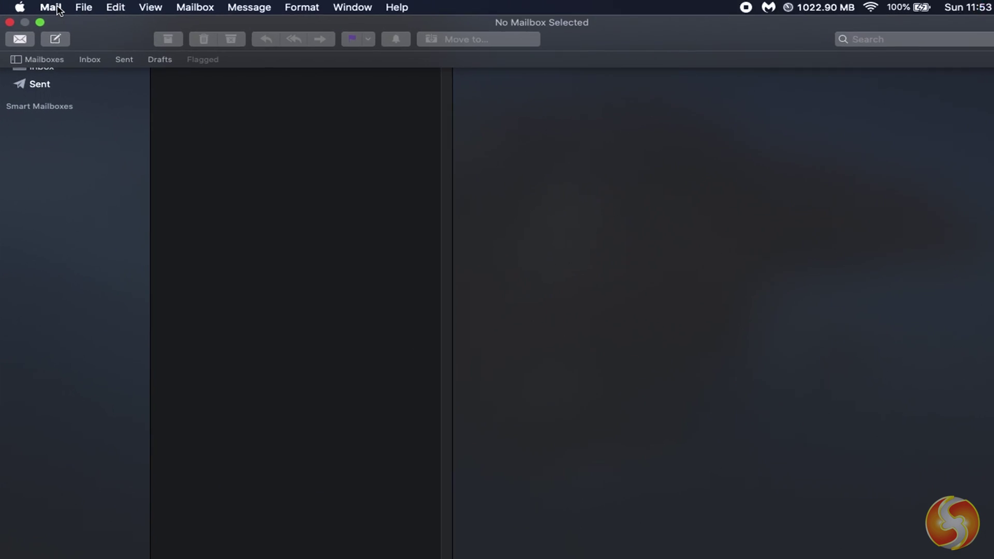
{"action": "left_click", "coordinate": [51, 7]}
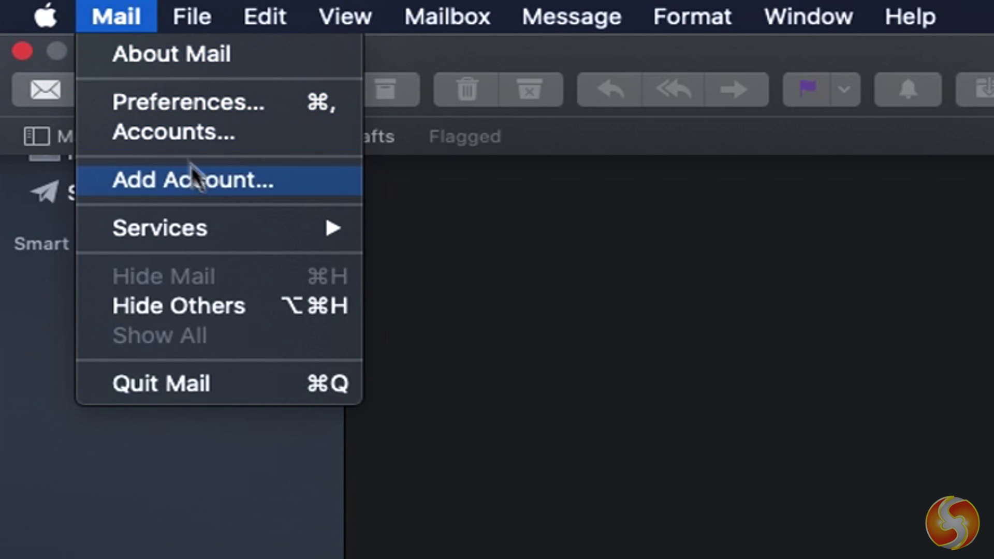
{"action": "left_click", "coordinate": [193, 173]}
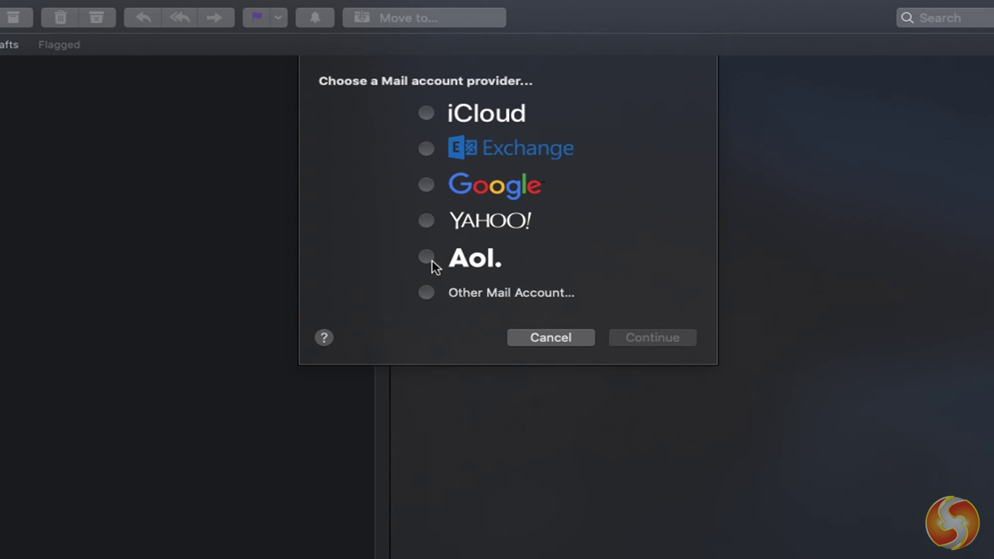
- Add an AOL account with its username and password, allow access, and enable it for Mail only
{"action": "left_click", "coordinate": [432, 261]}
{"action": "left_click", "coordinate": [654, 337]}
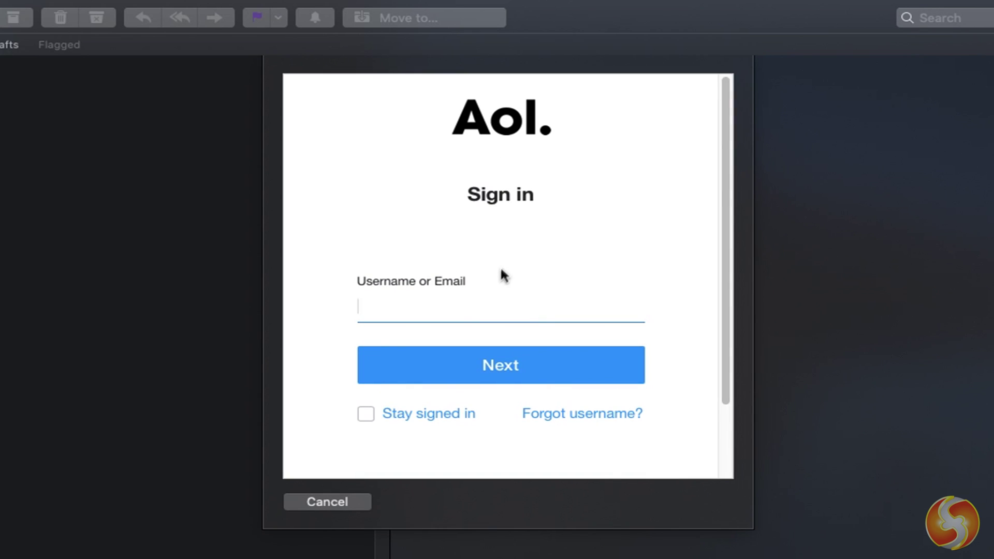
{"action": "left_click", "coordinate": [515, 368]}
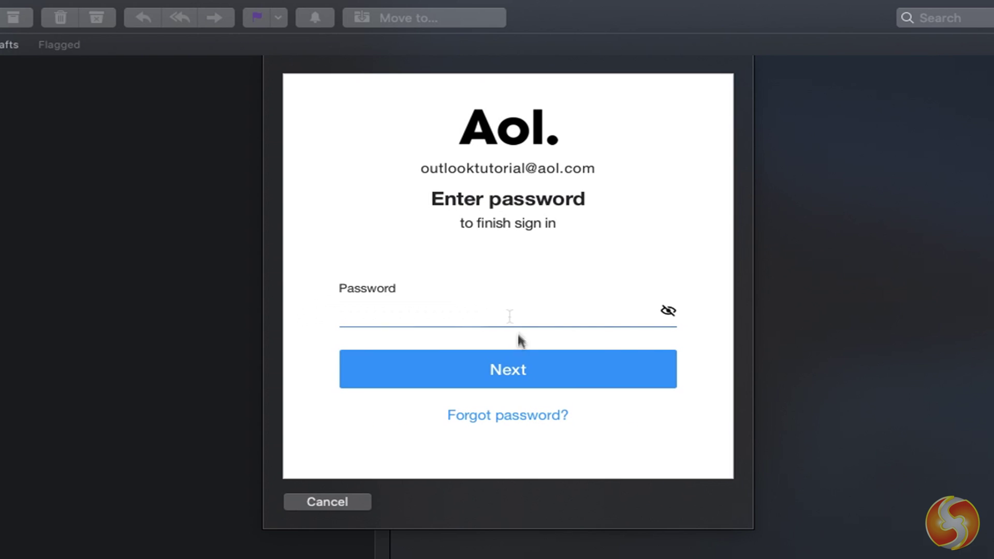
{"action": "left_click", "coordinate": [523, 368]}
{"action": "scroll", "coordinate": [606, 269], "scroll_direction": "down", "scroll_amount": 5}
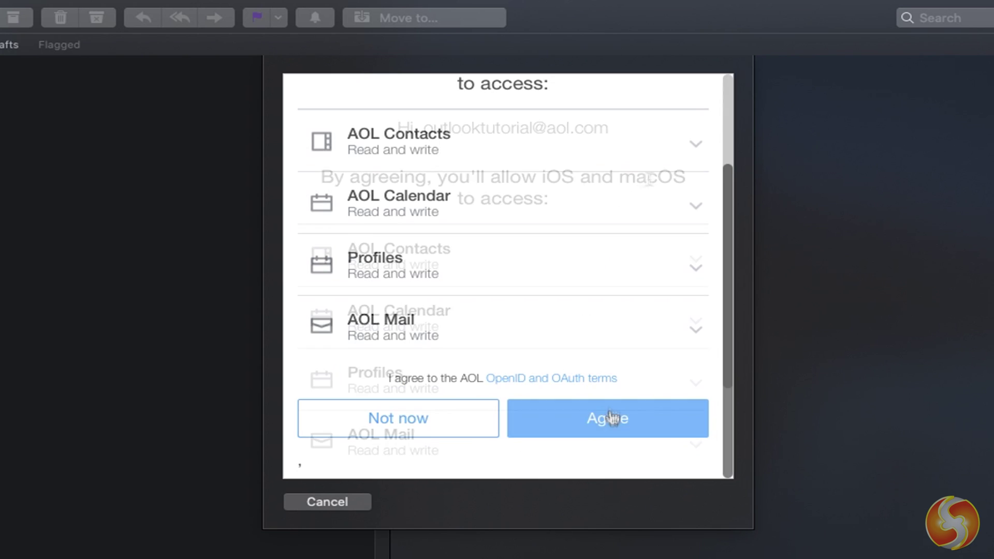
{"action": "left_click", "coordinate": [609, 415]}
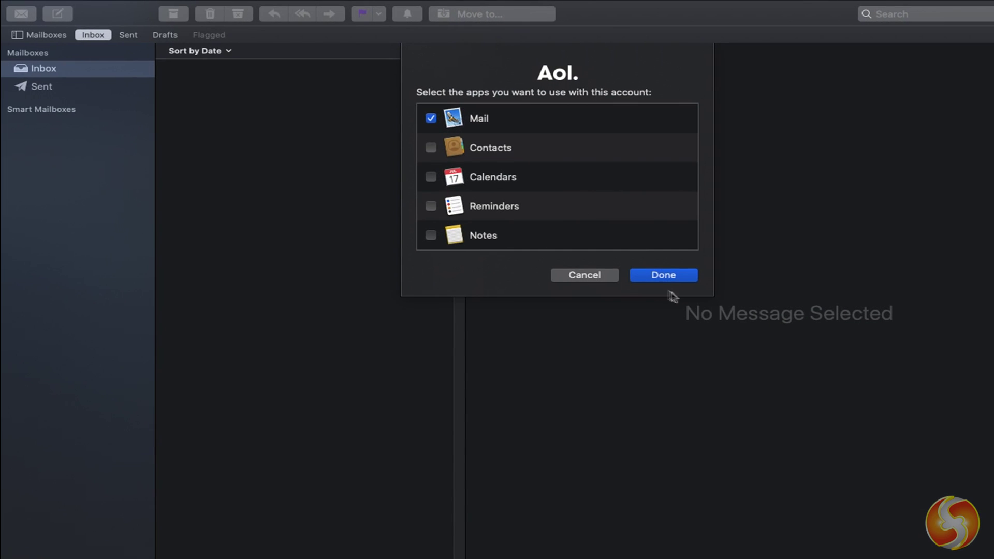
{"action": "left_click", "coordinate": [663, 275]}
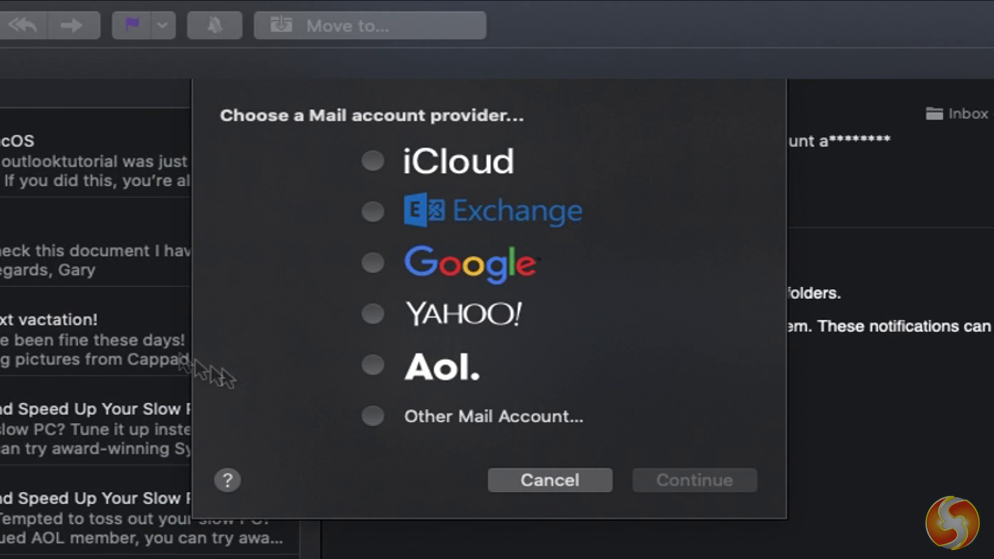
- Set up an Other Mail Account, entering the user's full name, Yandex e-mail address and password
{"action": "left_click", "coordinate": [412, 424]}
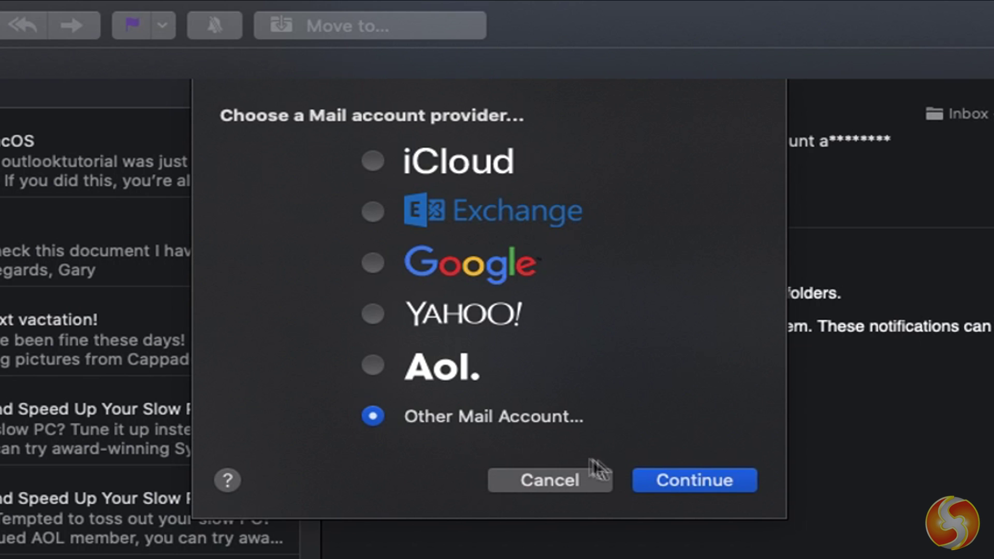
{"action": "left_click", "coordinate": [687, 480]}
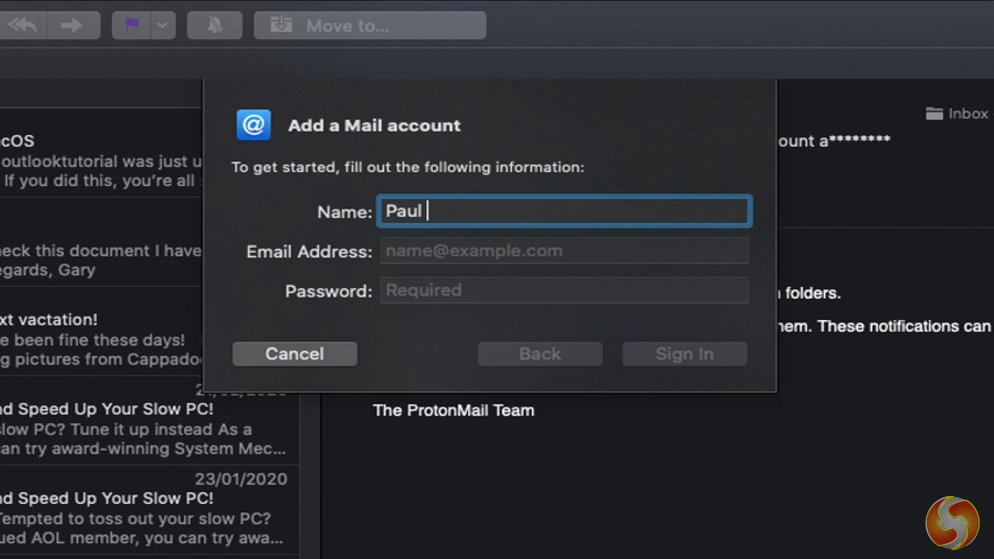
{"action": "left_click", "coordinate": [512, 254]}
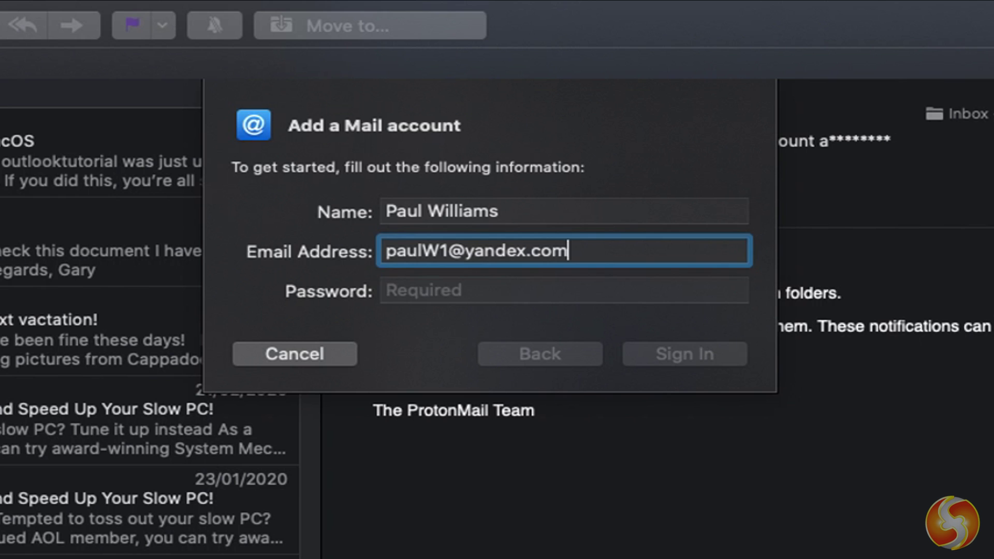
{"action": "left_click", "coordinate": [482, 291]}
{"action": "key", "text": "super+v"}
{"action": "left_click", "coordinate": [693, 355]}
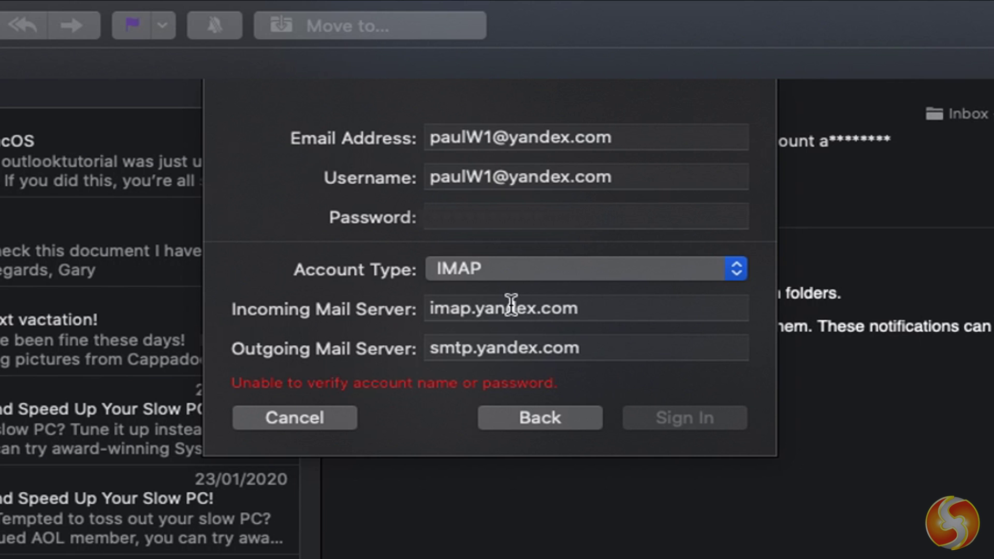
- Confirm the outgoing server, sign in to Yandex, and turn off Notes syncing
{"action": "left_click", "coordinate": [558, 357]}
{"action": "left_click", "coordinate": [706, 424]}
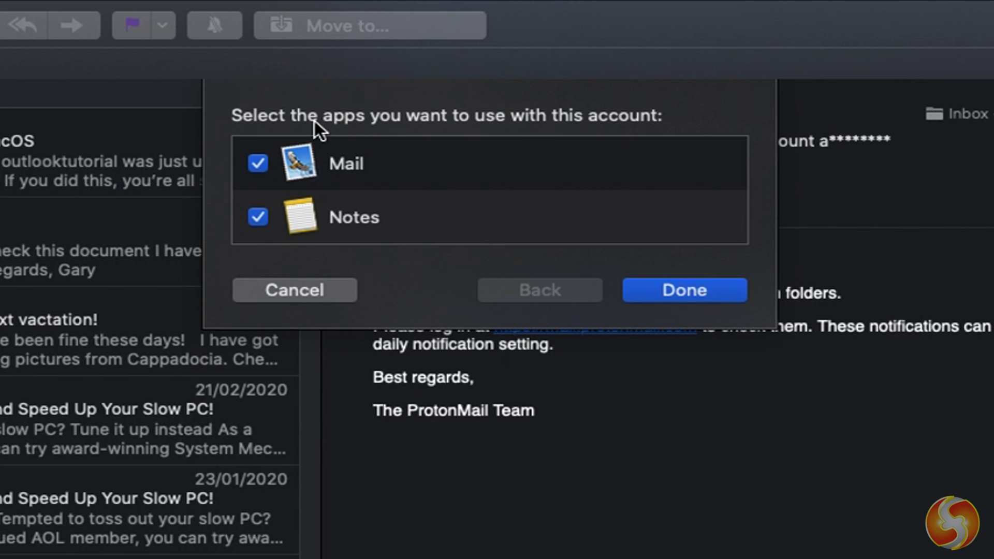
{"action": "left_click", "coordinate": [258, 217]}
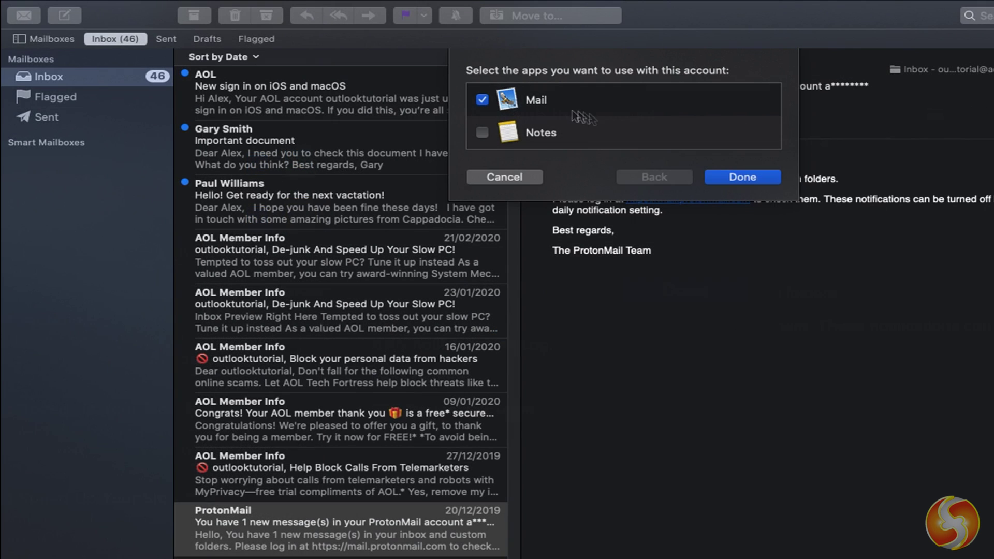
- Finish adding the Yandex account and read the 'Undelivered Mail Returned to Sender' notice
{"action": "left_click", "coordinate": [749, 179]}
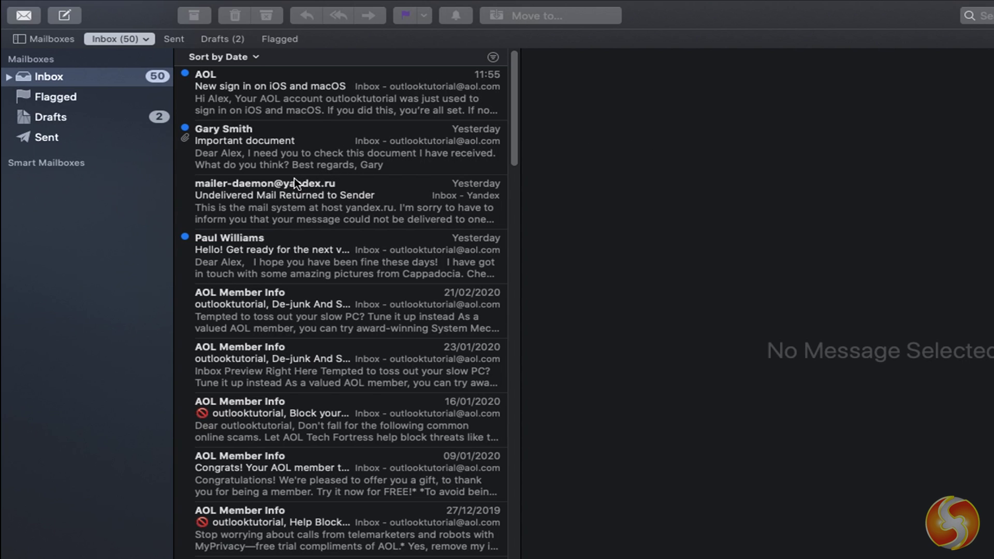
{"action": "left_click", "coordinate": [374, 207]}
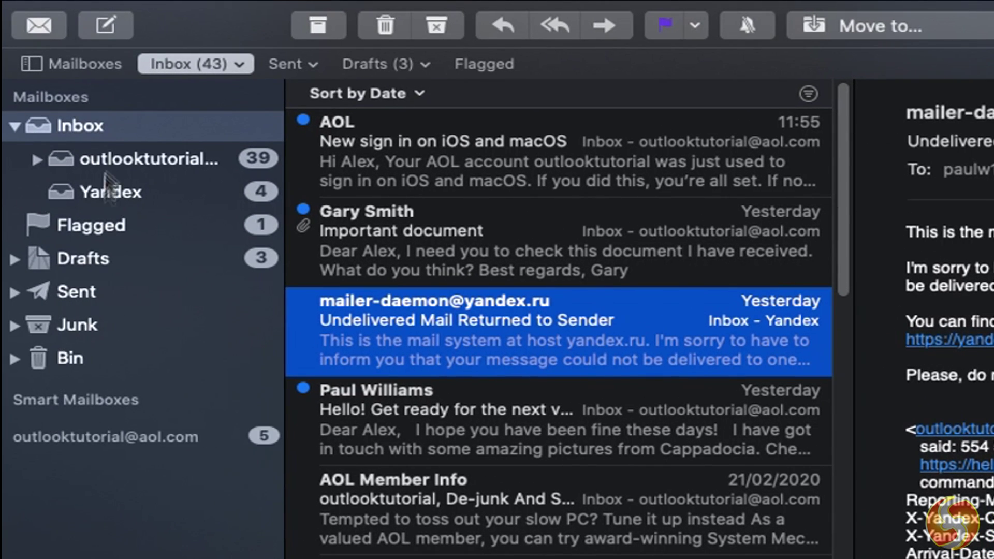
{"action": "left_click", "coordinate": [15, 127]}
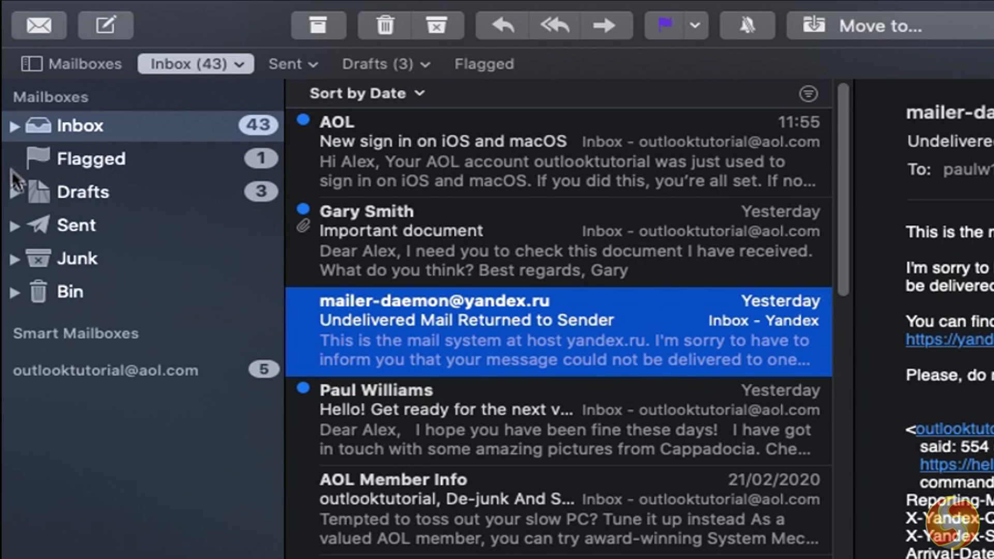
{"action": "left_click", "coordinate": [79, 164]}
{"action": "left_click", "coordinate": [77, 189]}
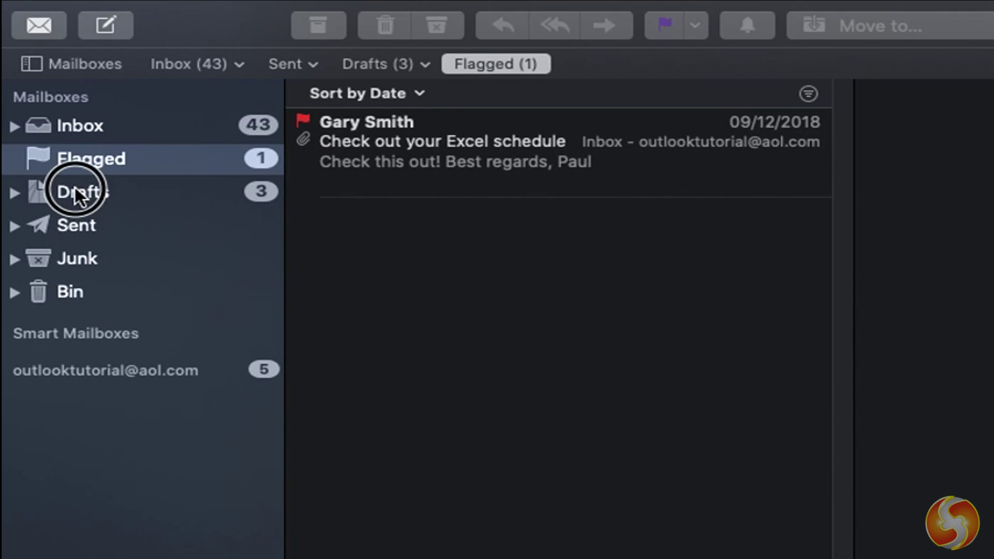
{"action": "left_click", "coordinate": [78, 228]}
{"action": "left_click", "coordinate": [83, 257]}
{"action": "key", "text": "super+1"}
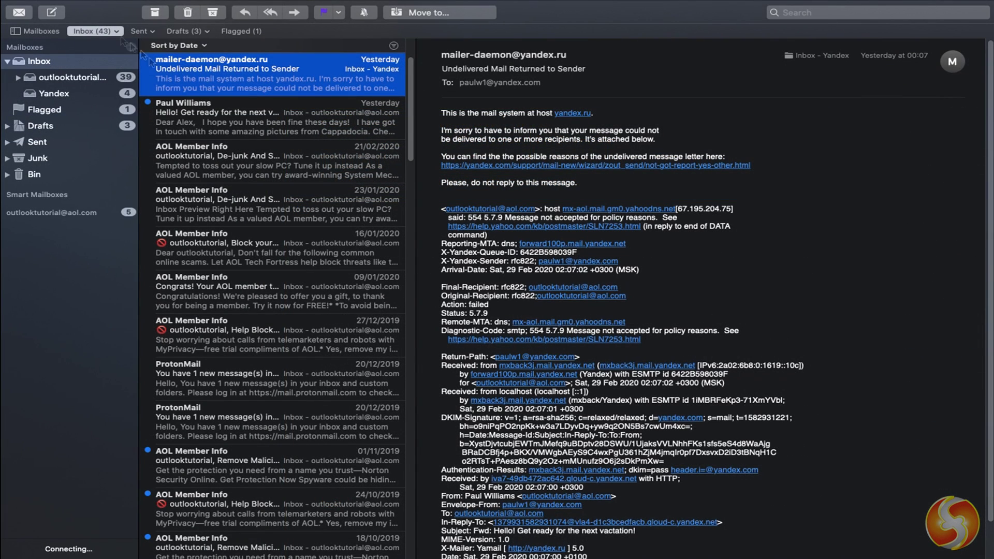
- Get new mail, collapse the Inbox, and read the 21/02/2020 and 23/01/2020 AOL Member Info messages
{"action": "left_click", "coordinate": [16, 17]}
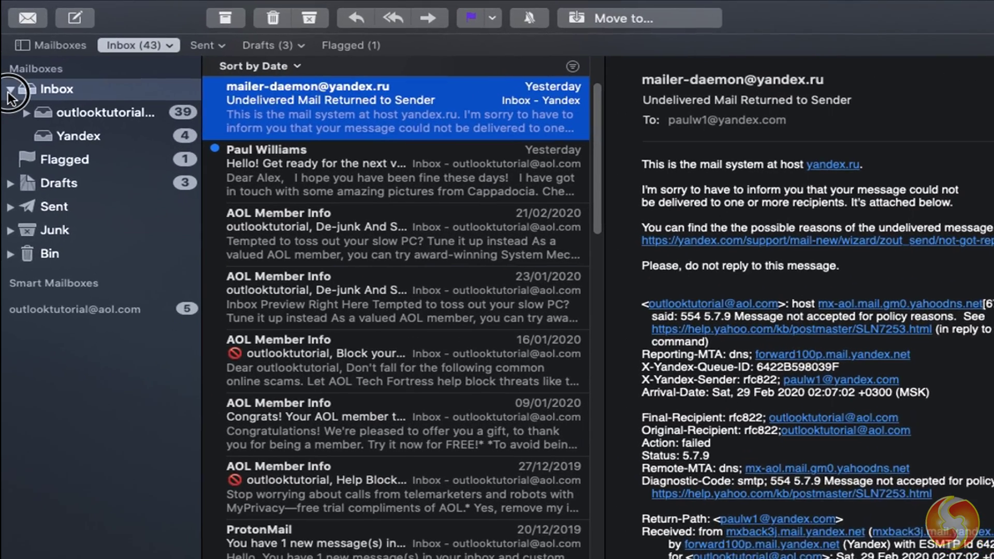
{"action": "left_click", "coordinate": [7, 61]}
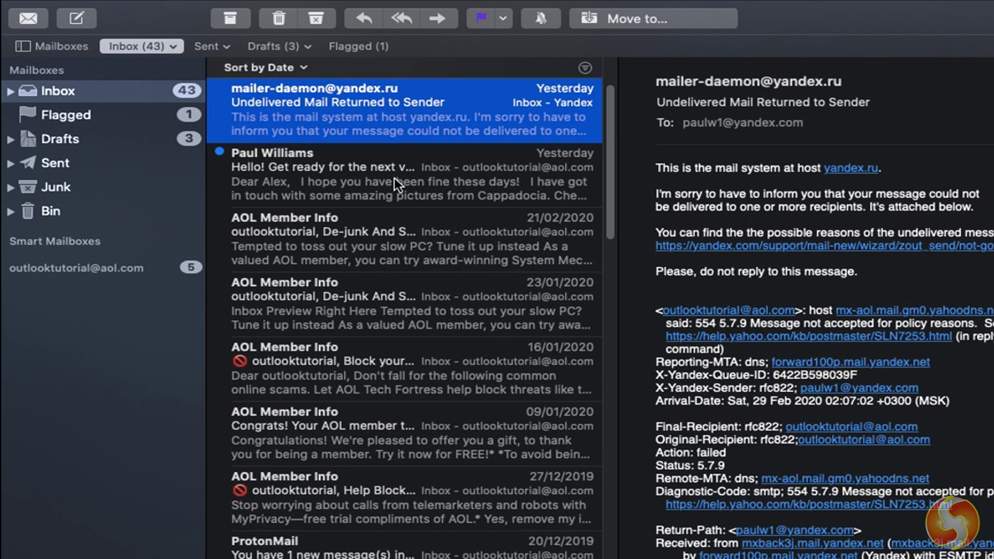
{"action": "left_click", "coordinate": [385, 244]}
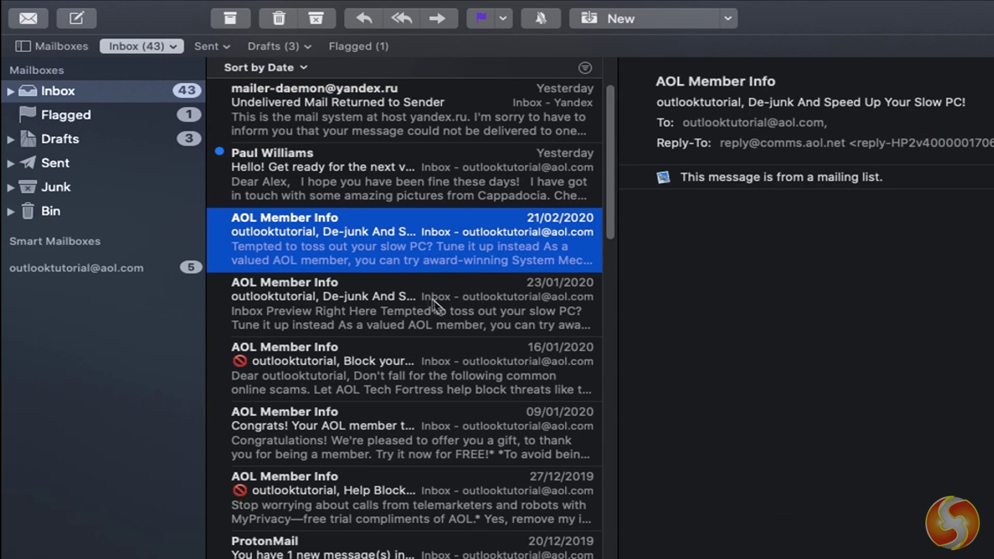
{"action": "left_click", "coordinate": [428, 298]}
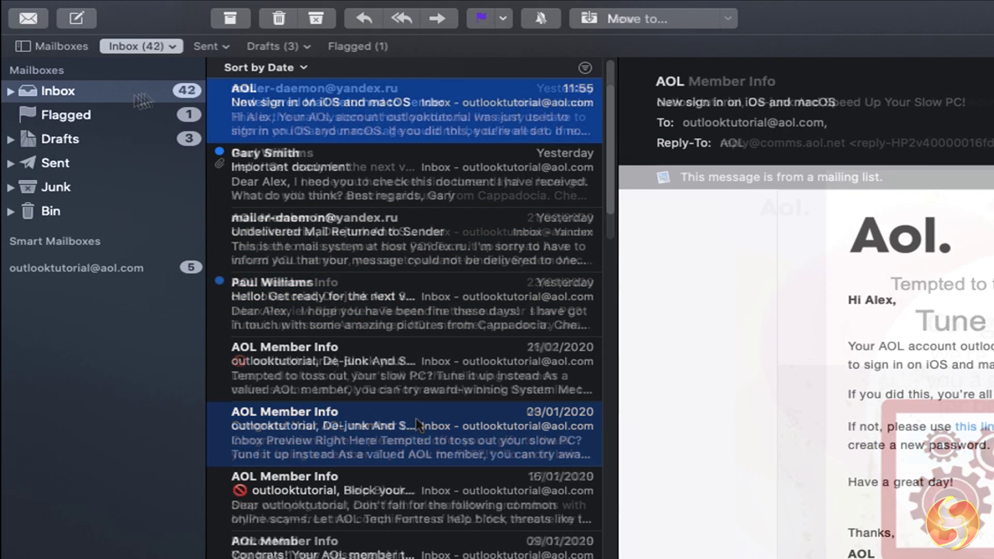
- View the Flagged mailbox, then scroll through the Sent messages
{"action": "left_click", "coordinate": [115, 110]}
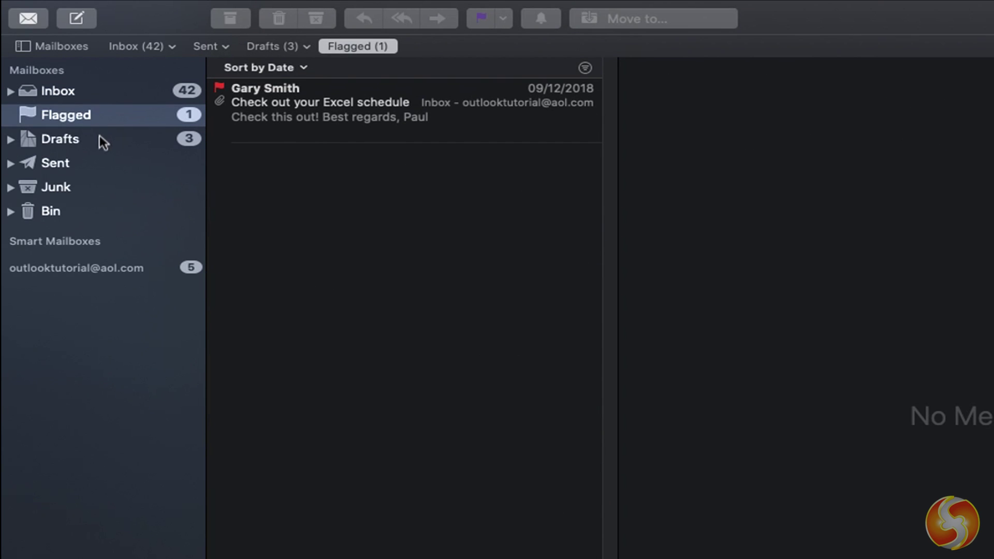
{"action": "left_click", "coordinate": [84, 163]}
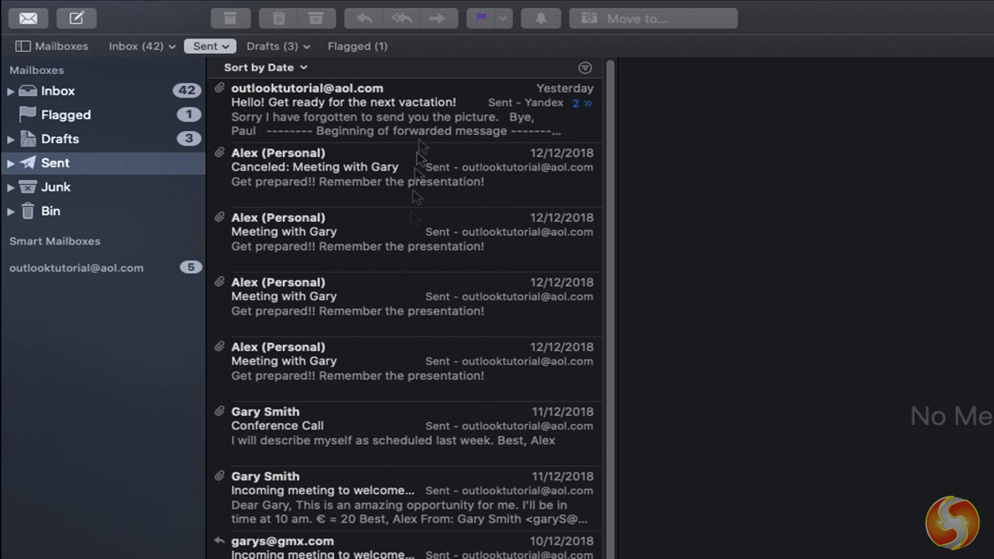
{"action": "scroll", "coordinate": [363, 544], "scroll_direction": "down", "scroll_amount": 2}
- Add a new mailbox named 'Important emails' with its Location set to On My Mac
{"action": "scroll", "coordinate": [362, 543], "scroll_direction": "up", "scroll_amount": 2}
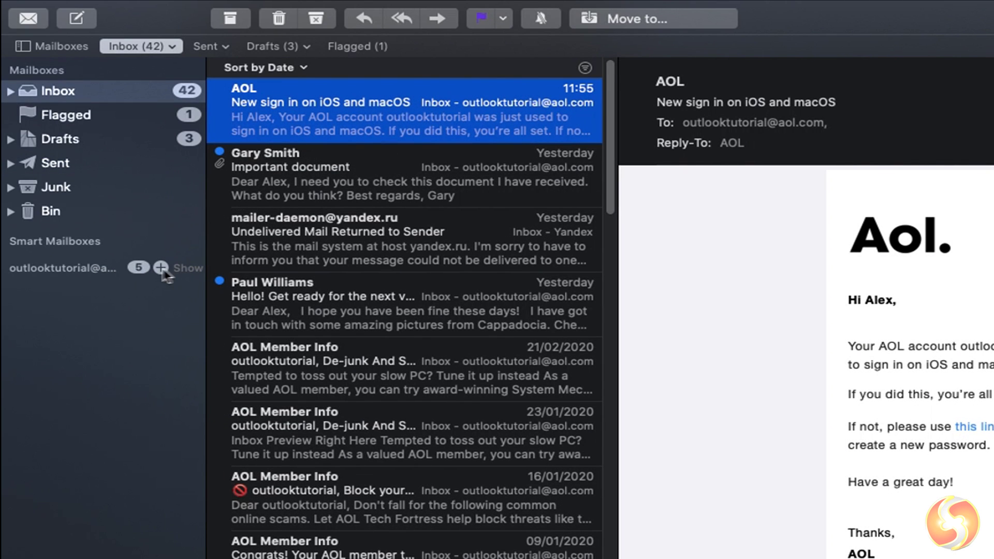
{"action": "left_click", "coordinate": [161, 267]}
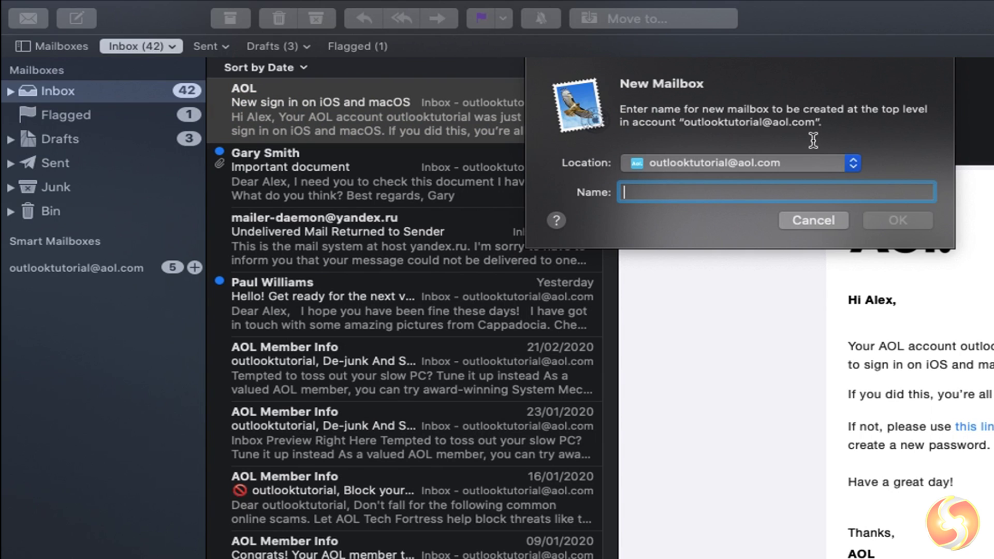
{"action": "left_click", "coordinate": [853, 162]}
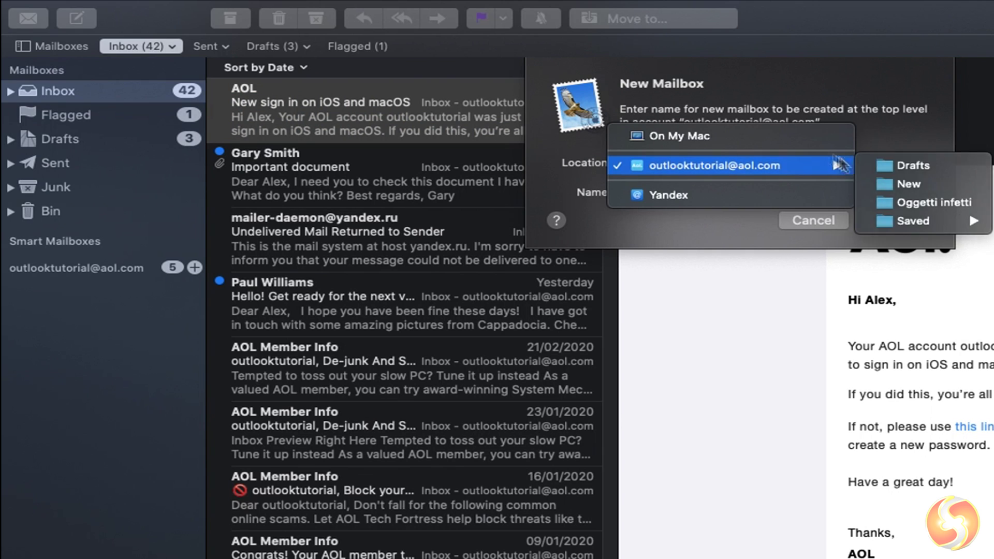
{"action": "left_click", "coordinate": [768, 141]}
{"action": "type", "text": "Impo"}
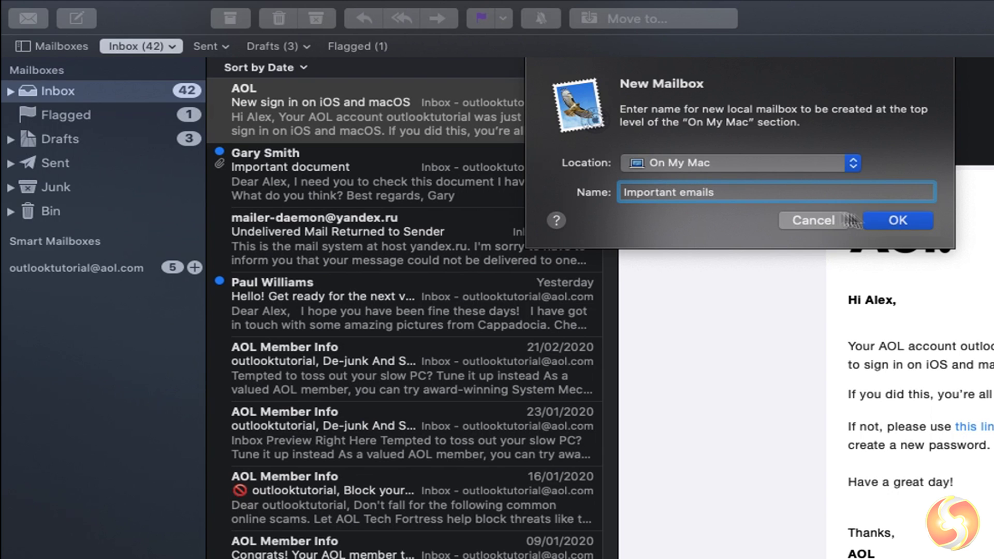
{"action": "type", "text": "rtant emails"}
{"action": "left_click", "coordinate": [885, 221]}
- Drag both 'Incoming meeting to welcome you!' messages into Important emails and open that mailbox
{"action": "scroll", "coordinate": [365, 422], "scroll_direction": "down", "scroll_amount": 10}
{"action": "left_click", "coordinate": [365, 425]}
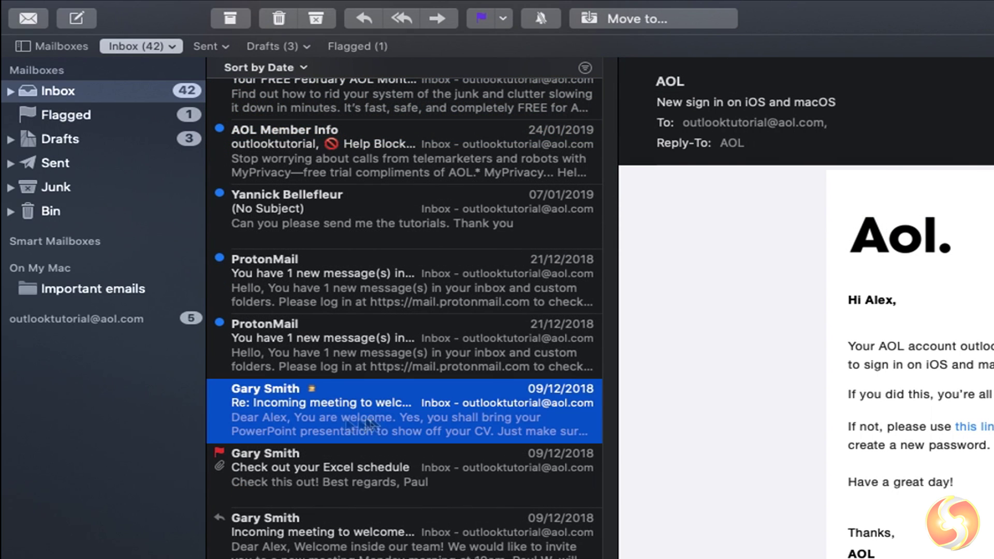
{"action": "left_click_drag", "start_coordinate": [392, 415], "coordinate": [110, 292]}
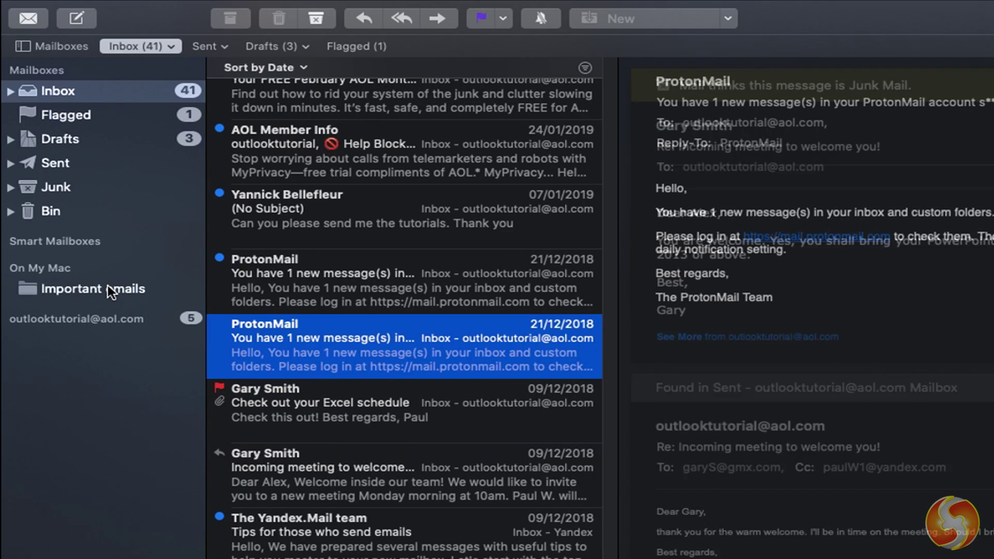
{"action": "left_click", "coordinate": [319, 473]}
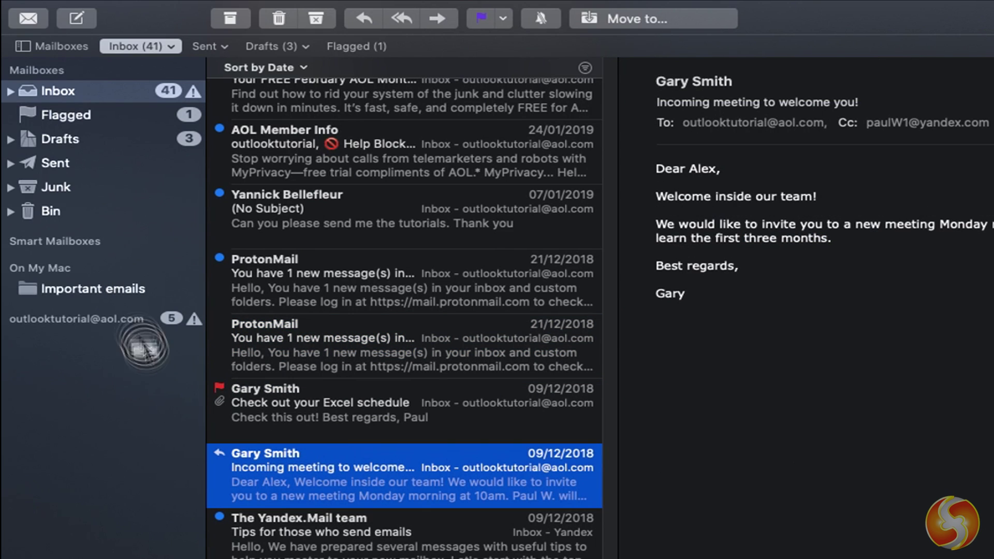
{"action": "left_click_drag", "start_coordinate": [145, 347], "coordinate": [87, 287]}
{"action": "left_click", "coordinate": [87, 288]}
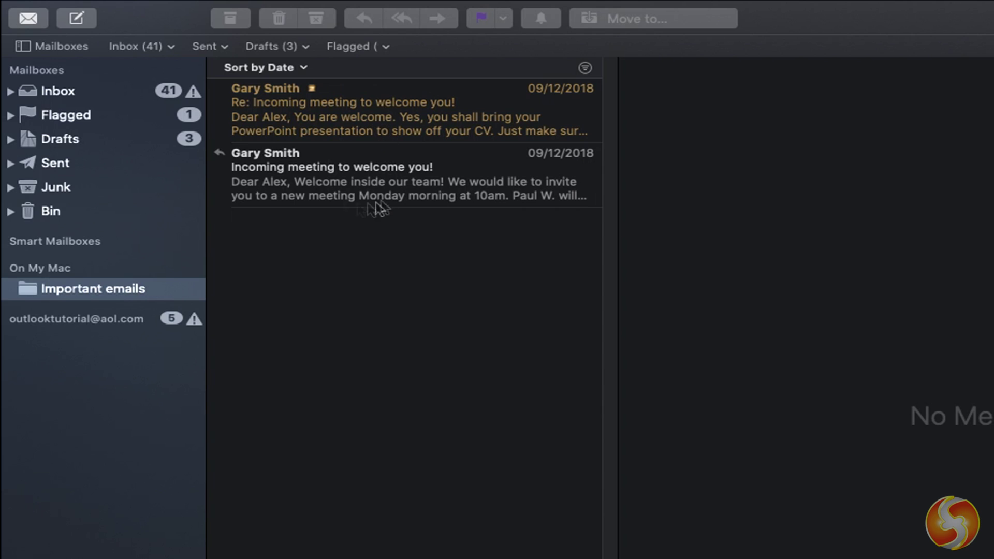
{"action": "mouse_move", "coordinate": [42, 269]}
- Create a smart mailbox 'Junk Emails' including Bin, whose first rule matches Entire message contains 'buy'
{"action": "left_click", "coordinate": [160, 241]}
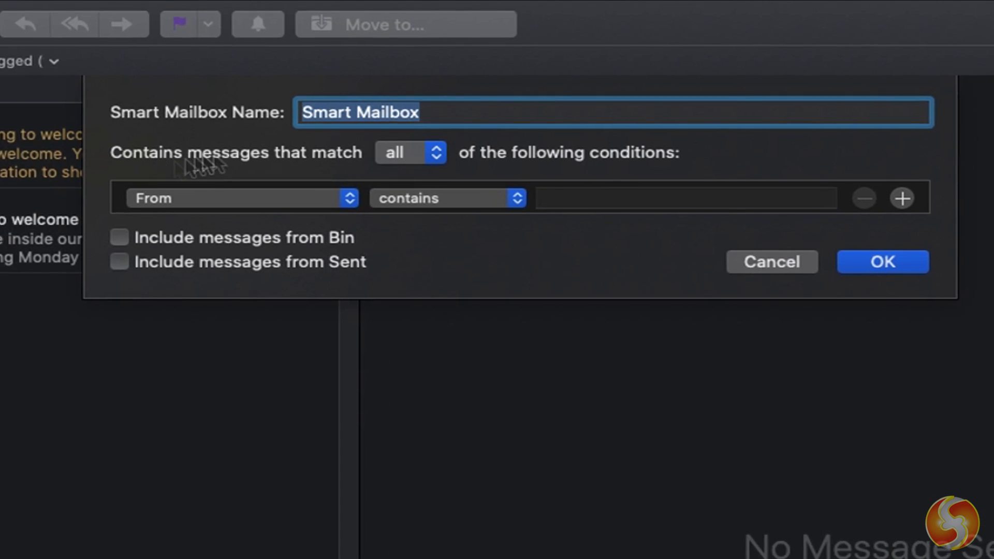
{"action": "type", "text": "Junk"}
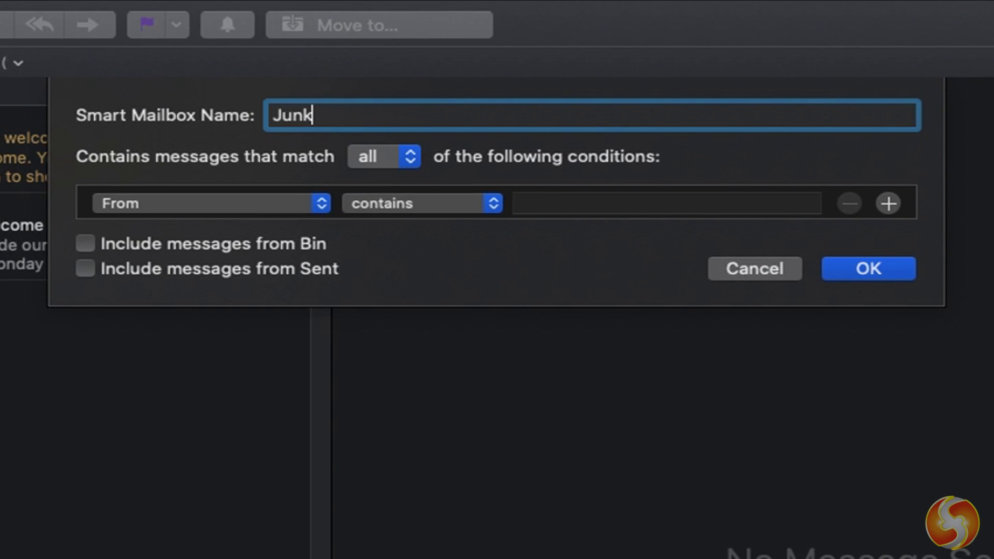
{"action": "type", "text": " Emails"}
{"action": "left_click", "coordinate": [85, 243]}
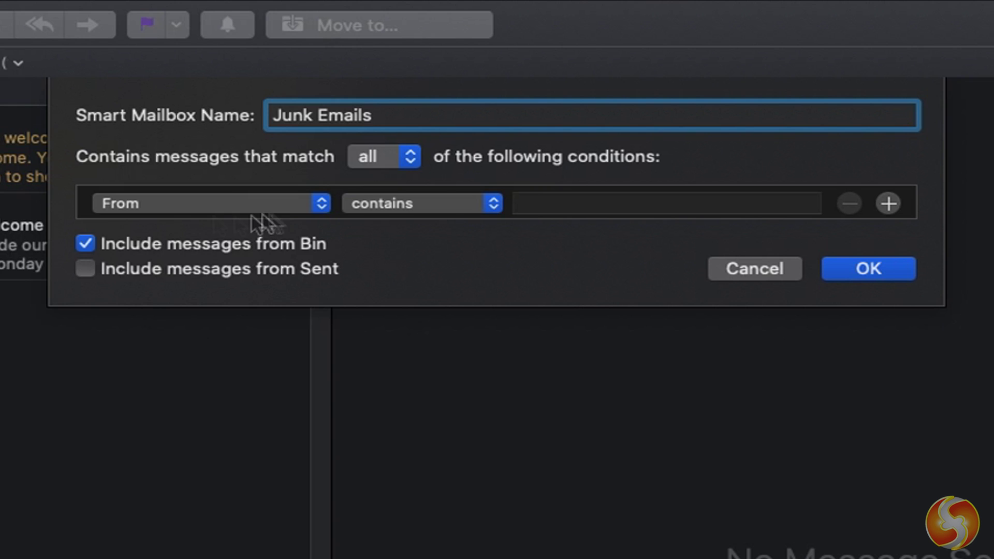
{"action": "left_click", "coordinate": [321, 205]}
{"action": "left_click", "coordinate": [194, 182]}
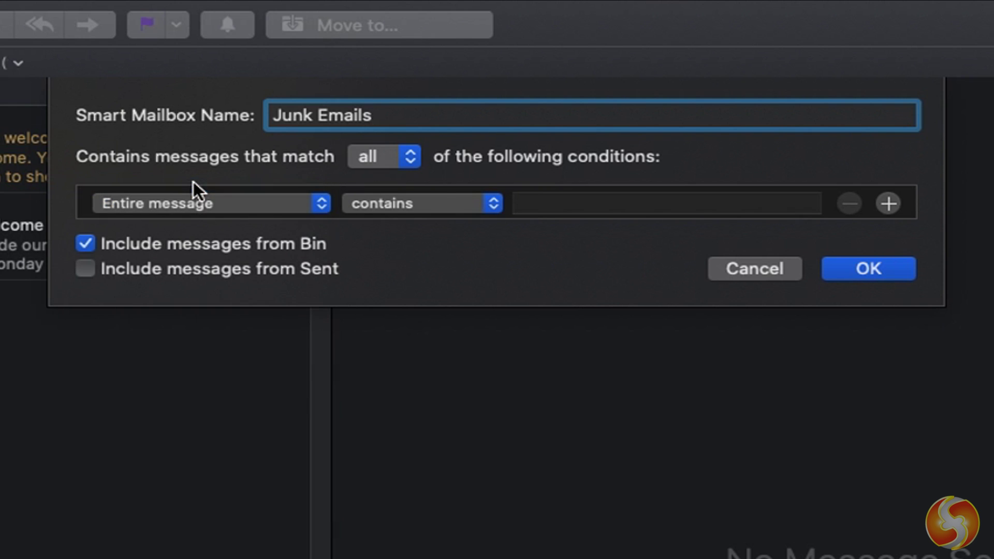
{"action": "left_click", "coordinate": [477, 208]}
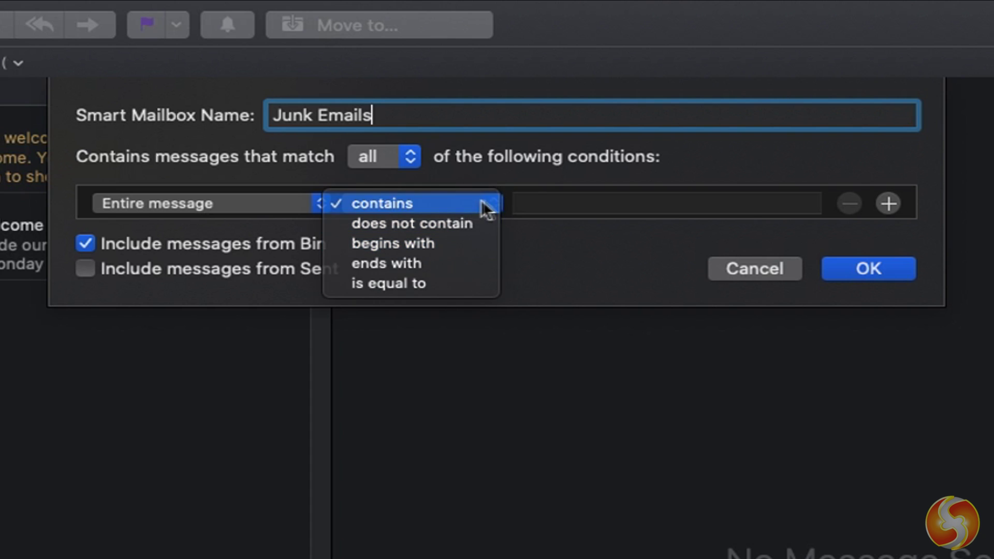
{"action": "left_click", "coordinate": [482, 204]}
{"action": "left_click", "coordinate": [557, 203]}
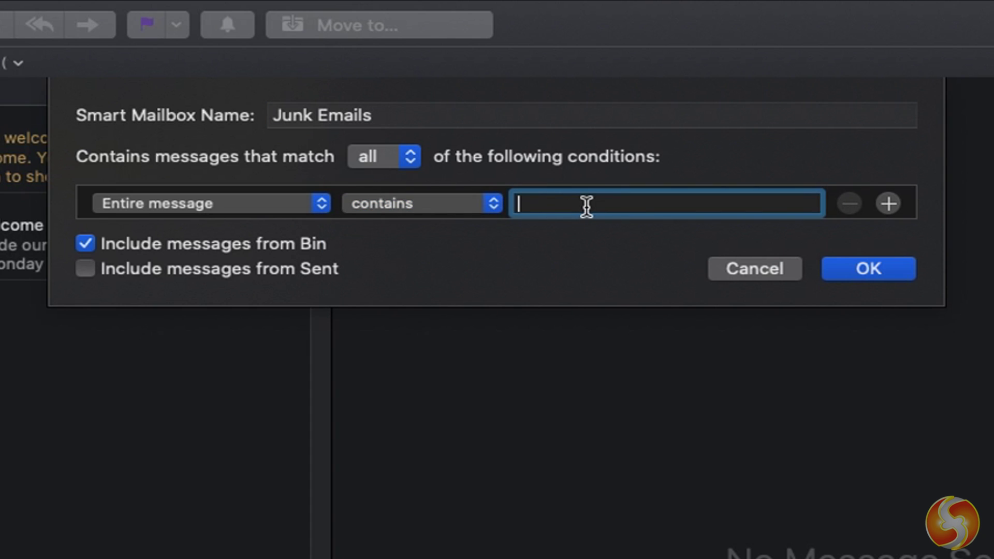
{"action": "type", "text": "buy"}
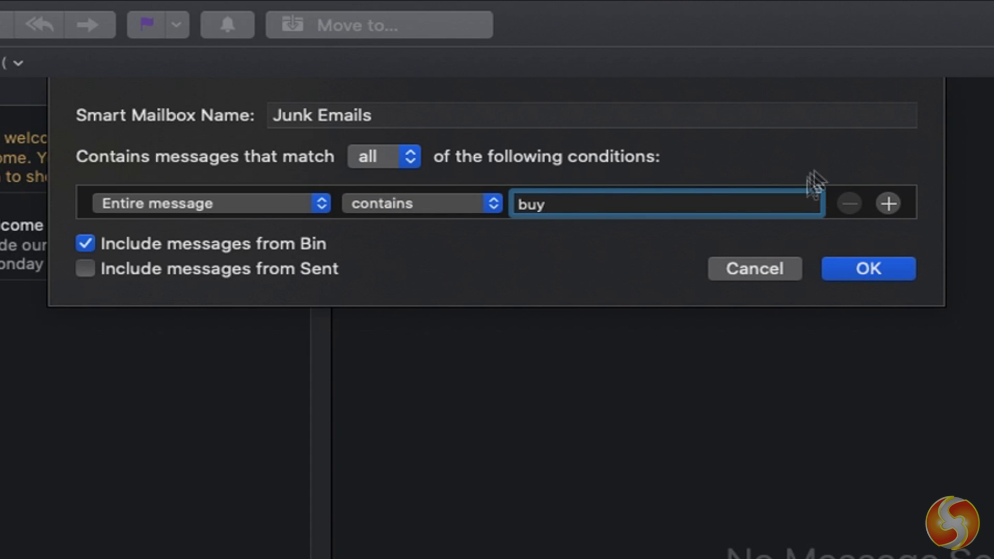
- Add a second rule: Entire message contains 'offer'
{"action": "left_click", "coordinate": [888, 205]}
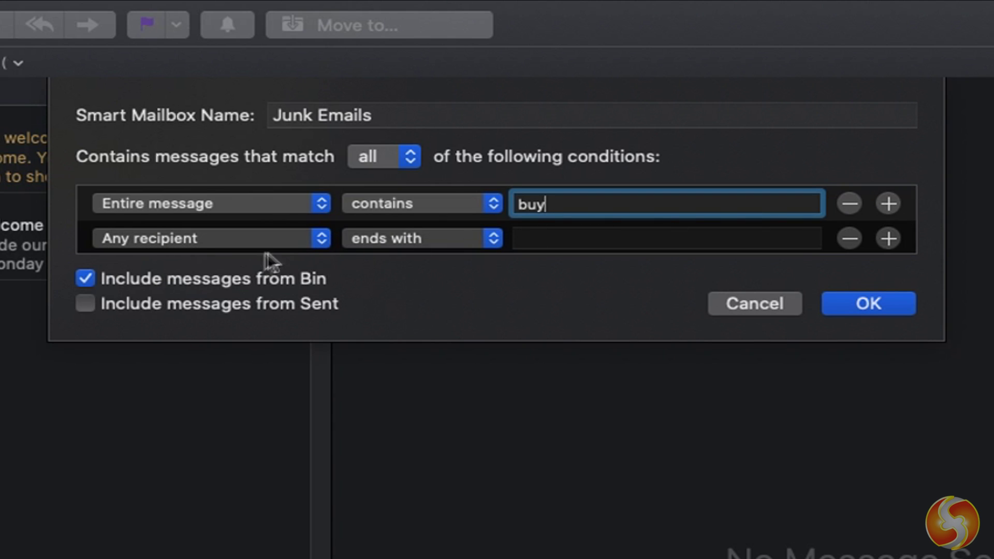
{"action": "left_click", "coordinate": [328, 242]}
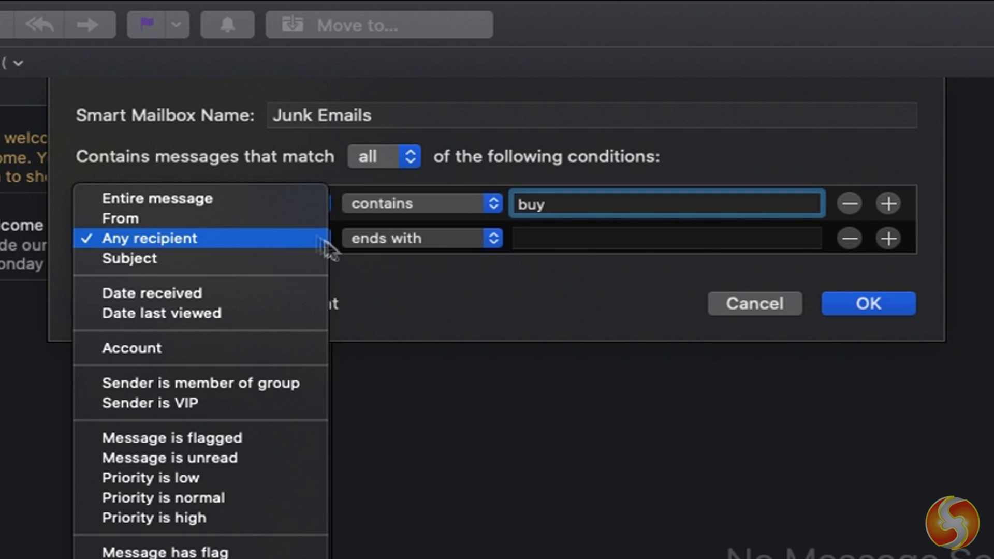
{"action": "left_click", "coordinate": [287, 197]}
{"action": "left_click", "coordinate": [568, 239]}
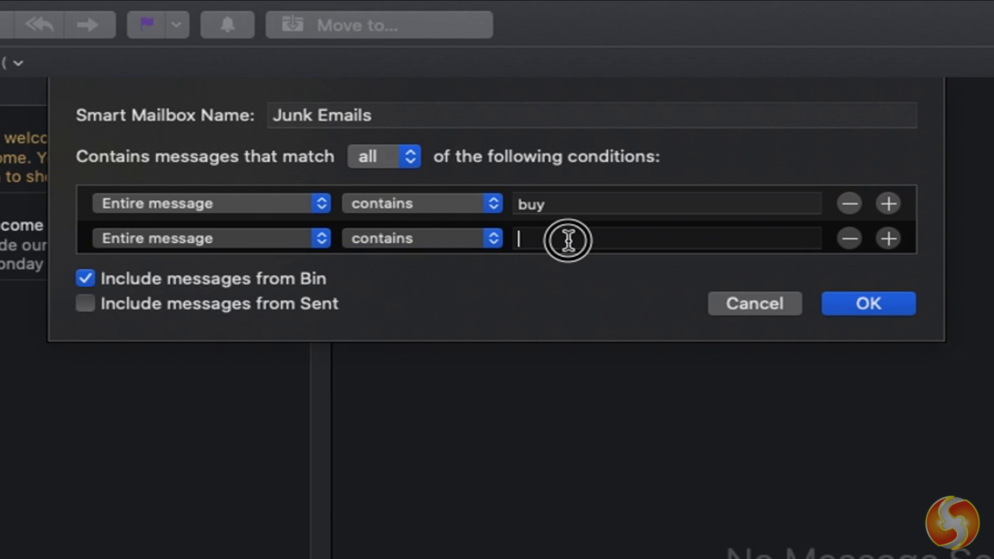
{"action": "type", "text": "offer"}
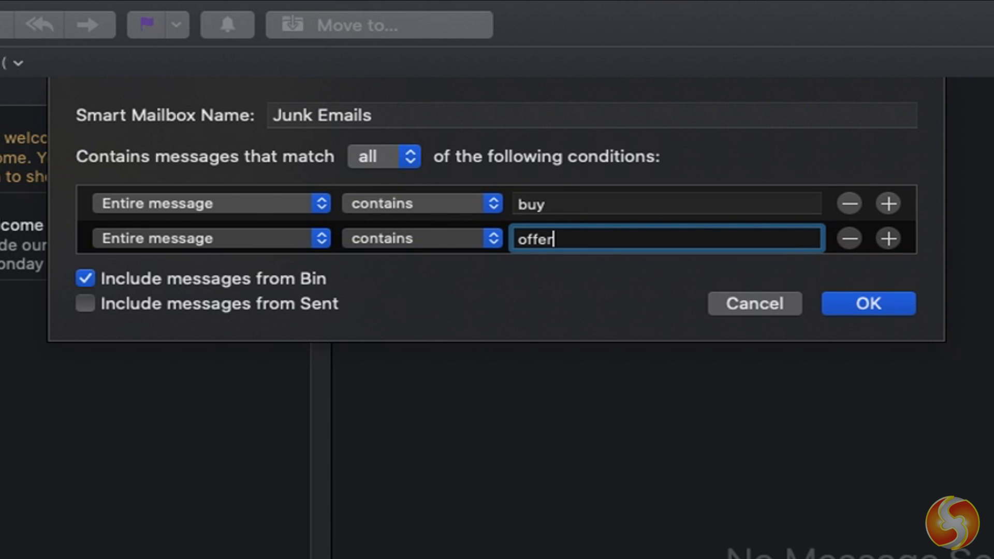
- Add a third rule, set matching to any condition, and save the smart mailbox
{"action": "left_click", "coordinate": [888, 238]}
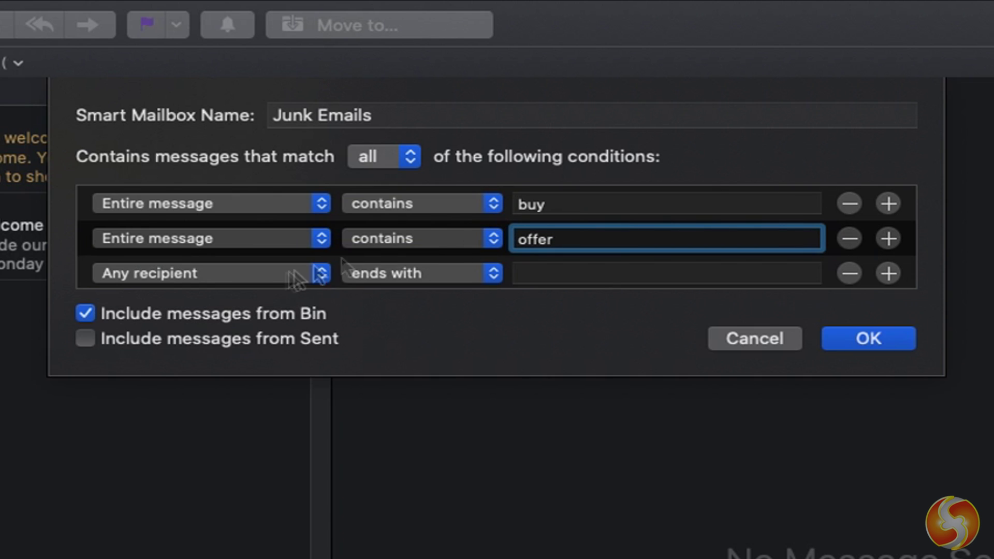
{"action": "left_click", "coordinate": [315, 274]}
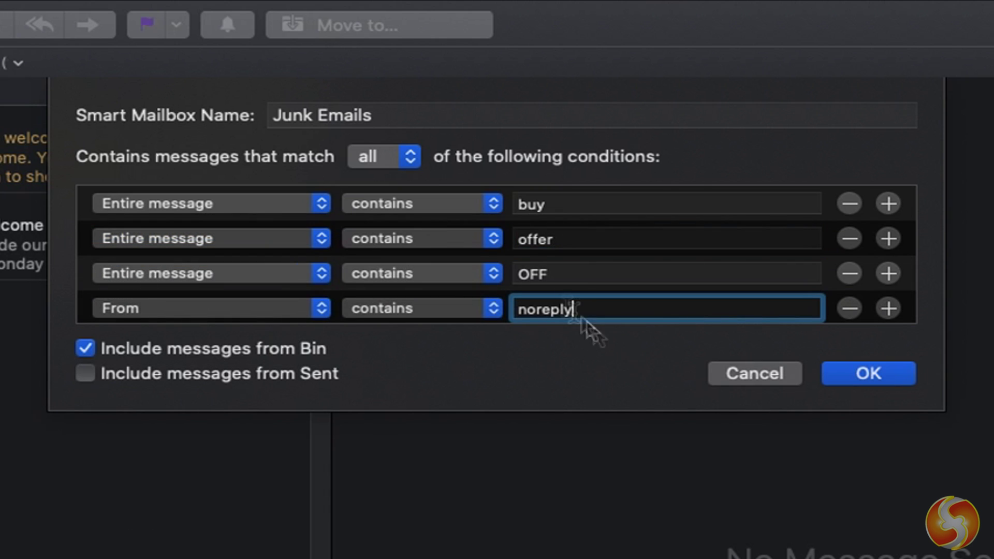
{"action": "left_click", "coordinate": [396, 162]}
{"action": "left_click", "coordinate": [392, 135]}
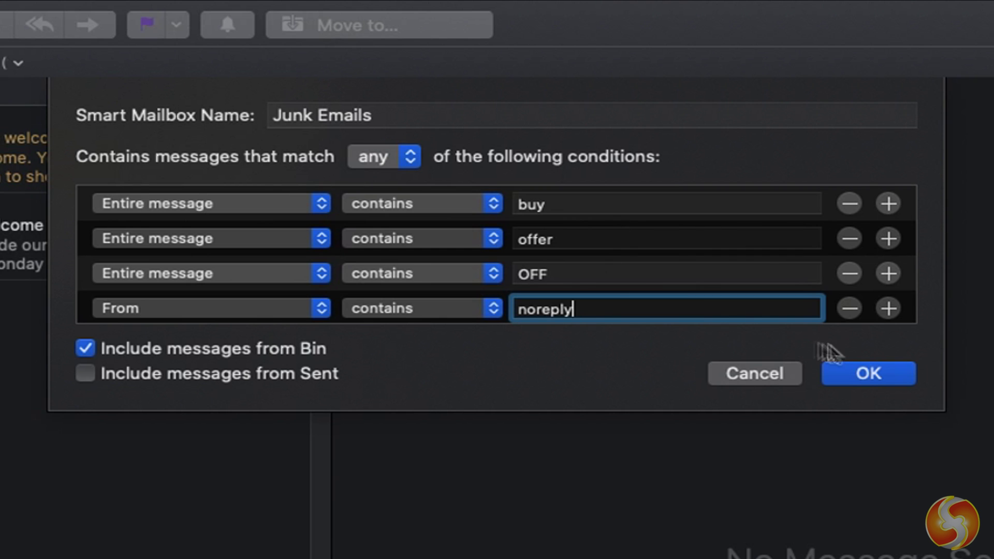
{"action": "left_click", "coordinate": [874, 374]}
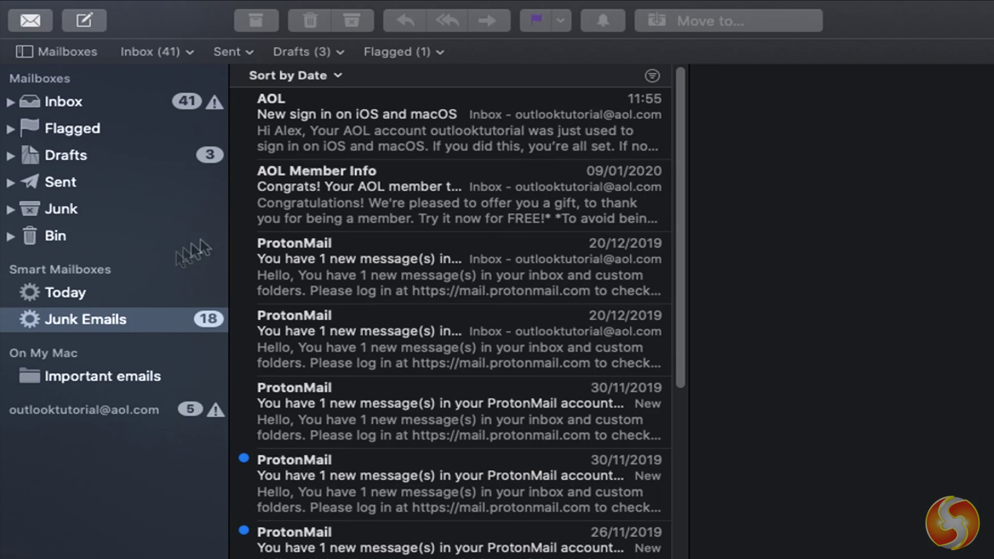
- Browse the Junk Emails list and the Flagged, Drafts, Sent, Junk and Bin mailboxes, then return to the Inbox
{"action": "scroll", "coordinate": [413, 266], "scroll_direction": "down", "scroll_amount": 10}
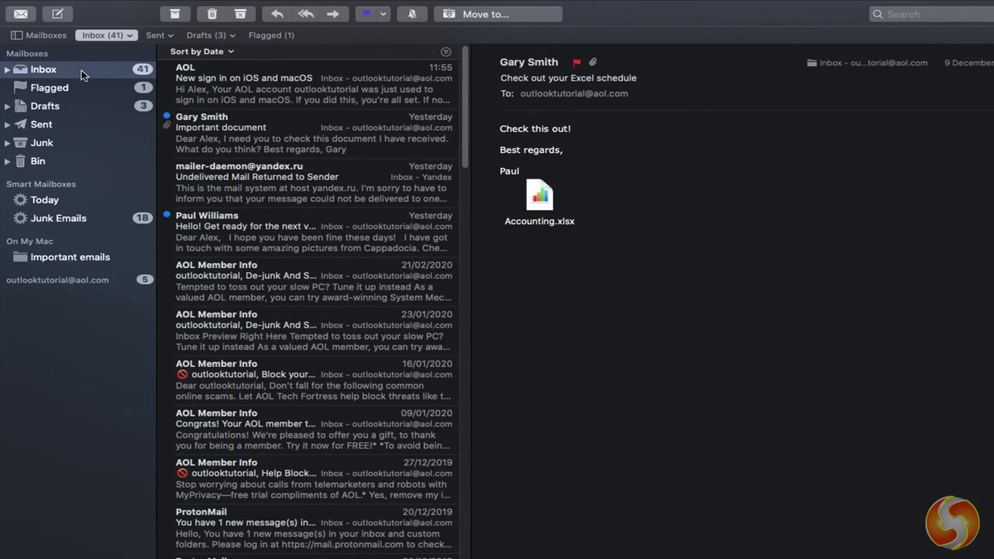
{"action": "left_click", "coordinate": [73, 89]}
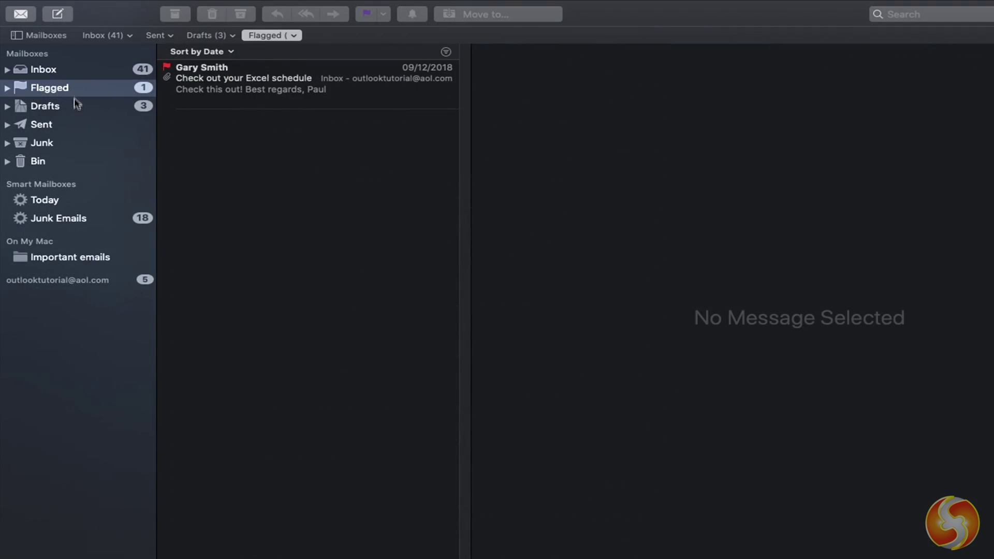
{"action": "left_click", "coordinate": [73, 104]}
{"action": "left_click", "coordinate": [70, 126]}
{"action": "left_click", "coordinate": [66, 142]}
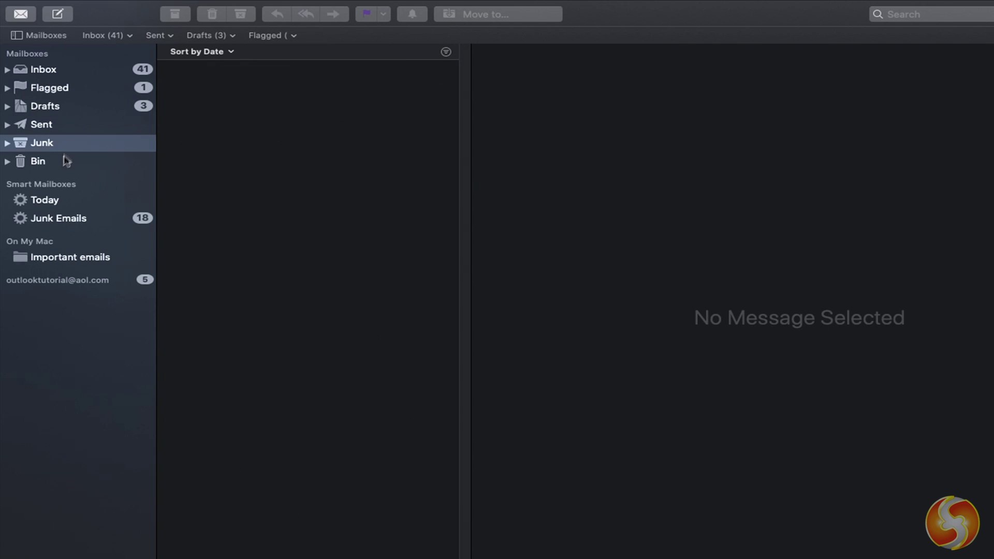
{"action": "left_click", "coordinate": [65, 161]}
{"action": "left_click", "coordinate": [73, 73]}
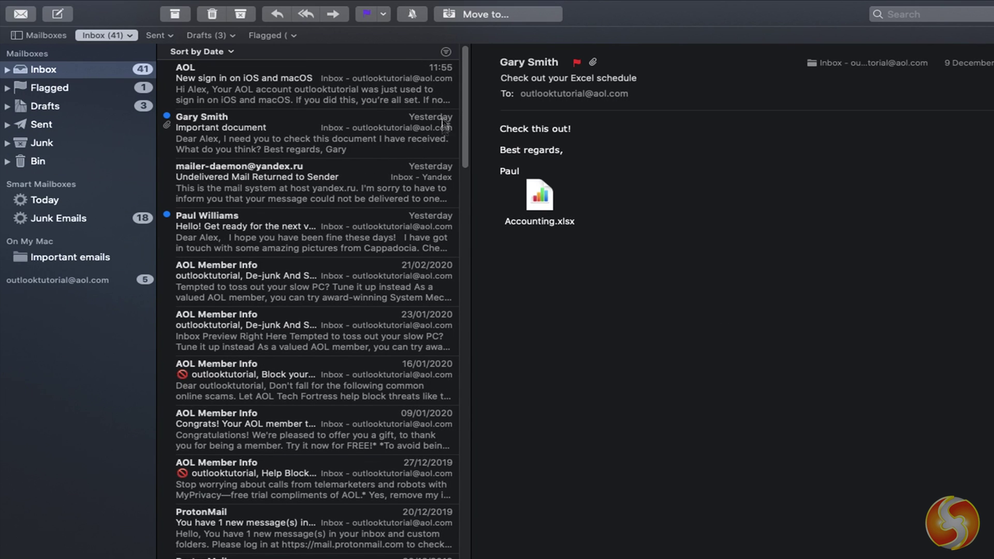
- Sort messages by attachments, then by sender, toggle the unread filter, and view the Sent mailbox
{"action": "left_click", "coordinate": [232, 52]}
{"action": "left_click", "coordinate": [231, 68]}
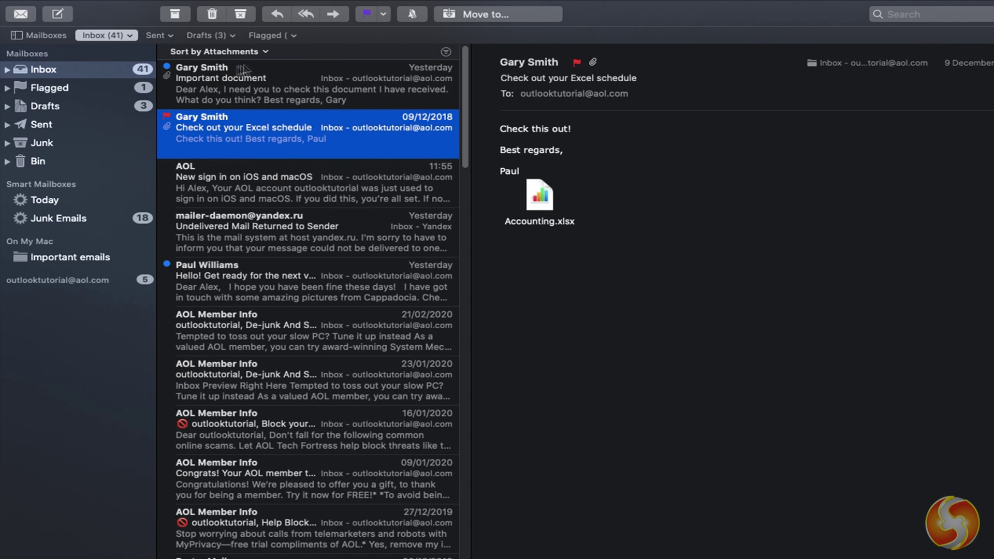
{"action": "left_click", "coordinate": [261, 52]}
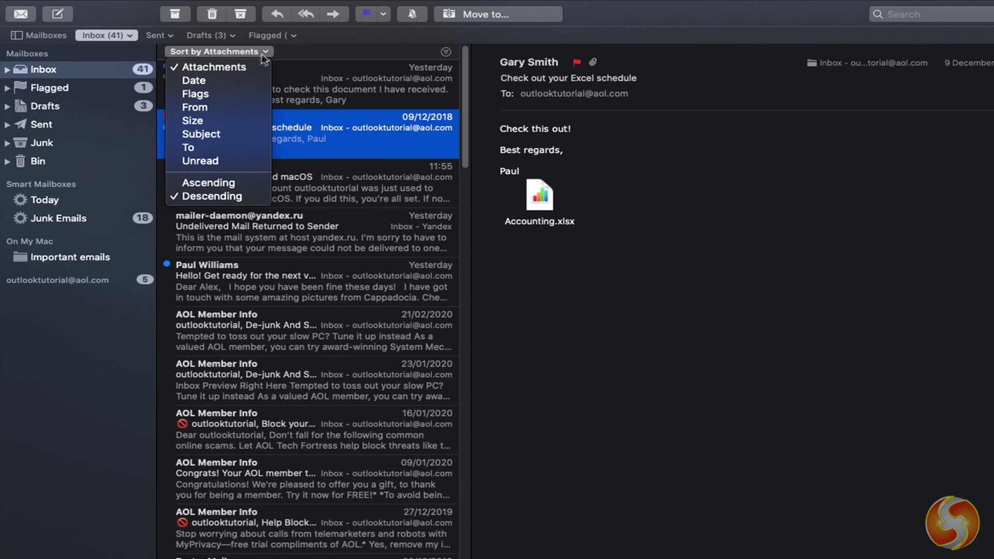
{"action": "left_click", "coordinate": [229, 106]}
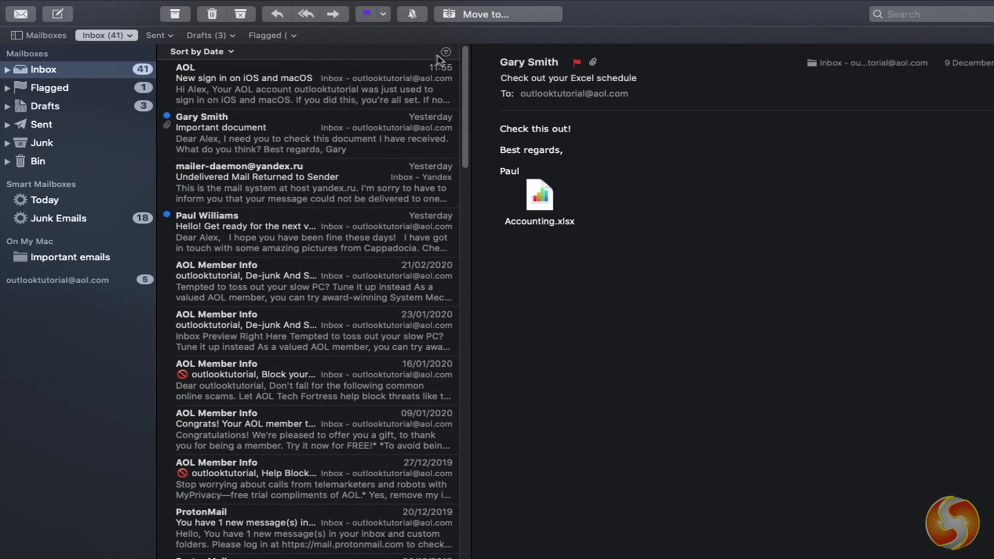
{"action": "left_click", "coordinate": [445, 51]}
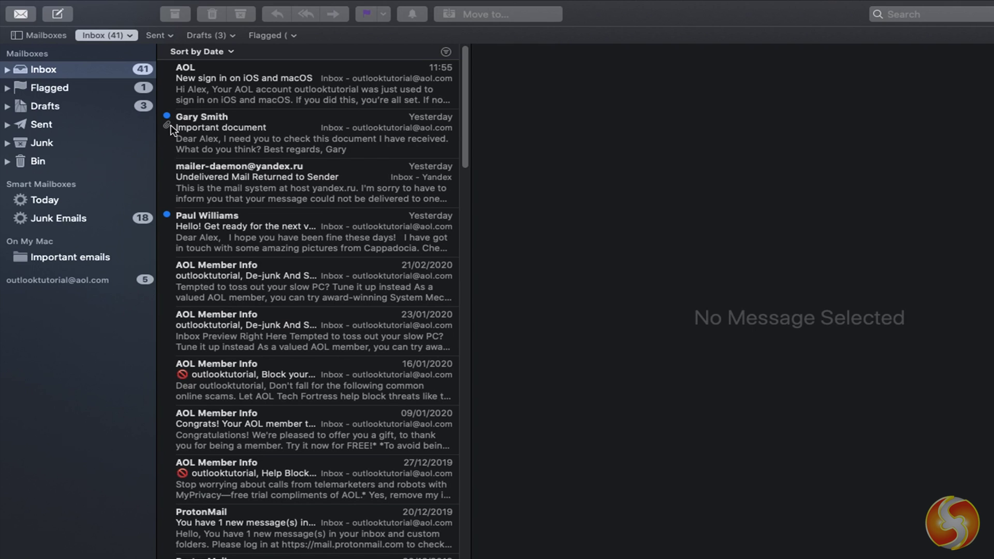
{"action": "left_click", "coordinate": [91, 127]}
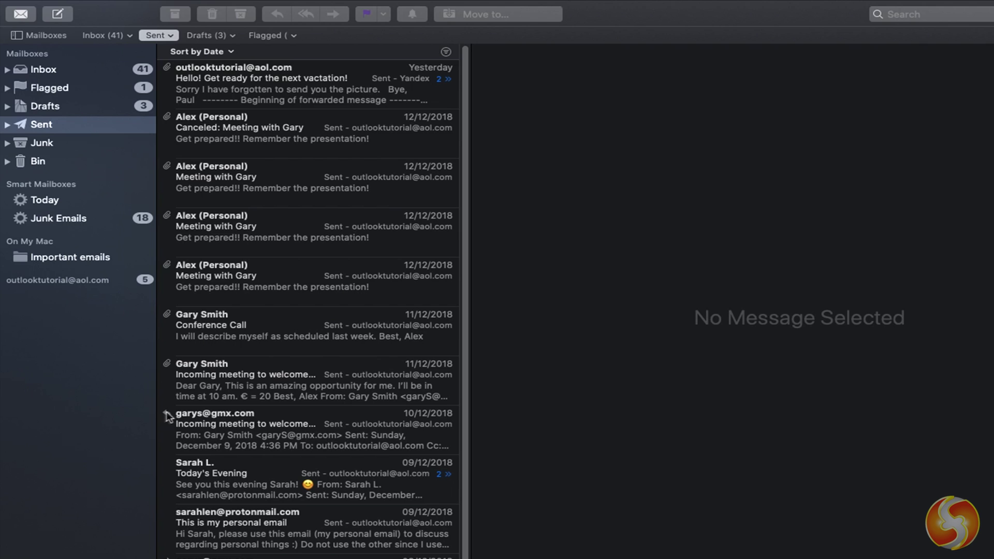
- Search the mail for 'important', then by a contact as sender and recipient, and return to the Inbox
{"action": "left_click", "coordinate": [918, 14]}
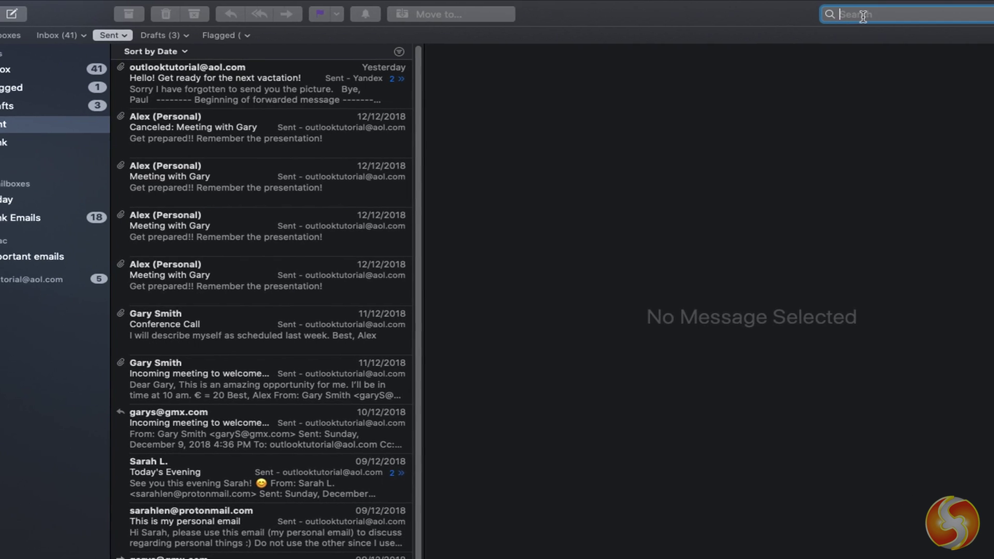
{"action": "type", "text": "important"}
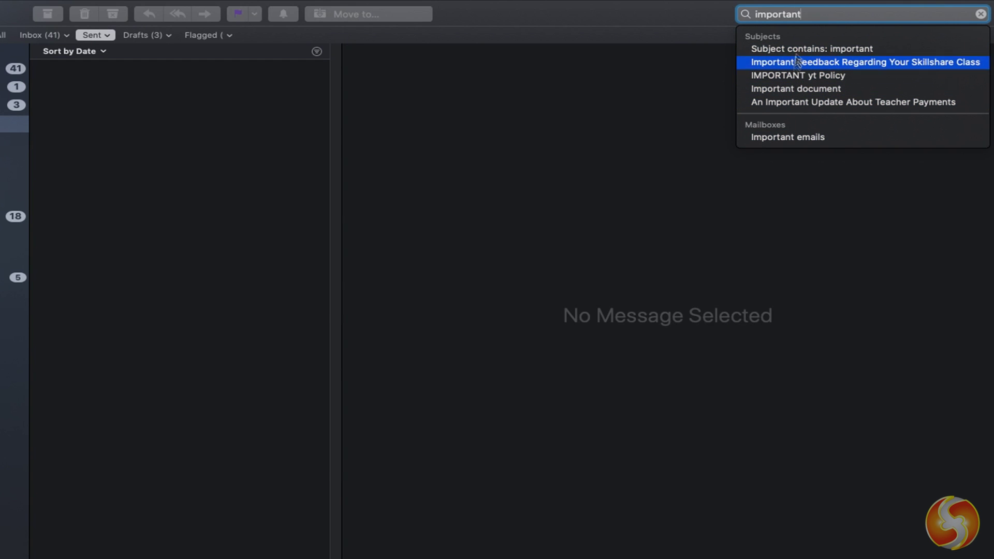
{"action": "left_click_drag", "start_coordinate": [803, 14], "coordinate": [751, 17]}
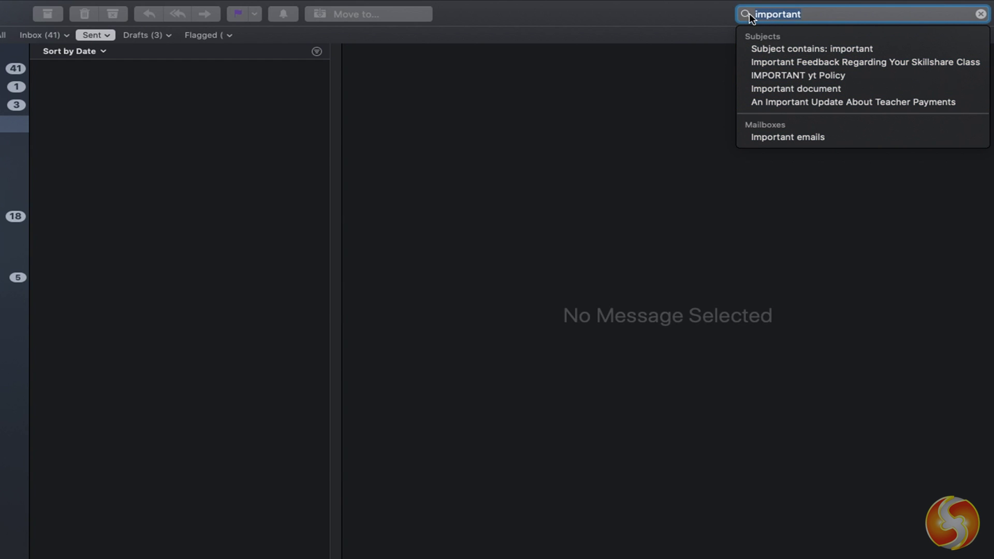
{"action": "type", "text": "see"}
{"action": "type", "text": "from"}
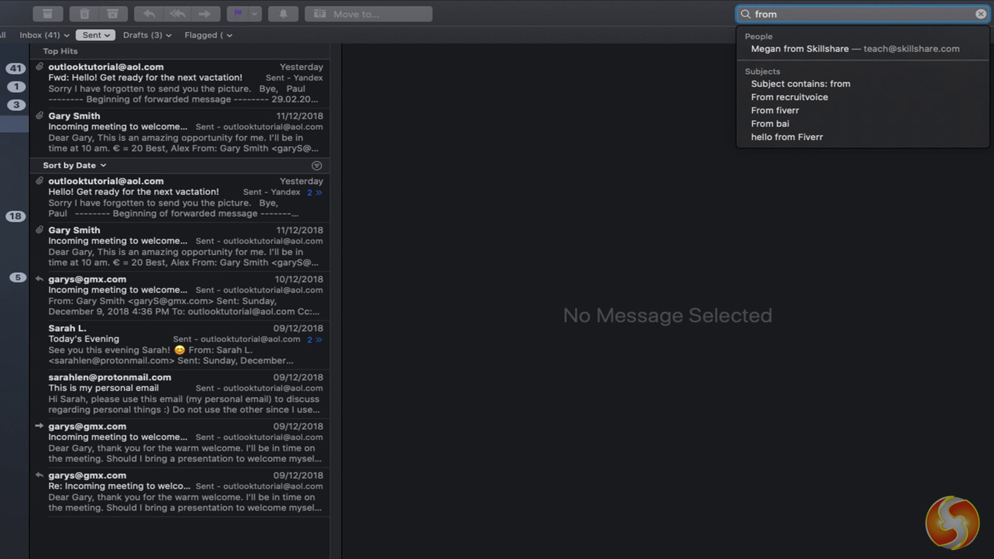
{"action": "type", "text": ": g"}
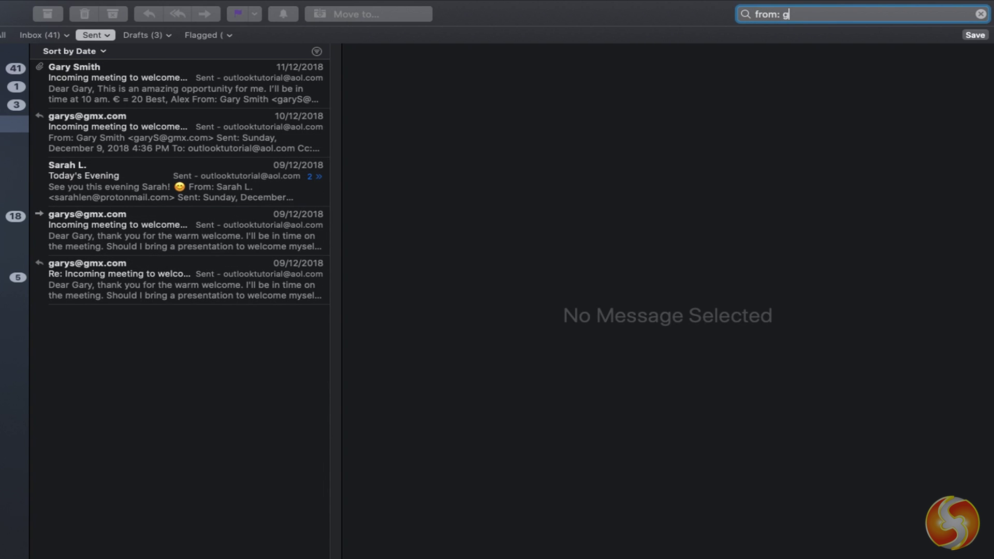
{"action": "type", "text": "ary"}
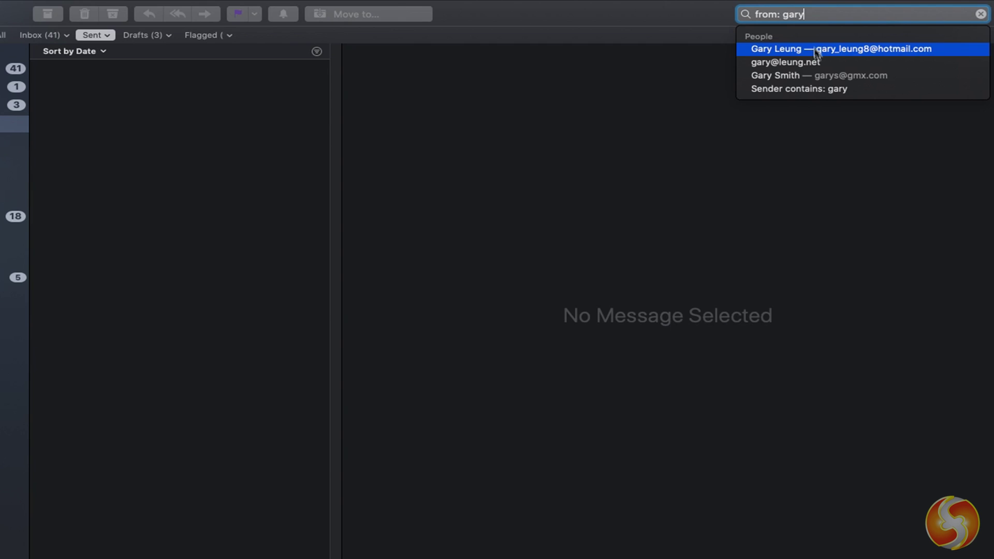
{"action": "key", "text": "super+a"}
{"action": "type", "text": "to"}
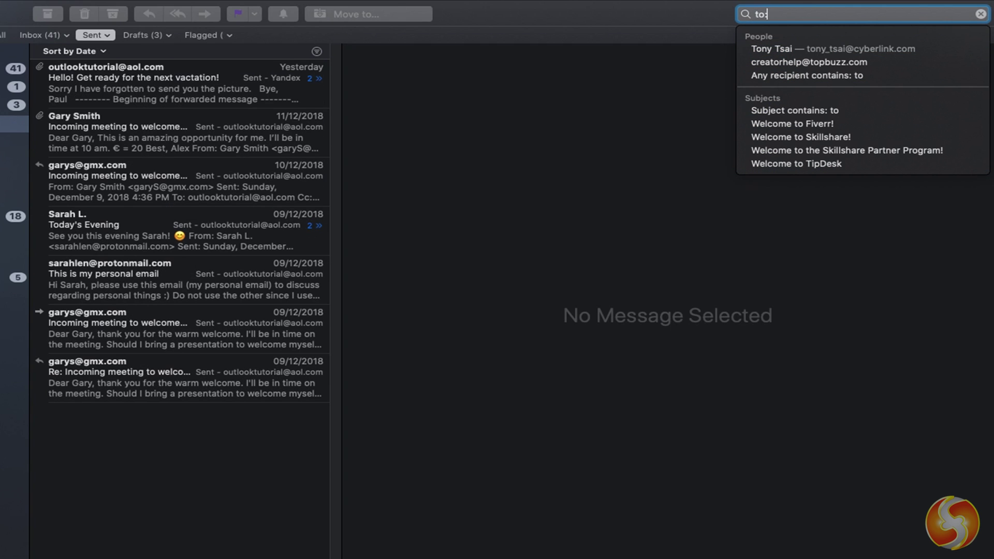
{"action": "type", "text": ": gary"}
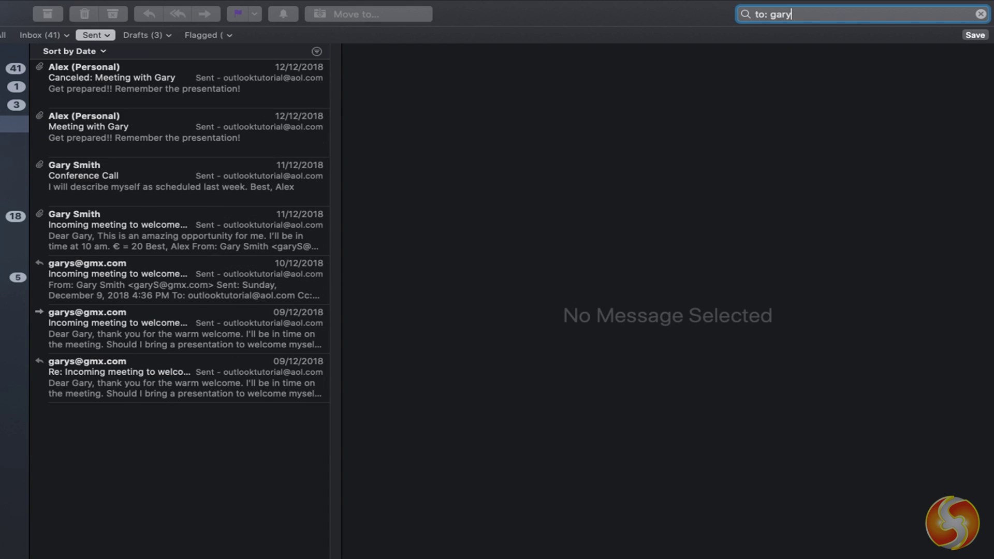
{"action": "left_click", "coordinate": [21, 68]}
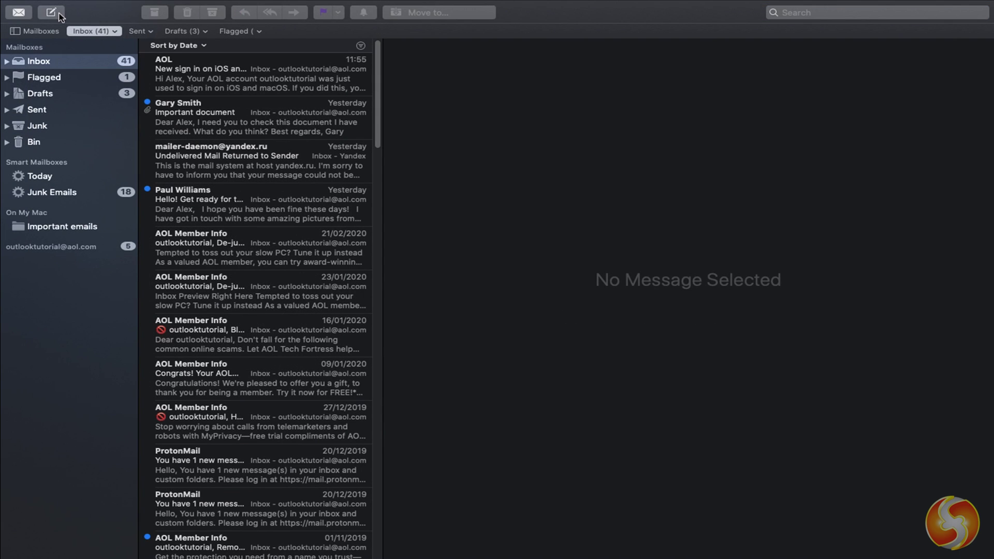
- Start a new message in its own window, addressed To two of the contact's addresses
{"action": "left_click", "coordinate": [57, 11]}
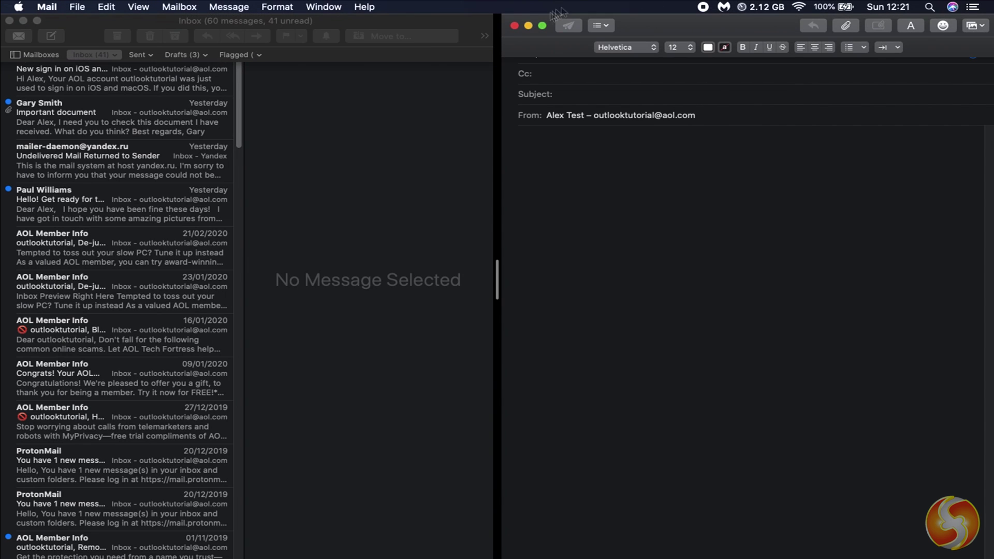
{"action": "left_click", "coordinate": [539, 19]}
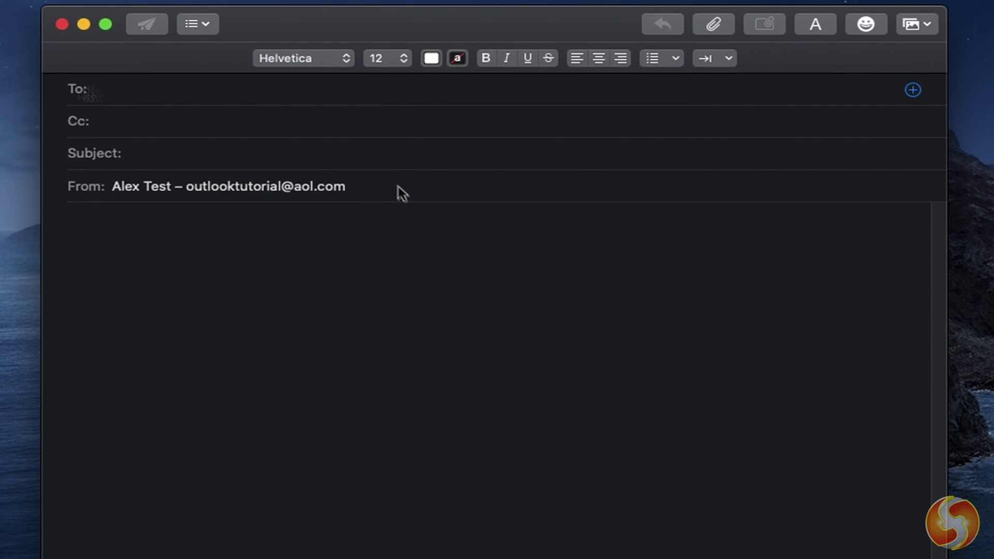
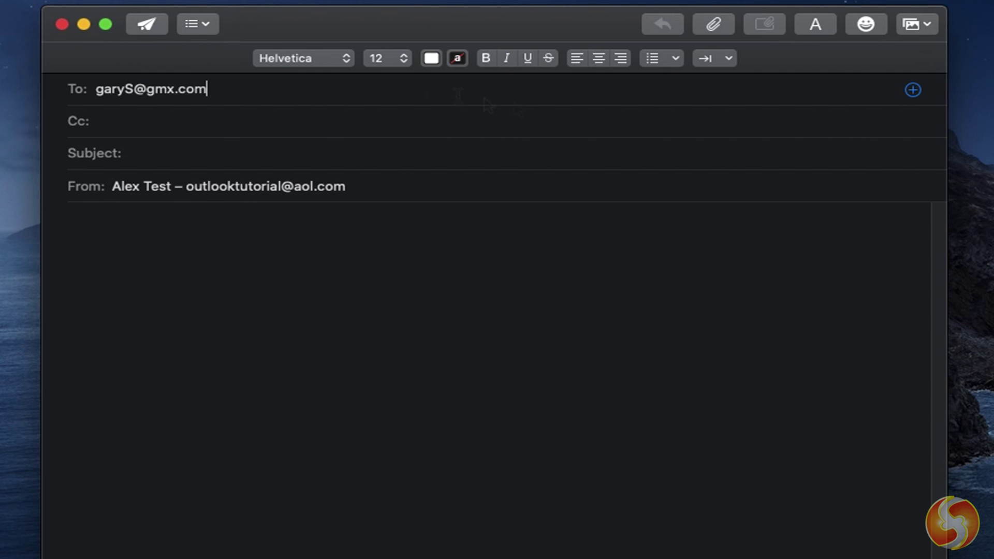
{"action": "left_click", "coordinate": [913, 90]}
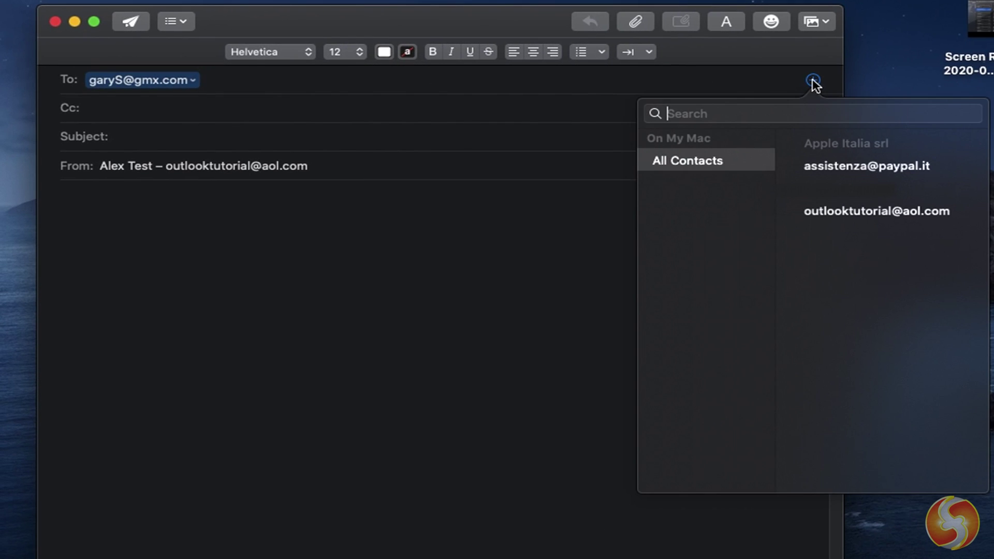
{"action": "left_click", "coordinate": [873, 218]}
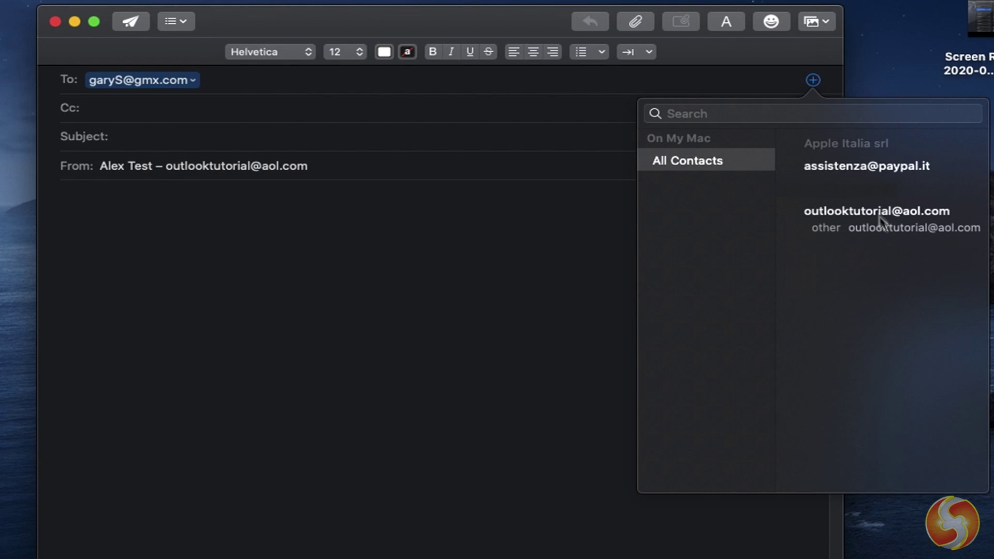
{"action": "left_click", "coordinate": [909, 229]}
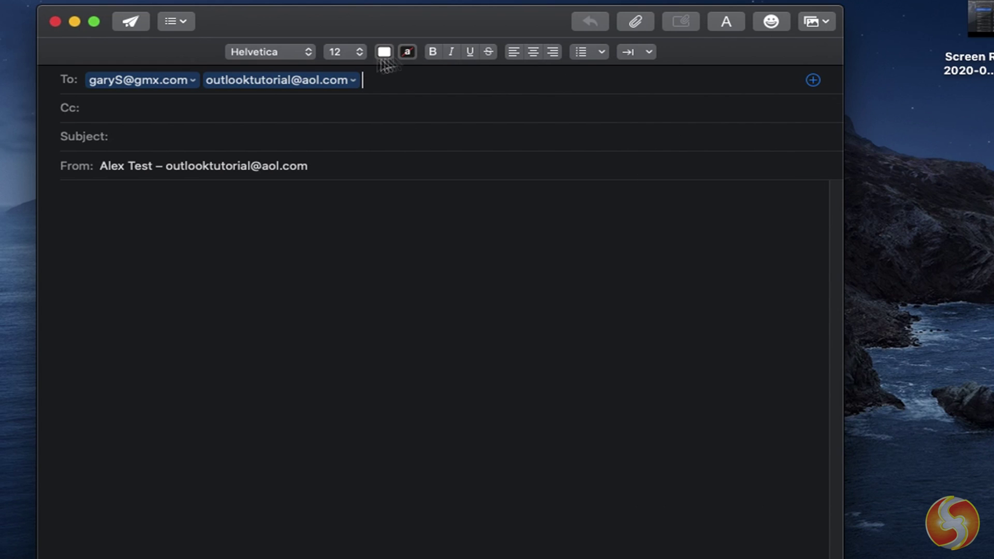
- Add the suggested Cc recipient and send the message from the second (Yandex) account
{"action": "left_click", "coordinate": [300, 104]}
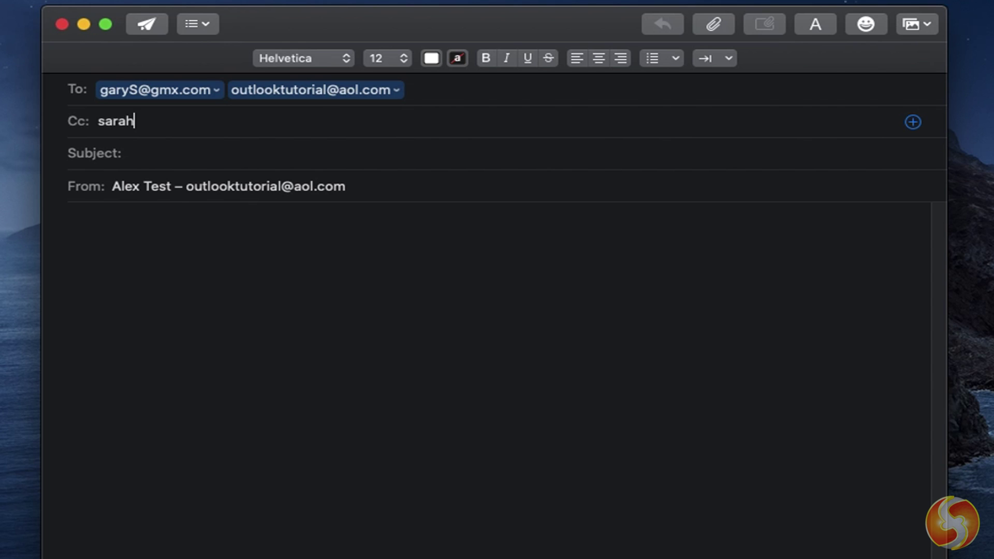
{"action": "key", "text": "Tab"}
{"action": "left_click", "coordinate": [372, 188]}
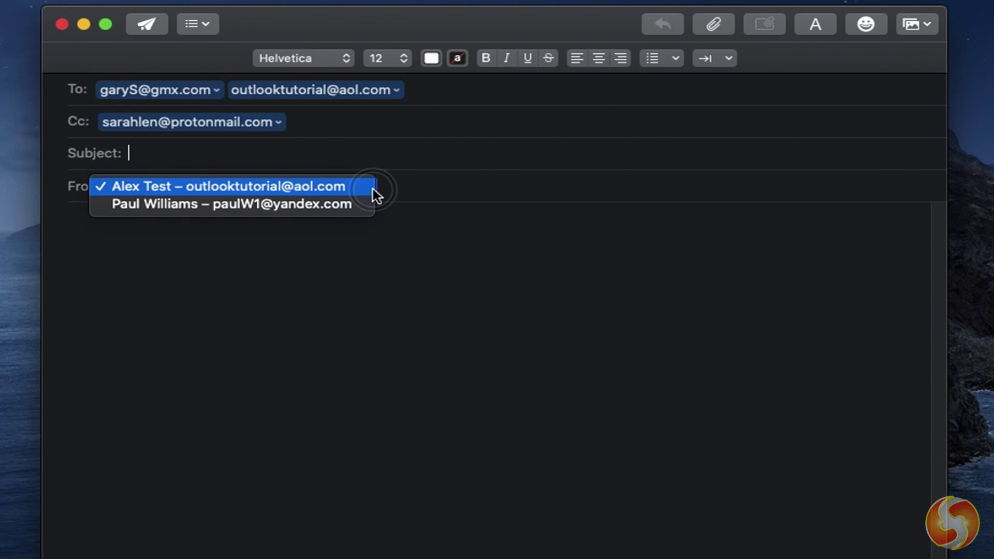
{"action": "left_click", "coordinate": [345, 206]}
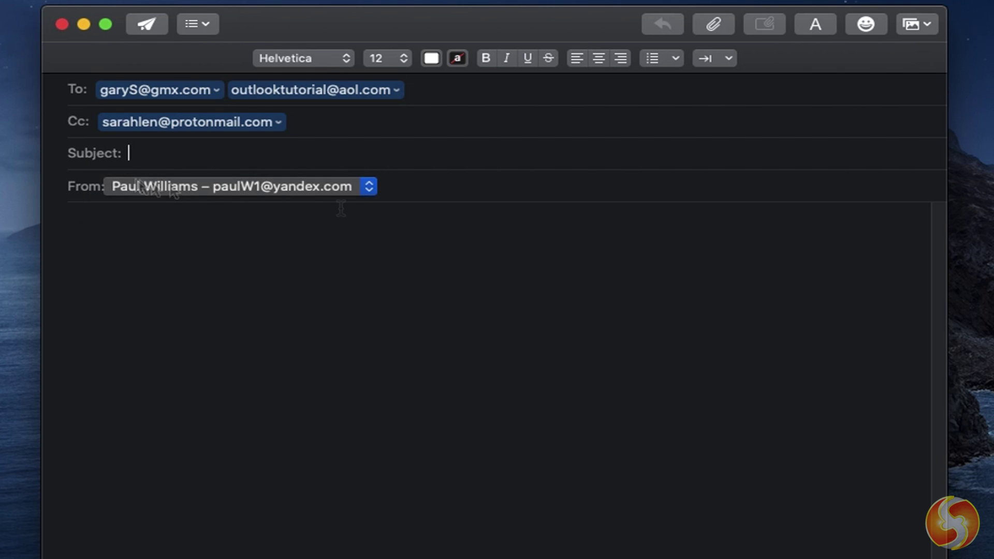
{"action": "left_click", "coordinate": [221, 151]}
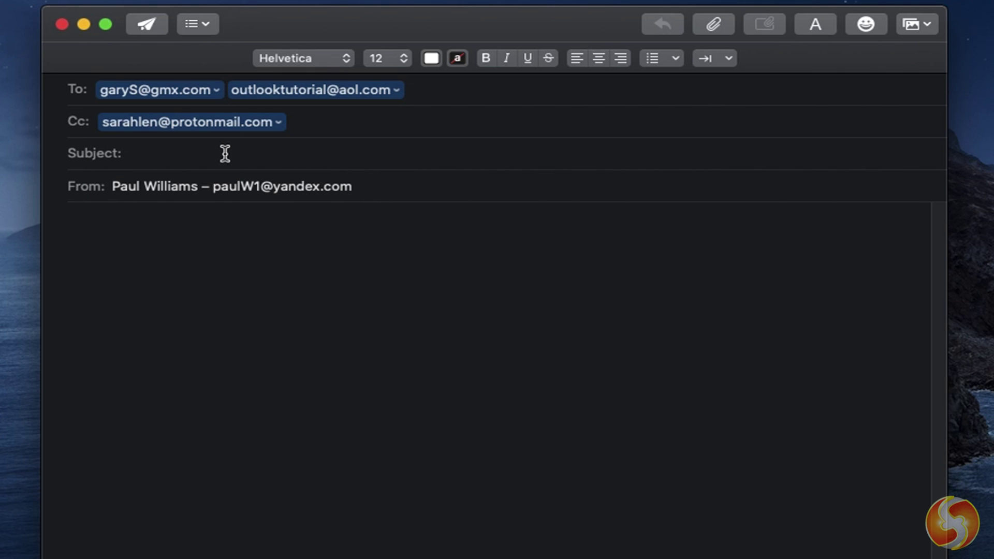
- Set the subject to 'This is a test message' and add Bcc and Reply To header fields
{"action": "type", "text": "This is a test message"}
{"action": "left_click", "coordinate": [207, 20]}
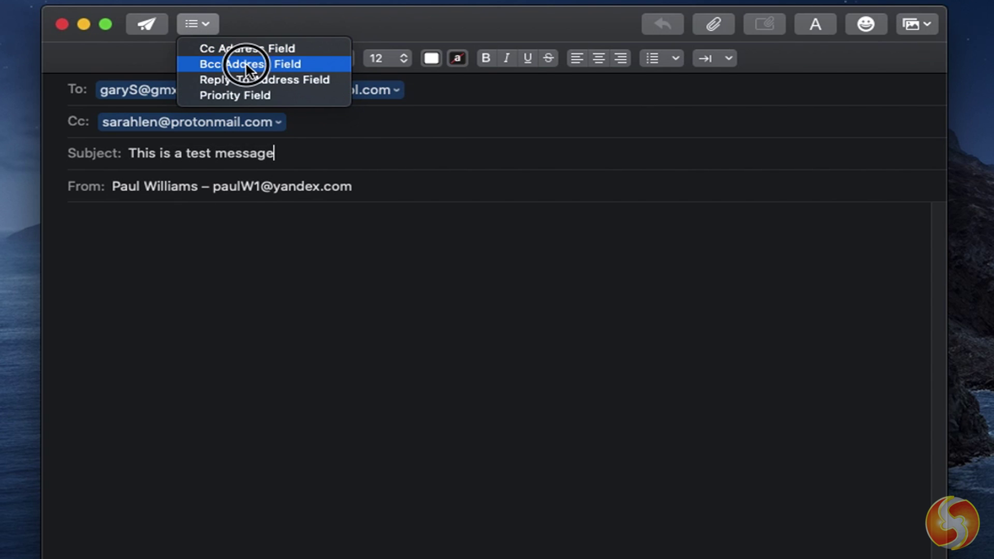
{"action": "left_click", "coordinate": [246, 63]}
{"action": "left_click", "coordinate": [210, 30]}
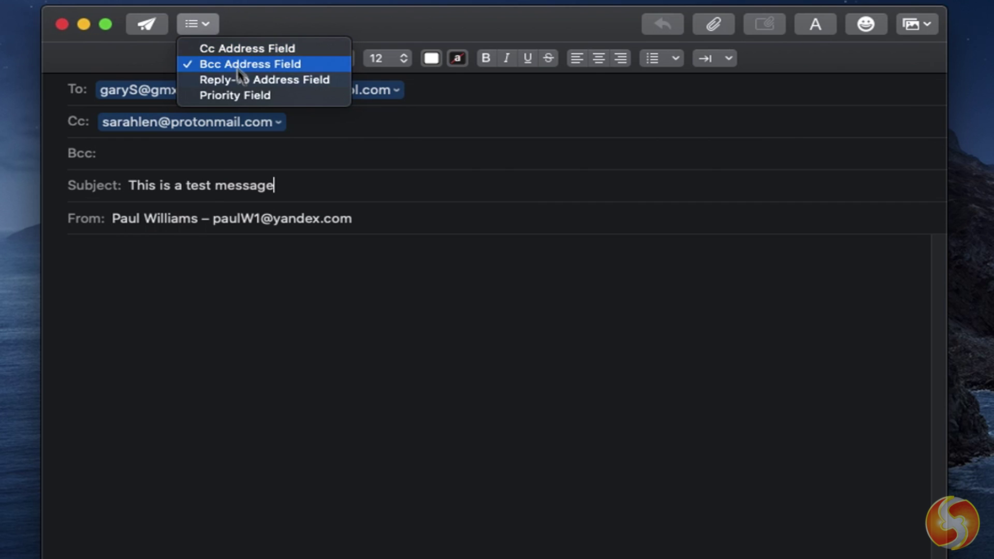
{"action": "left_click", "coordinate": [254, 80]}
{"action": "left_click", "coordinate": [160, 159]}
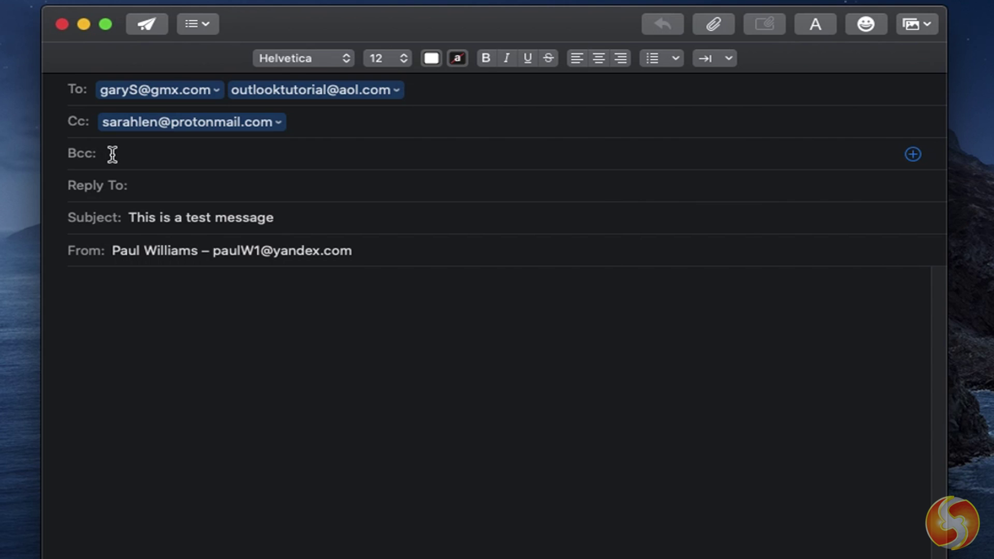
{"action": "left_click", "coordinate": [153, 185]}
- Add a Priority field to the message header and show its choices
{"action": "left_click", "coordinate": [198, 23]}
{"action": "left_click", "coordinate": [226, 96]}
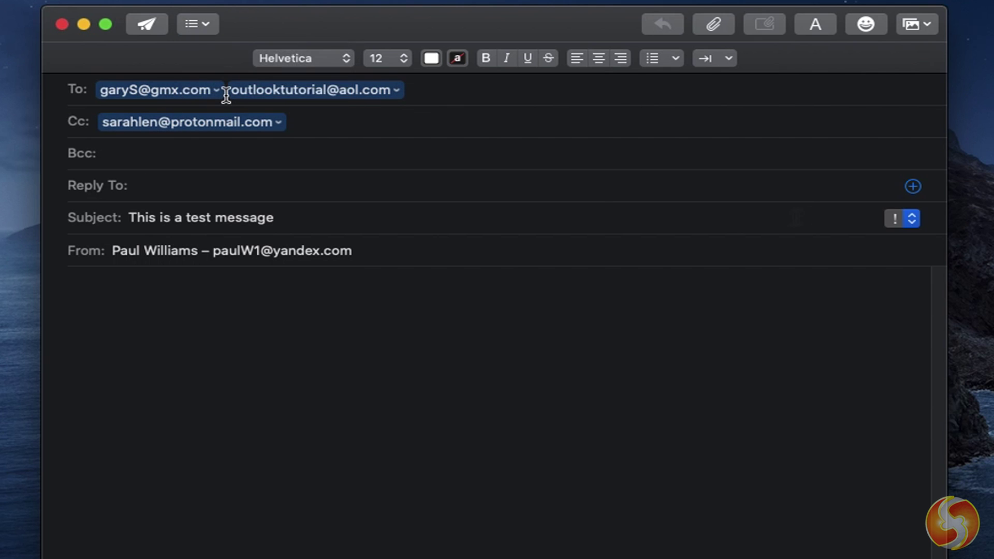
{"action": "left_click", "coordinate": [912, 220]}
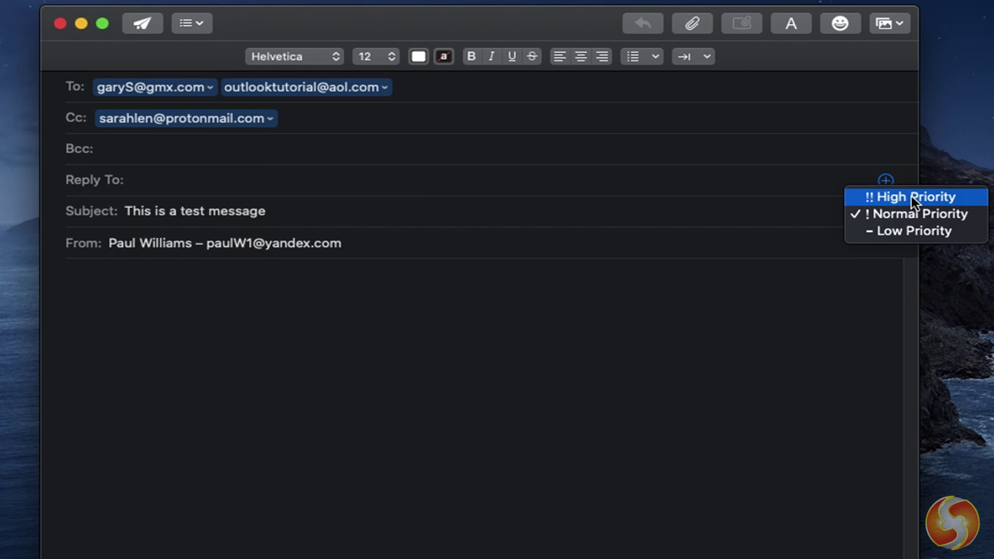
- Keep normal priority and type the greeting 'Hello there guys, this is a test from Apple Mail!'
{"action": "left_click", "coordinate": [313, 284]}
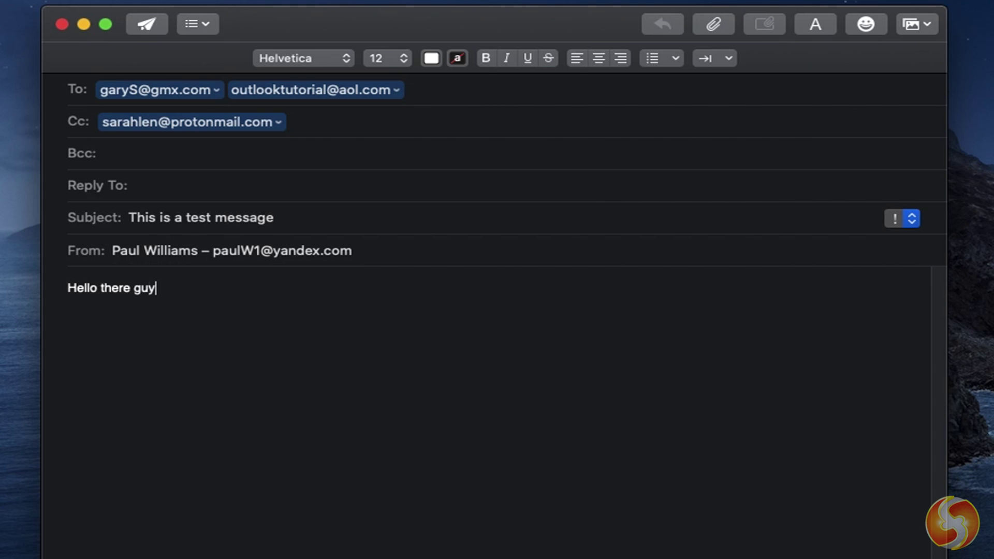
{"action": "type", "text": "Hello there guys, this is a test from Apple Mail!"}
{"action": "key", "text": "Return"}
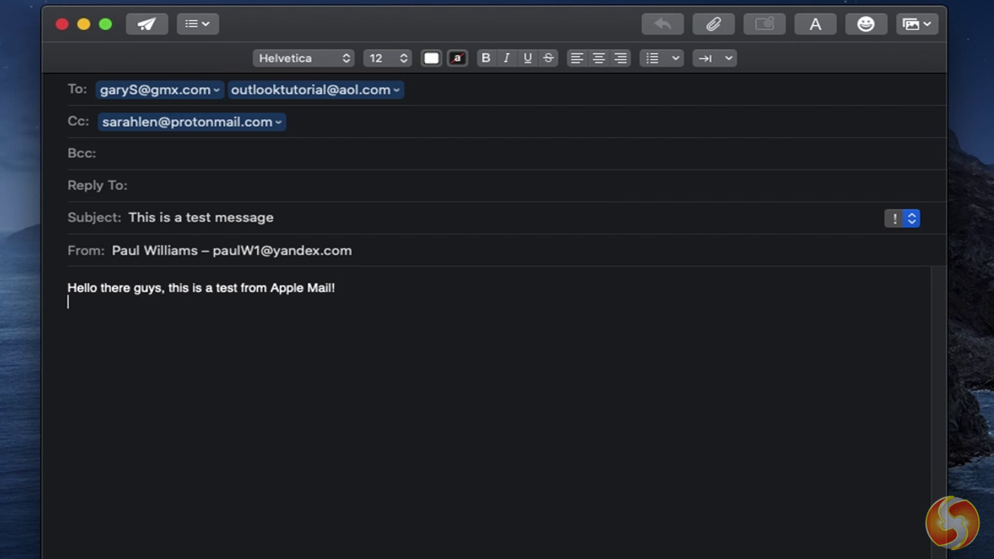
{"action": "type", "text": "a"}
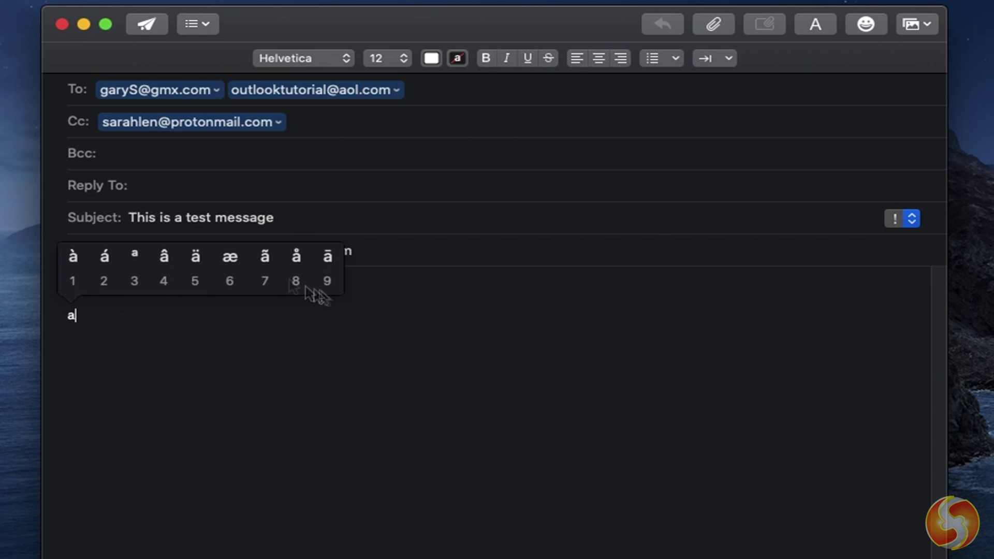
{"action": "key", "text": "Escape"}
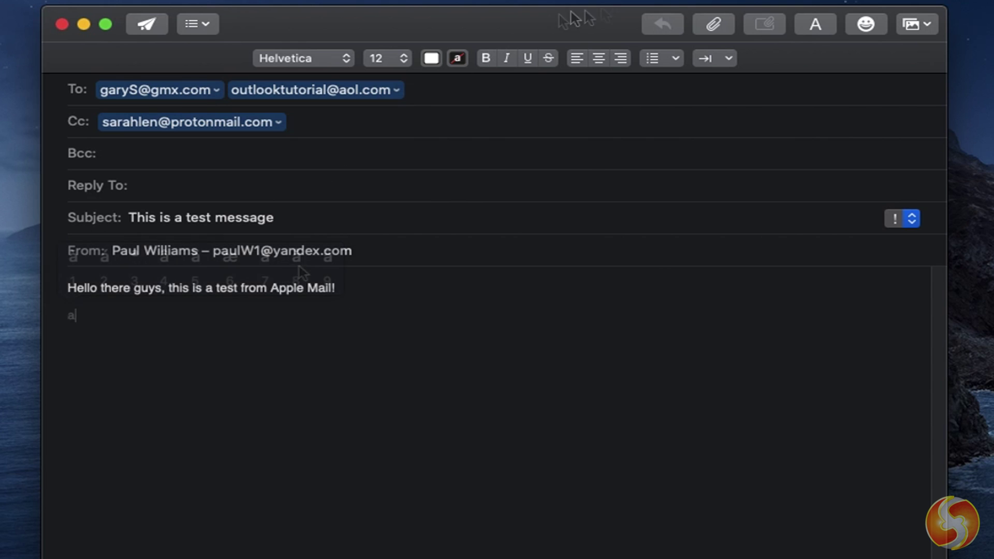
{"action": "key", "text": "BackSpace"}
{"action": "left_click", "coordinate": [804, 25]}
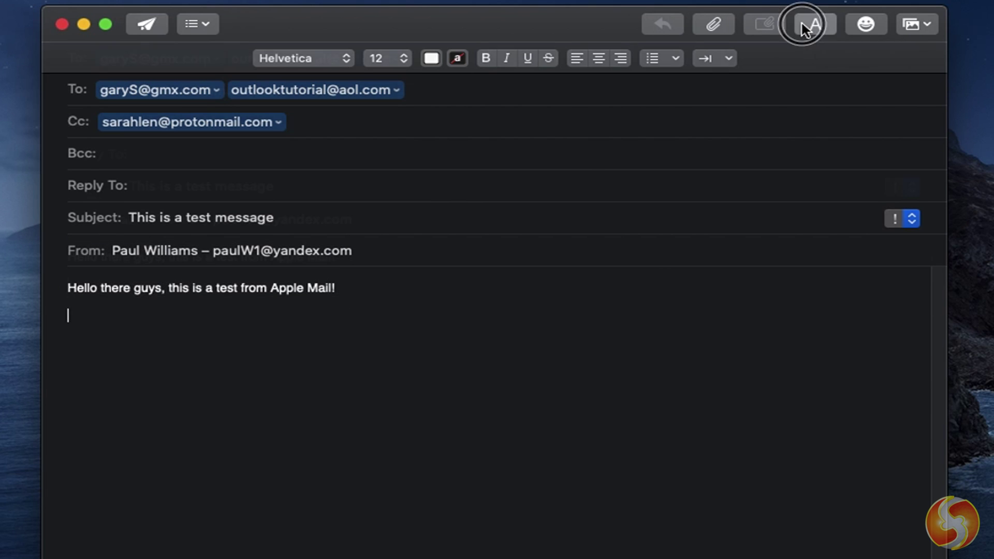
{"action": "left_click", "coordinate": [815, 24]}
- Format the greeting as 18-point Avenir
{"action": "key", "text": "super+a"}
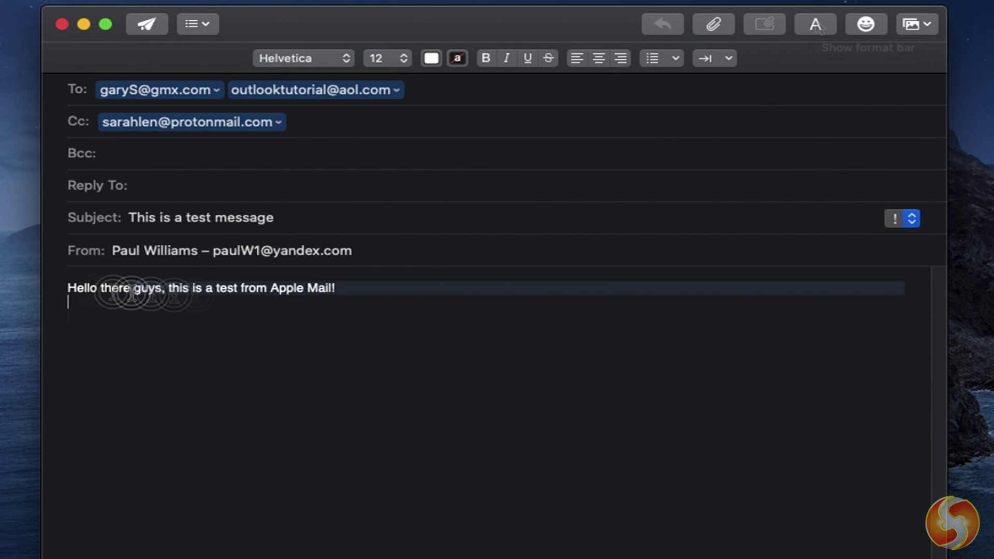
{"action": "left_click", "coordinate": [407, 58]}
{"action": "left_click", "coordinate": [391, 106]}
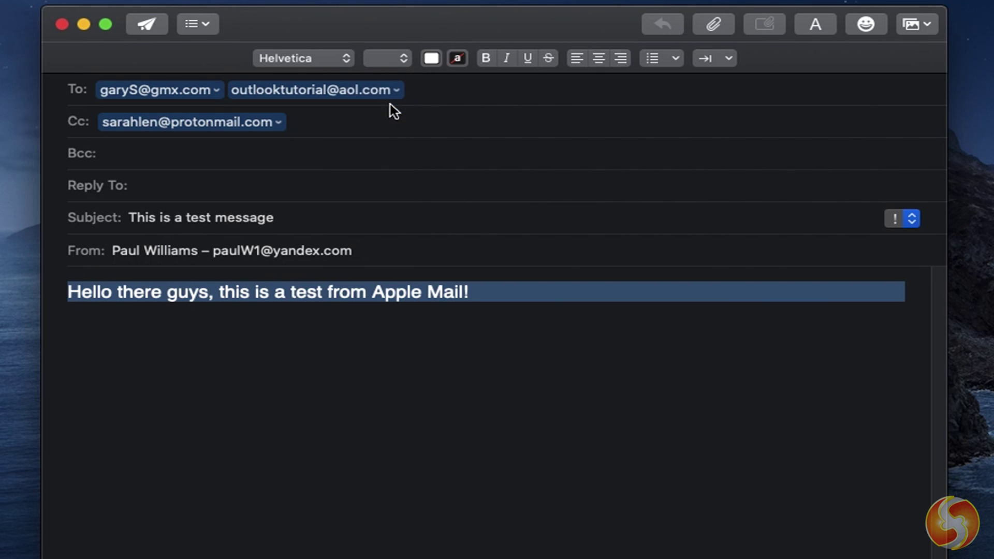
{"action": "left_click", "coordinate": [346, 61]}
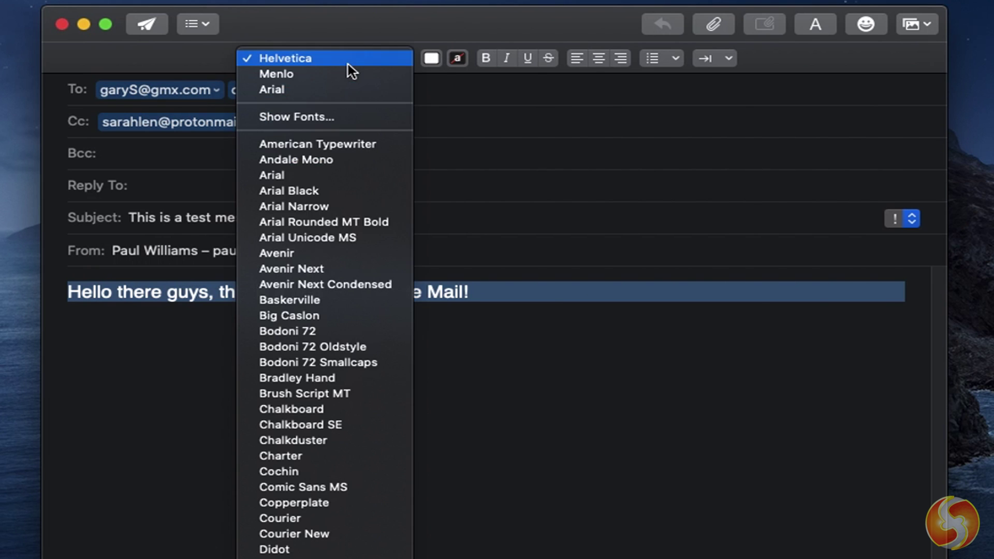
{"action": "left_click", "coordinate": [316, 253]}
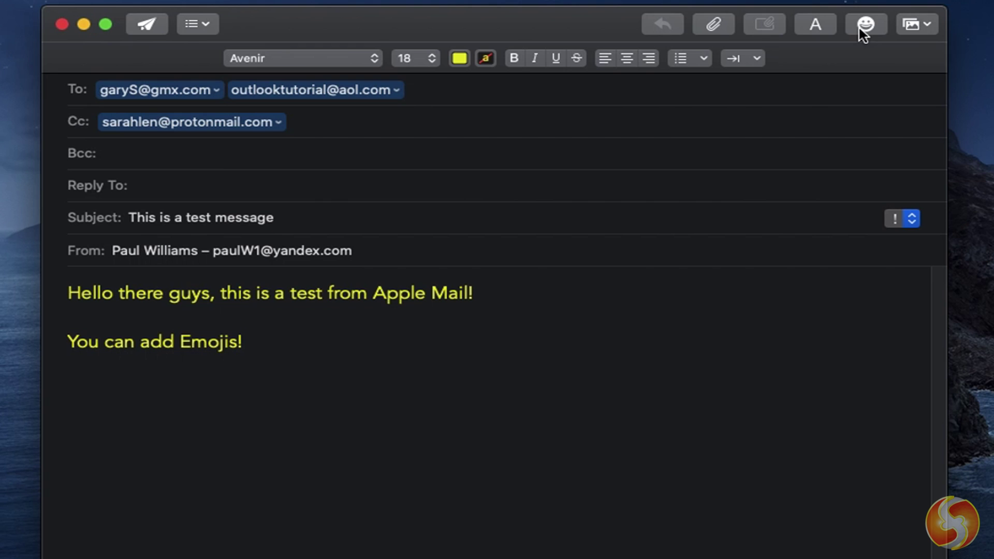
- Insert a grinning emoji after 'Emojis!' and attach the ThrilledMomentmp3.mp3 file below the text
{"action": "left_click", "coordinate": [864, 28]}
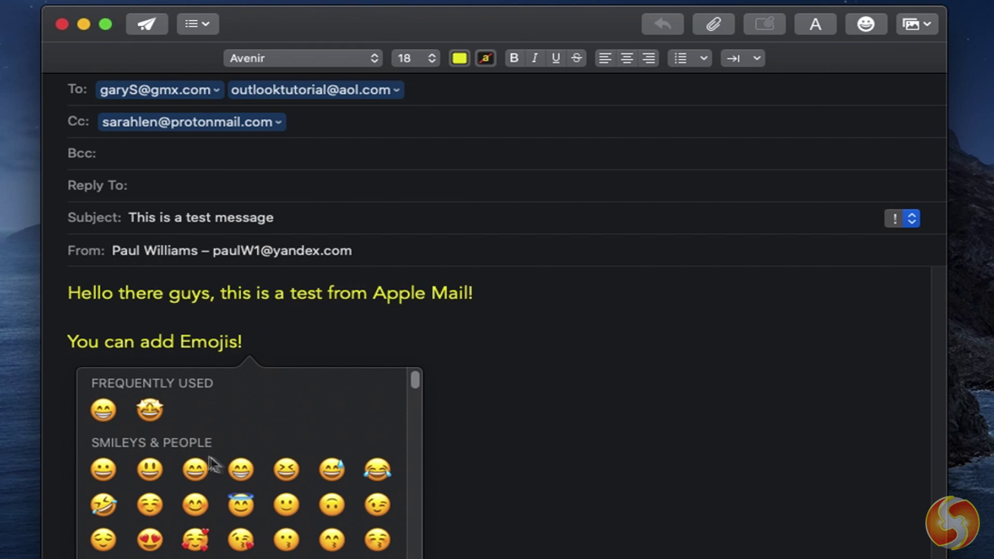
{"action": "left_click", "coordinate": [241, 469]}
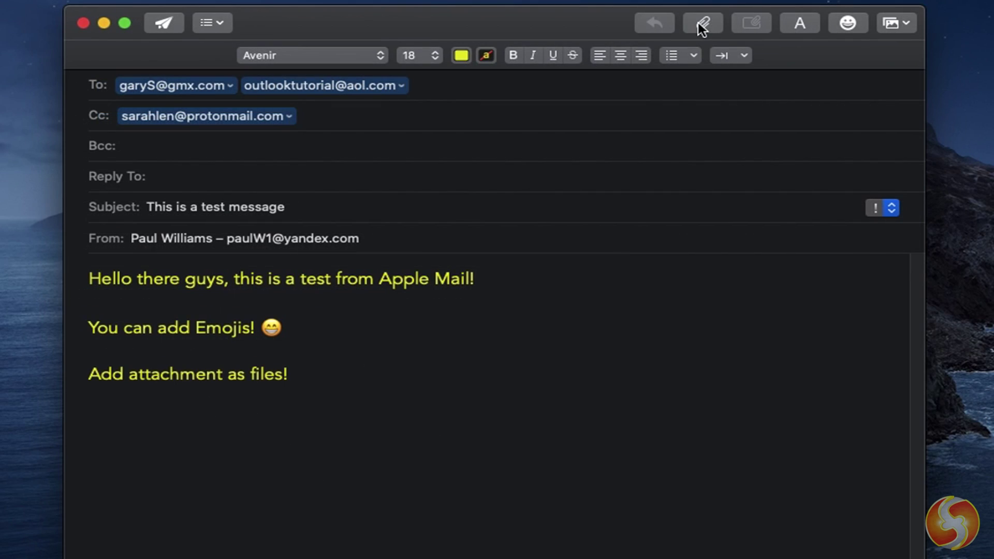
{"action": "left_click", "coordinate": [703, 25]}
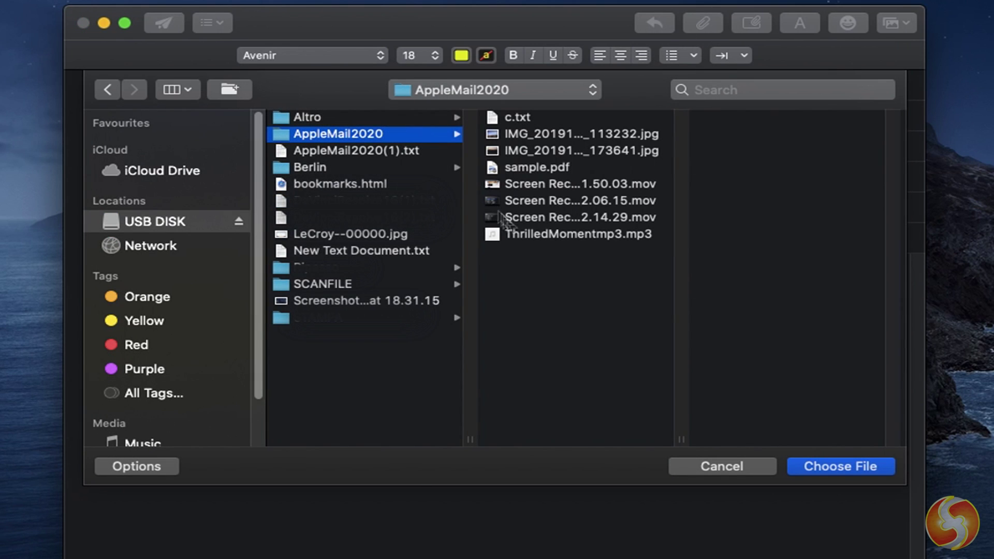
{"action": "left_click", "coordinate": [550, 232]}
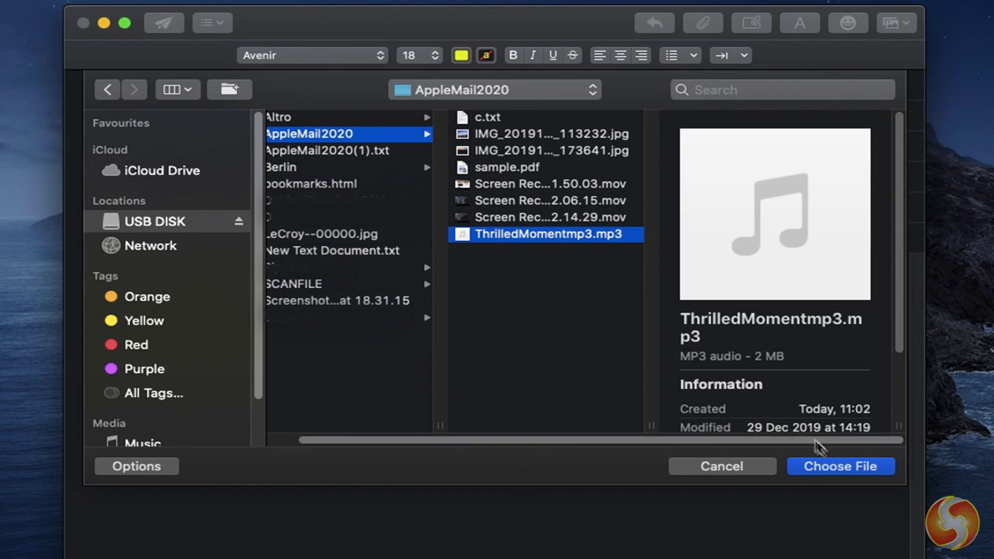
{"action": "left_click", "coordinate": [835, 467]}
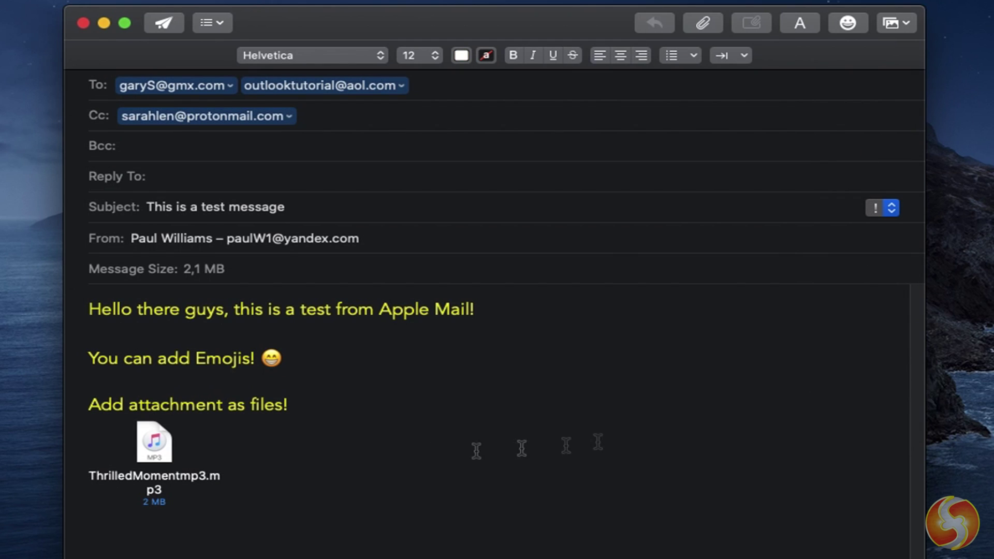
{"action": "left_click", "coordinate": [414, 414]}
{"action": "left_click", "coordinate": [402, 429]}
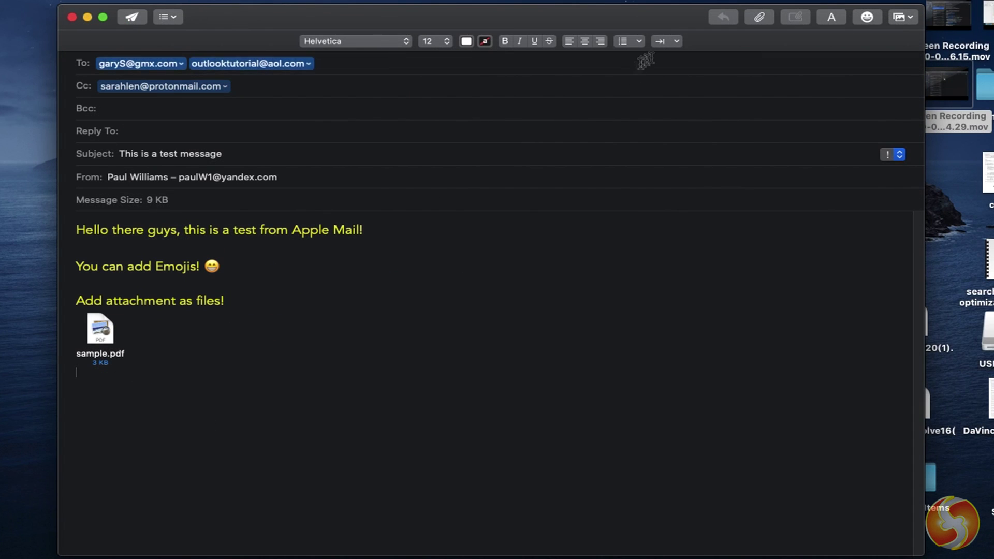
- Insert the sunset photo IMG_20191220_173641.jpg into the body and open its editing options
{"action": "left_click", "coordinate": [756, 21]}
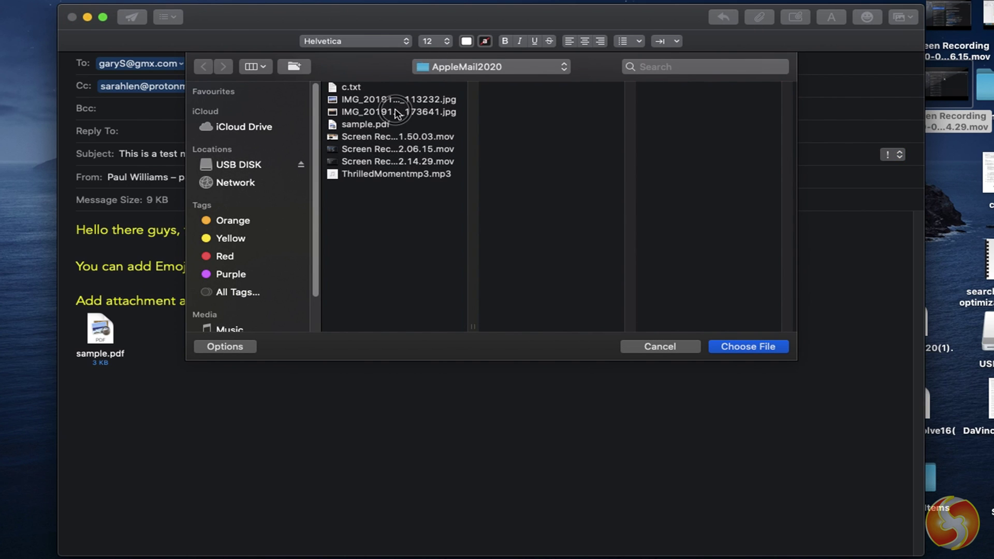
{"action": "left_click", "coordinate": [396, 113]}
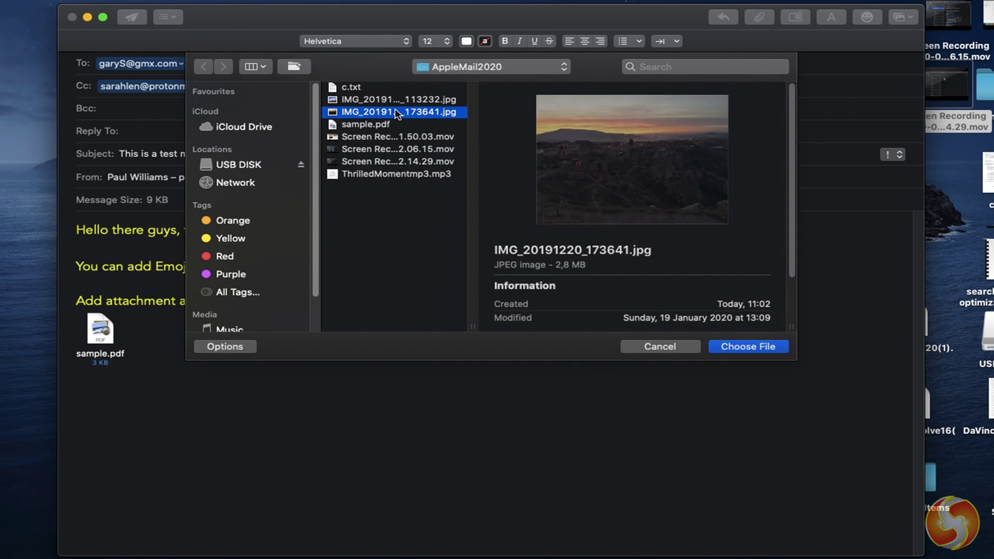
{"action": "left_click", "coordinate": [720, 347]}
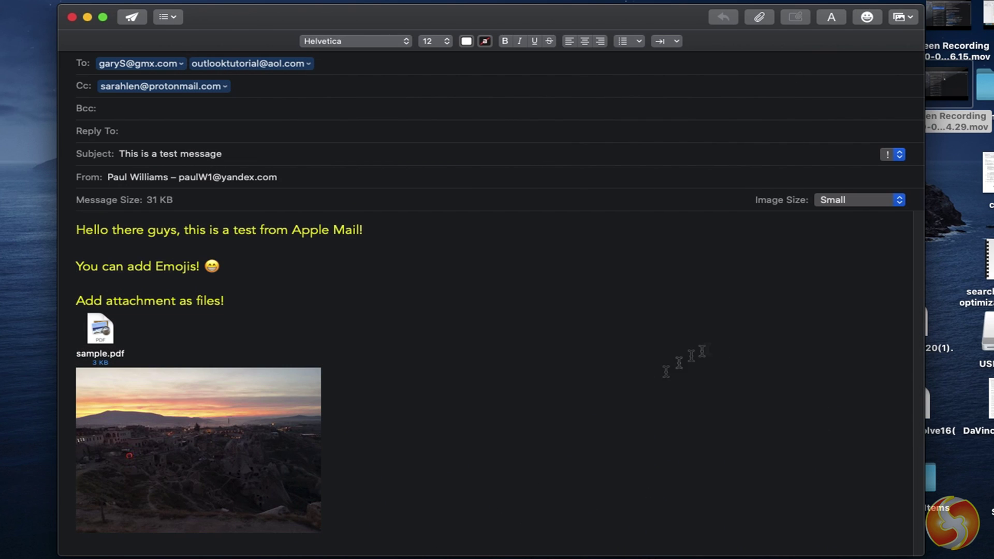
{"action": "left_click", "coordinate": [215, 429]}
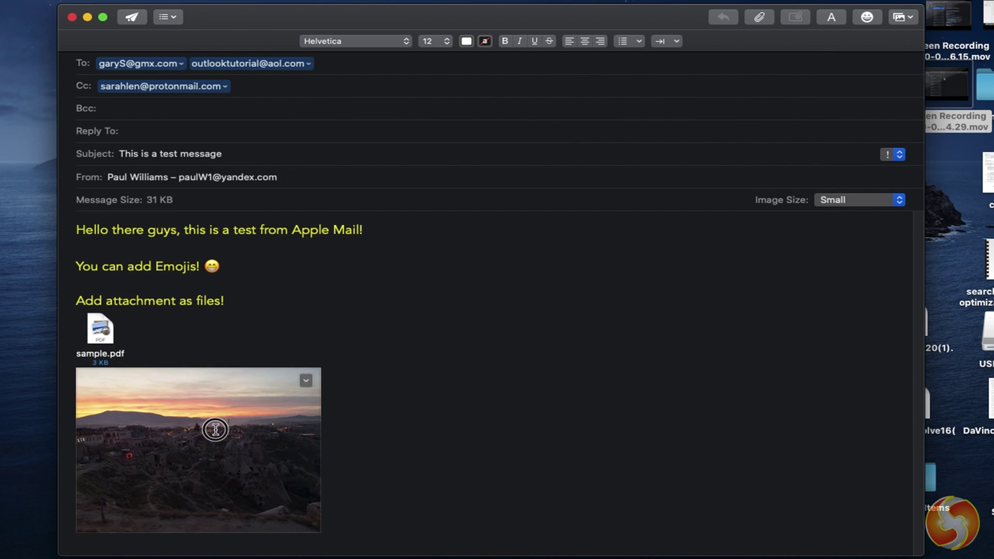
{"action": "left_click", "coordinate": [306, 381]}
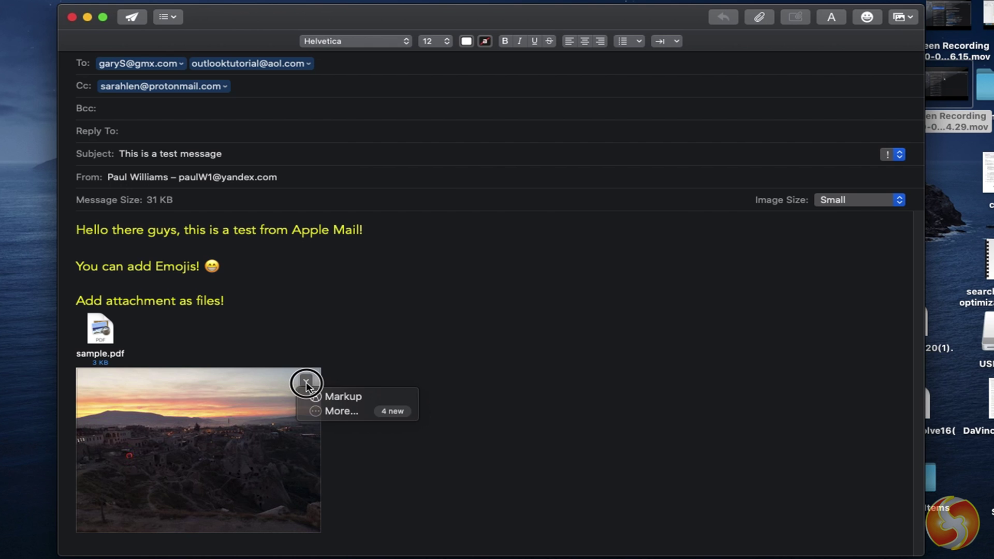
- Open the sunset photo in Markup, draw a curved stroke across the sky and add an arrow
{"action": "left_click", "coordinate": [333, 397]}
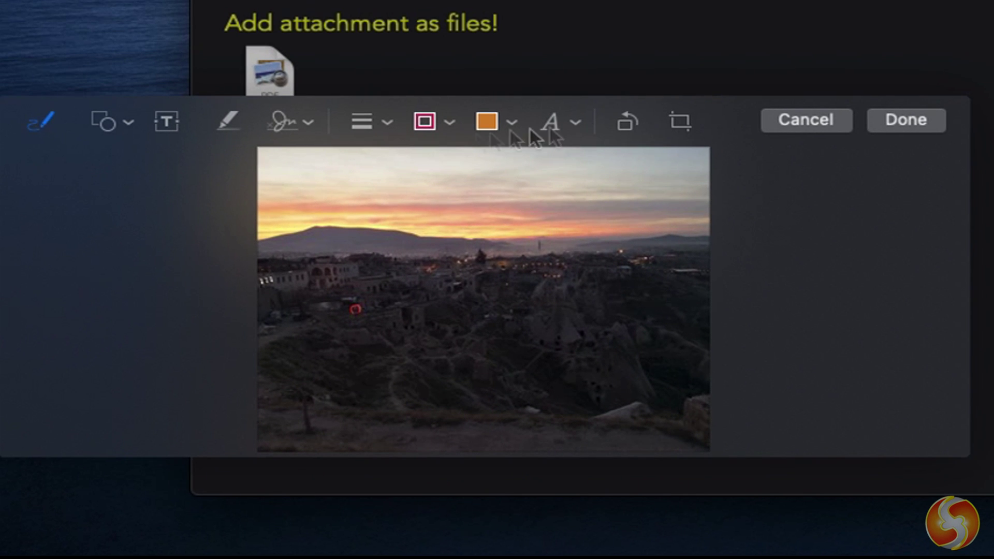
{"action": "left_click_drag", "start_coordinate": [332, 184], "coordinate": [460, 181]}
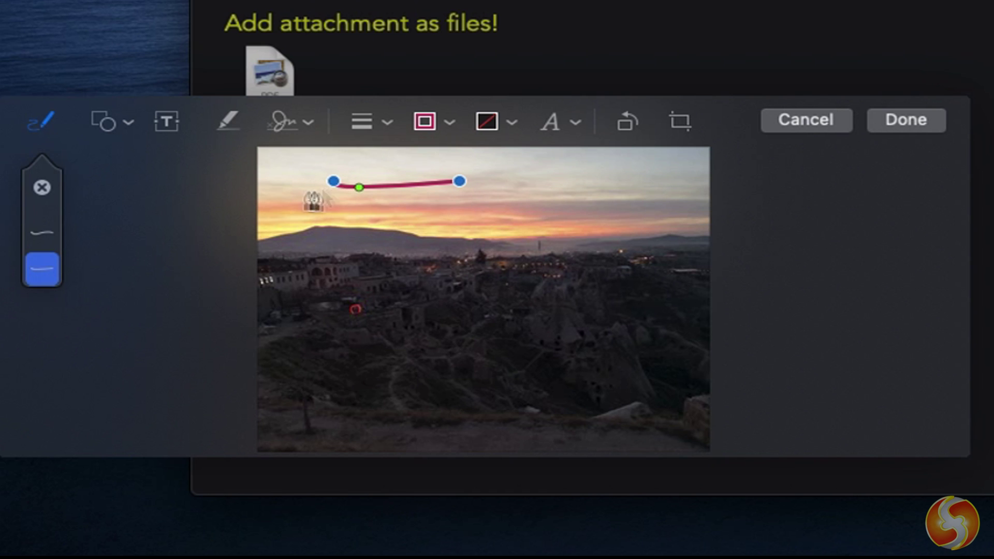
{"action": "left_click_drag", "start_coordinate": [359, 187], "coordinate": [359, 198]}
{"action": "left_click", "coordinate": [131, 126]}
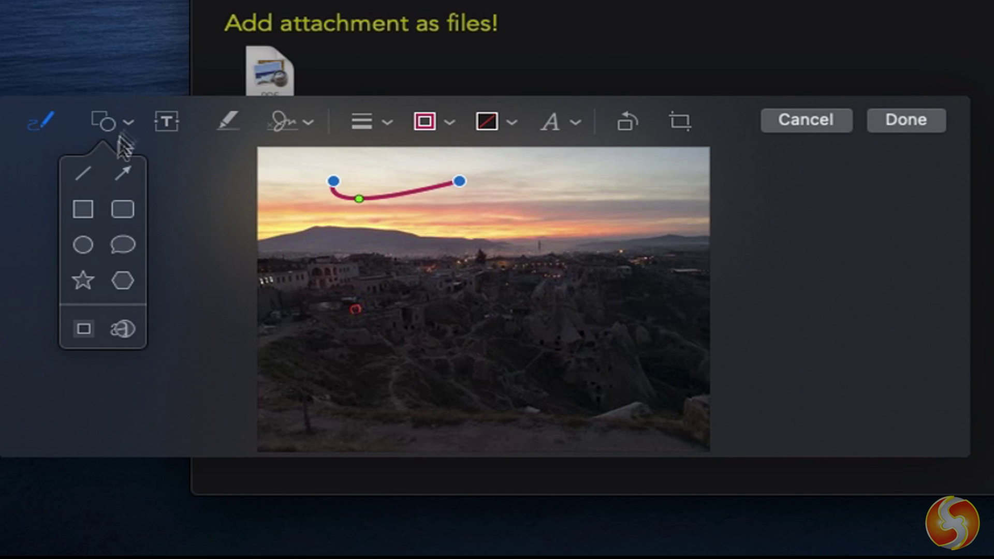
{"action": "left_click", "coordinate": [123, 172]}
{"action": "left_click_drag", "start_coordinate": [627, 300], "coordinate": [466, 259]}
- Add a 'MyVacation' text caption to the photo
{"action": "left_click", "coordinate": [166, 122]}
{"action": "left_click", "coordinate": [520, 309]}
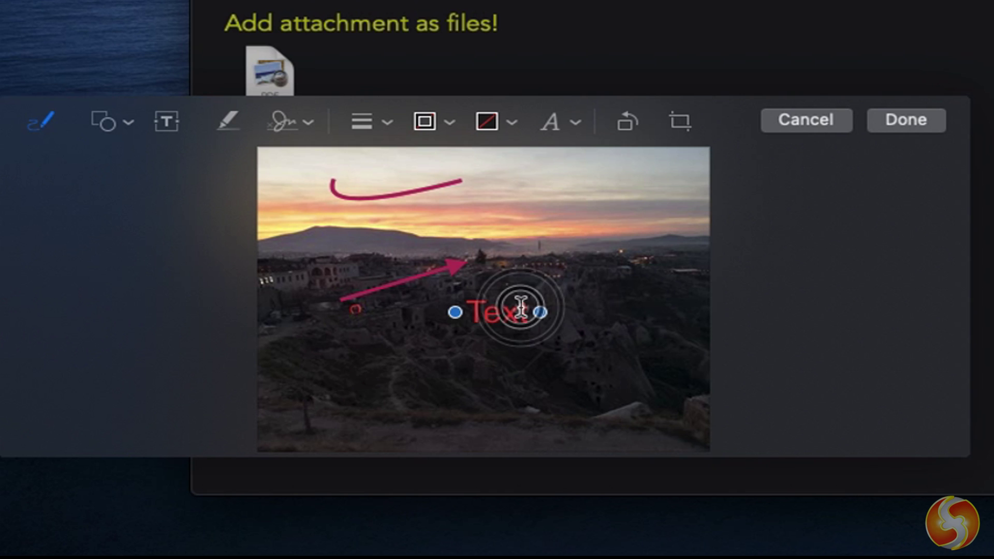
{"action": "type", "text": "MyVacatio"}
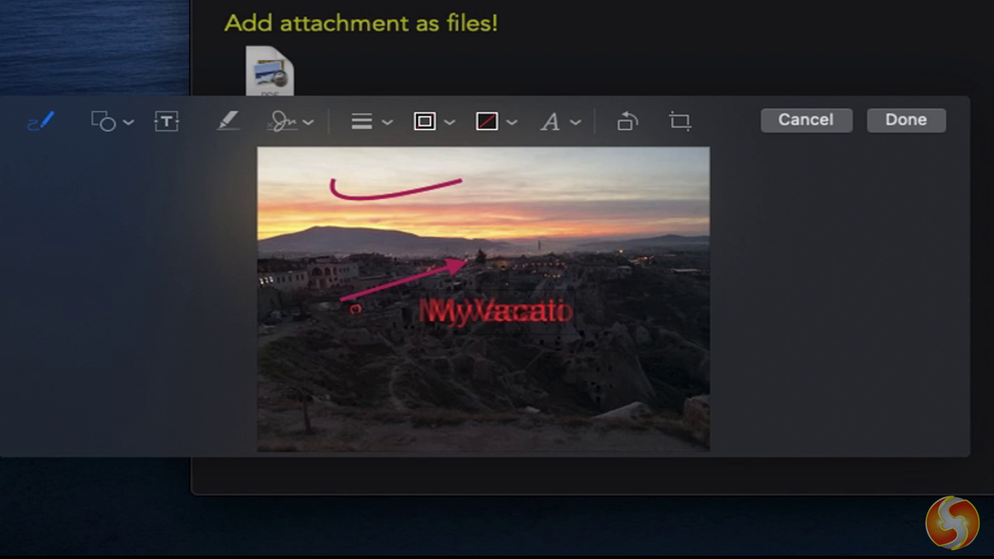
{"action": "type", "text": "n"}
{"action": "left_click", "coordinate": [561, 311]}
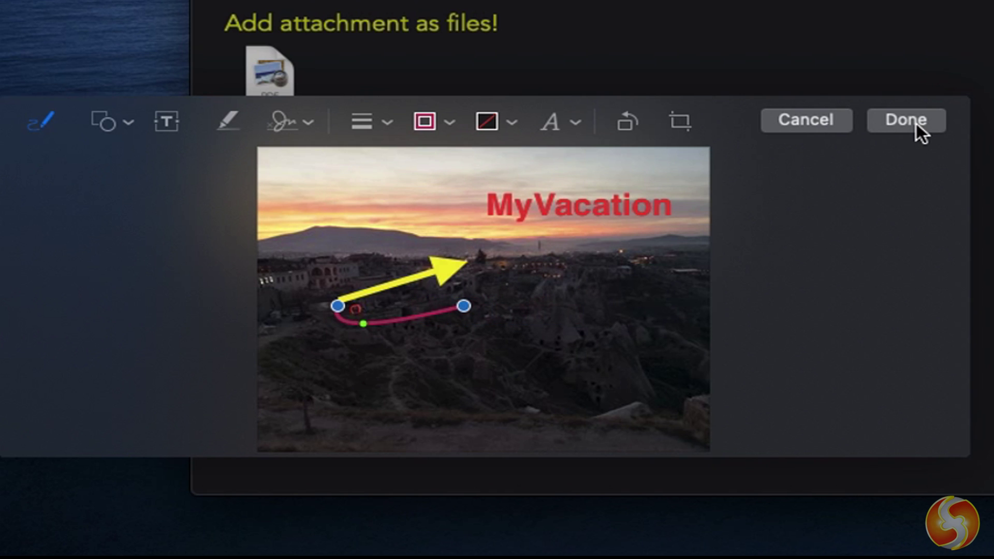
- Apply the markup and drag the canal photo IMG_20180319_123404.jpg from MyAlbum beside the sunset image
{"action": "left_click", "coordinate": [916, 124]}
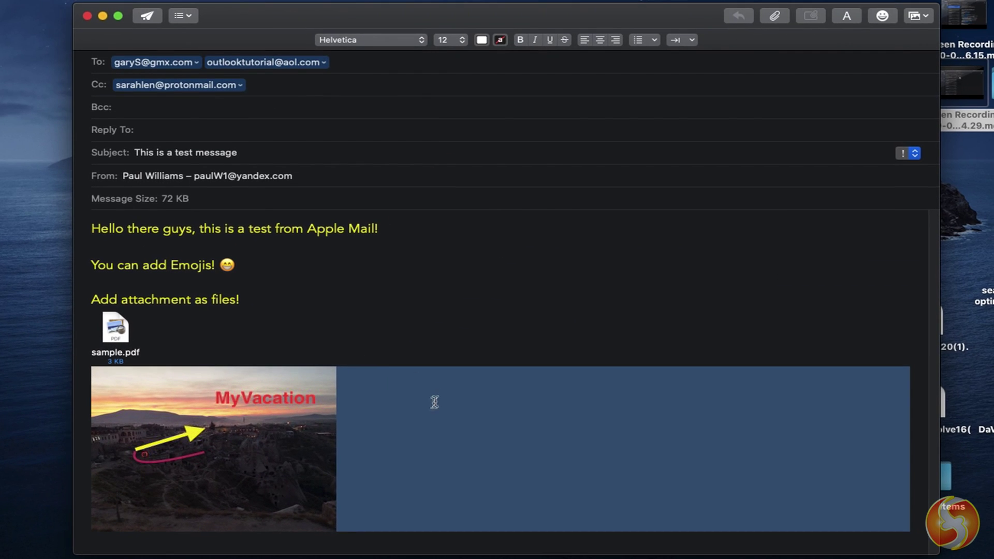
{"action": "left_click", "coordinate": [434, 402]}
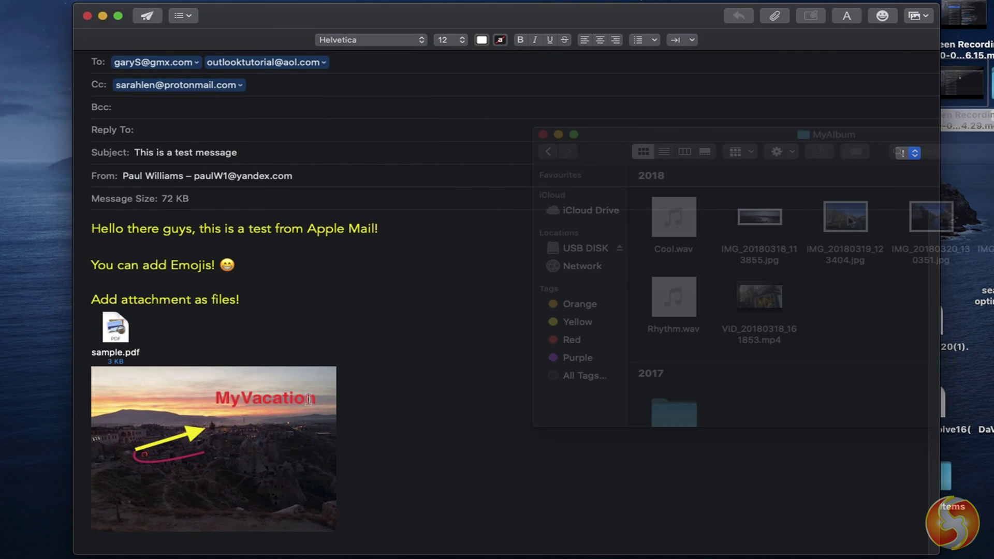
{"action": "left_click_drag", "start_coordinate": [845, 217], "coordinate": [422, 479]}
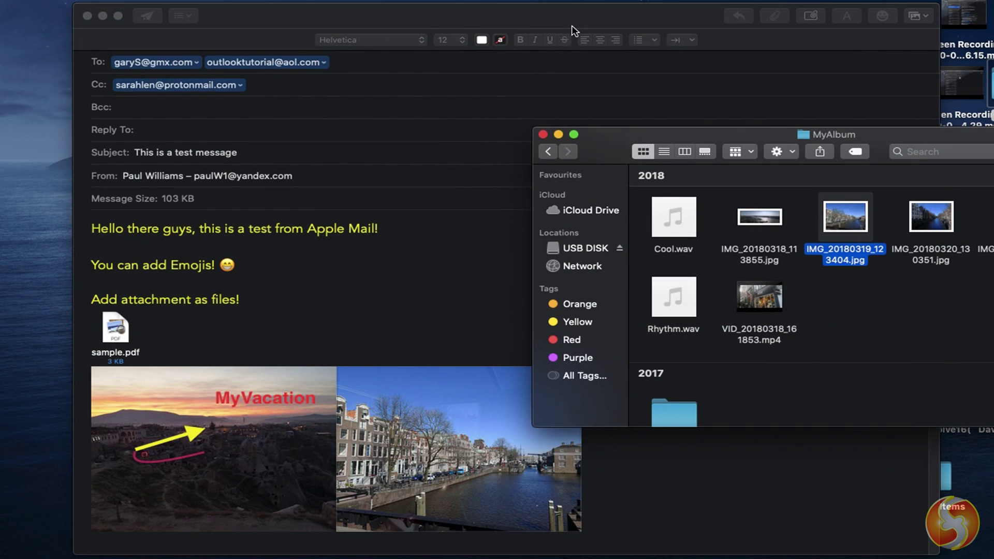
{"action": "left_click", "coordinate": [572, 30]}
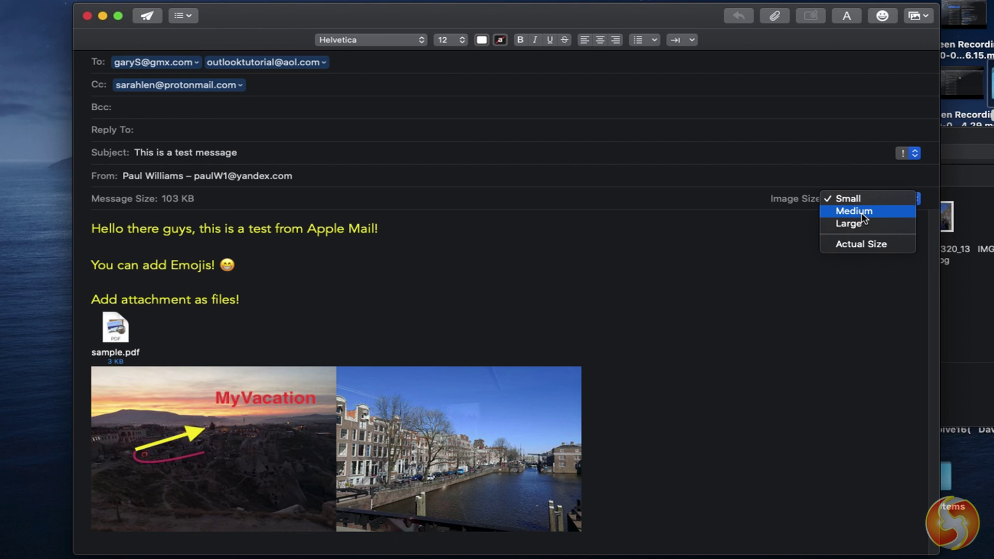
{"action": "left_click", "coordinate": [848, 198]}
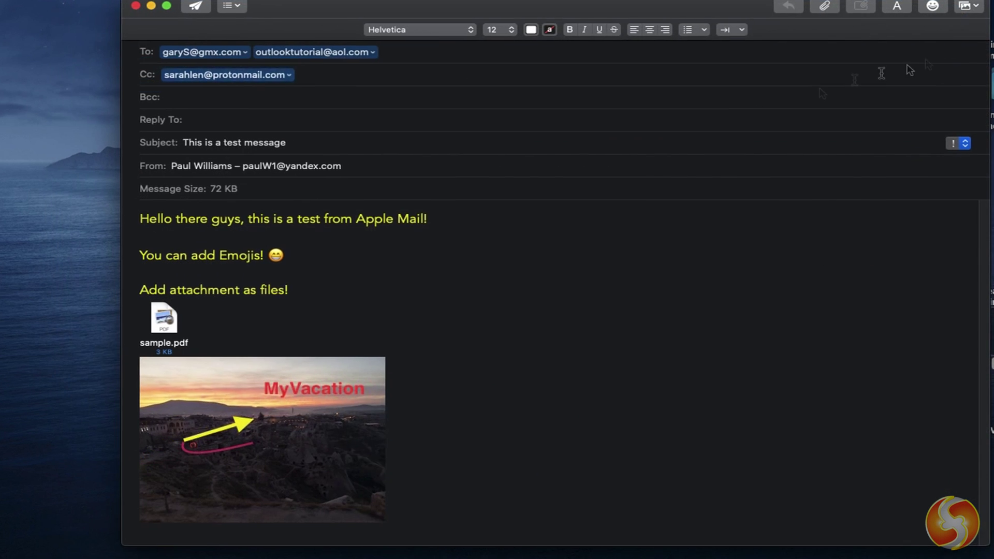
{"action": "left_click", "coordinate": [942, 13]}
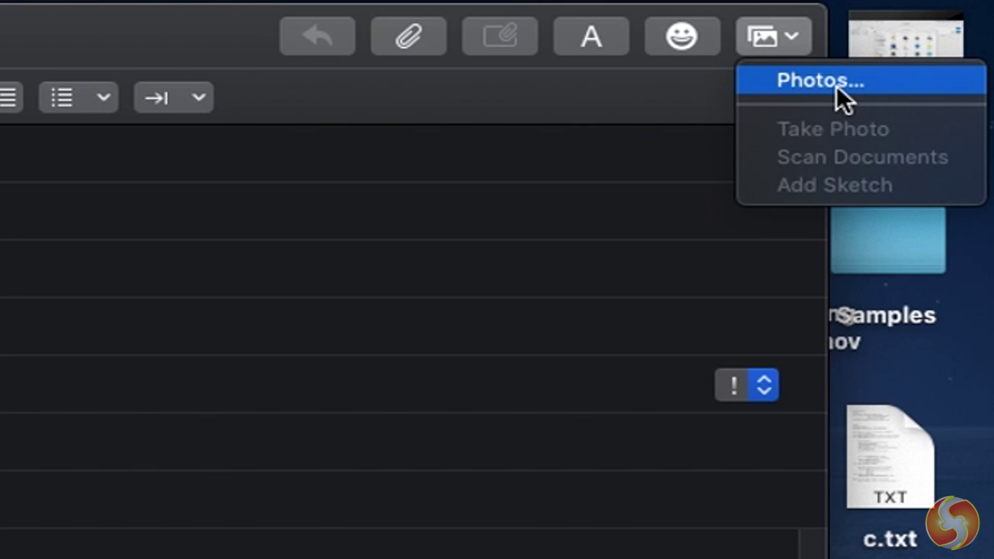
{"action": "left_click", "coordinate": [666, 95]}
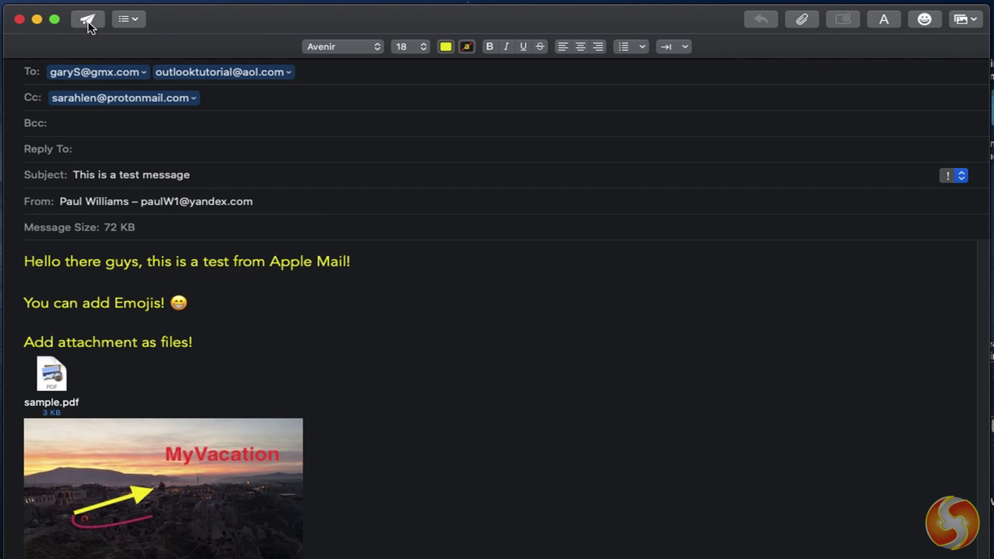
- Save the 'This is a test message' email as a draft and open it from Drafts
{"action": "left_click", "coordinate": [88, 21]}
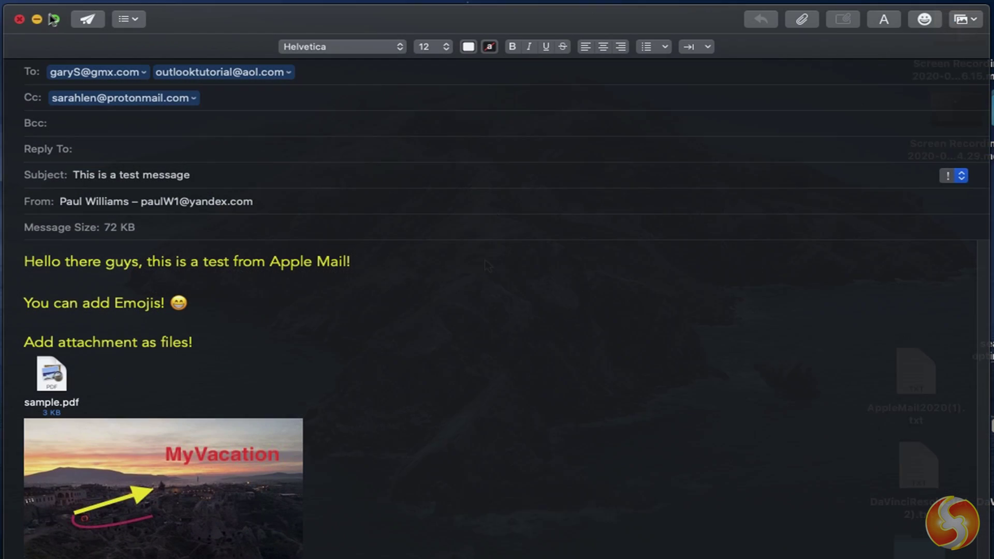
{"action": "left_click", "coordinate": [19, 19]}
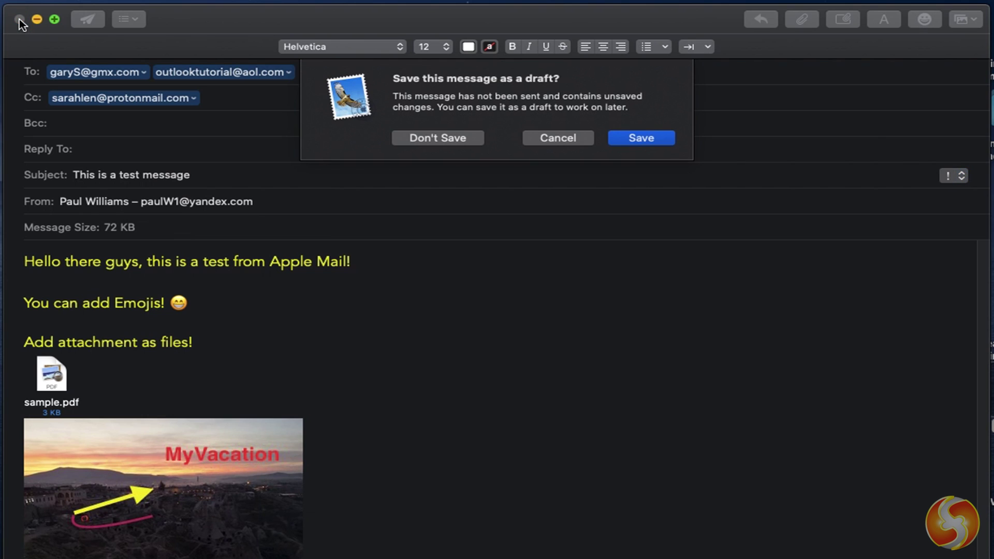
{"action": "left_click", "coordinate": [641, 139]}
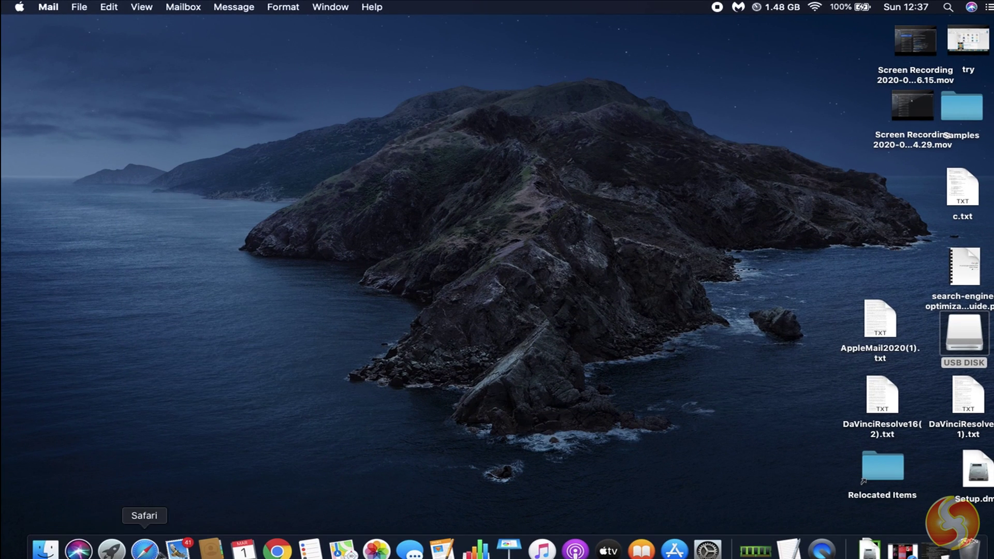
{"action": "left_click", "coordinate": [178, 550]}
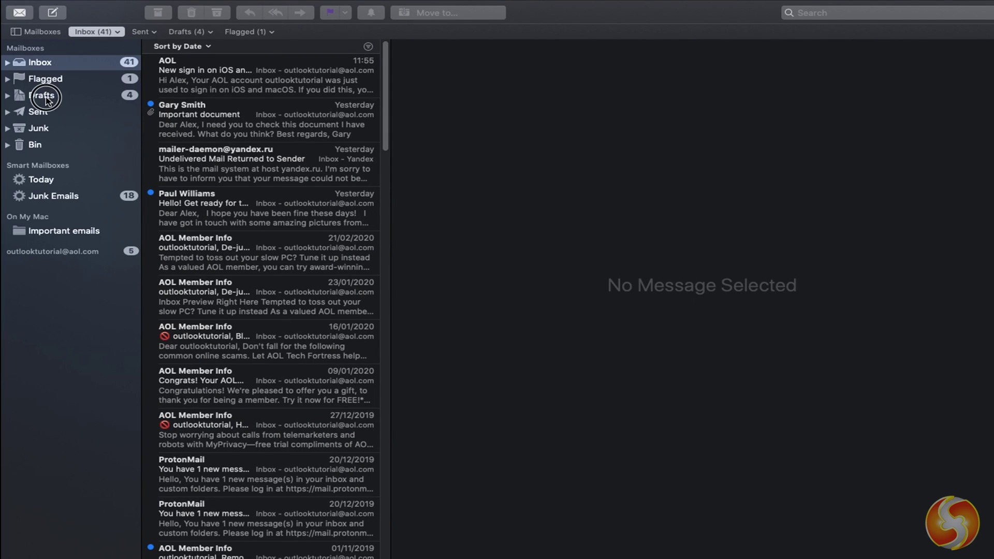
{"action": "left_click", "coordinate": [47, 97]}
{"action": "left_click", "coordinate": [254, 70]}
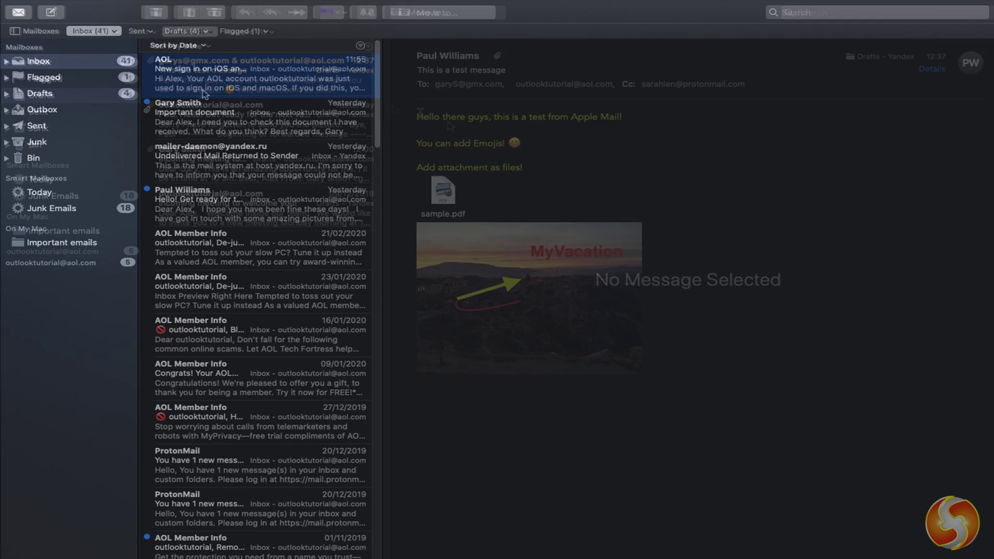
- Read the AOL sign-in, Important document, vacation and Undelivered Mail messages in the Inbox
{"action": "left_click", "coordinate": [268, 86]}
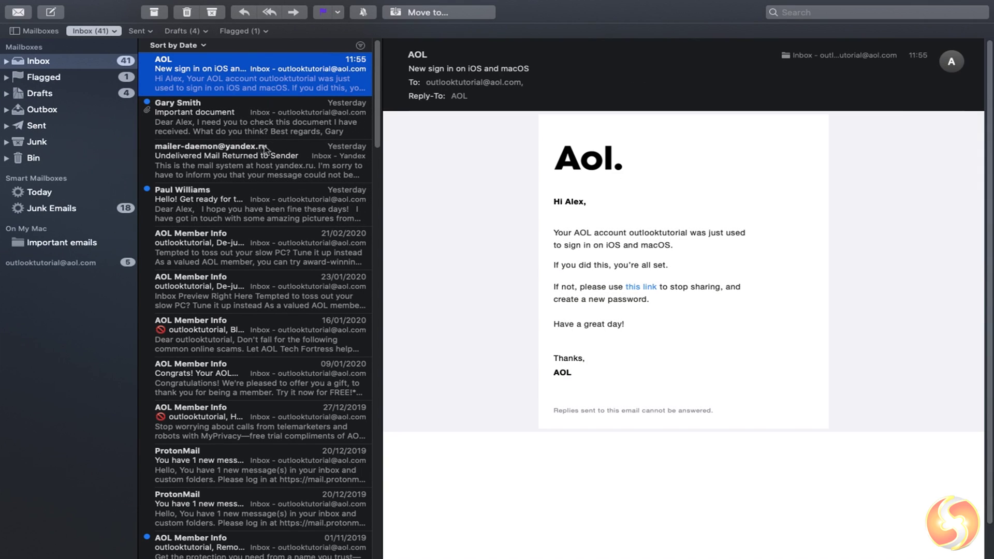
{"action": "left_click", "coordinate": [275, 128]}
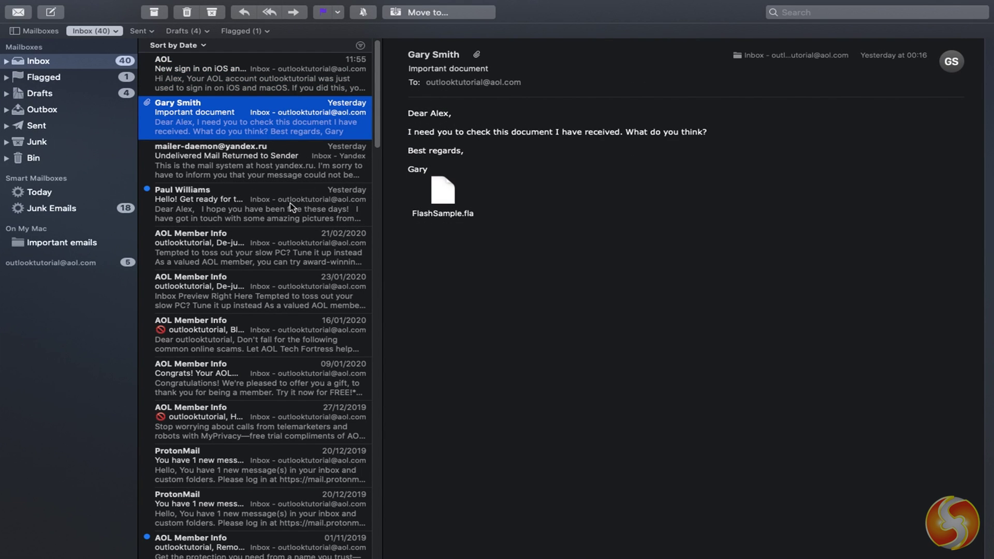
{"action": "left_click", "coordinate": [290, 203]}
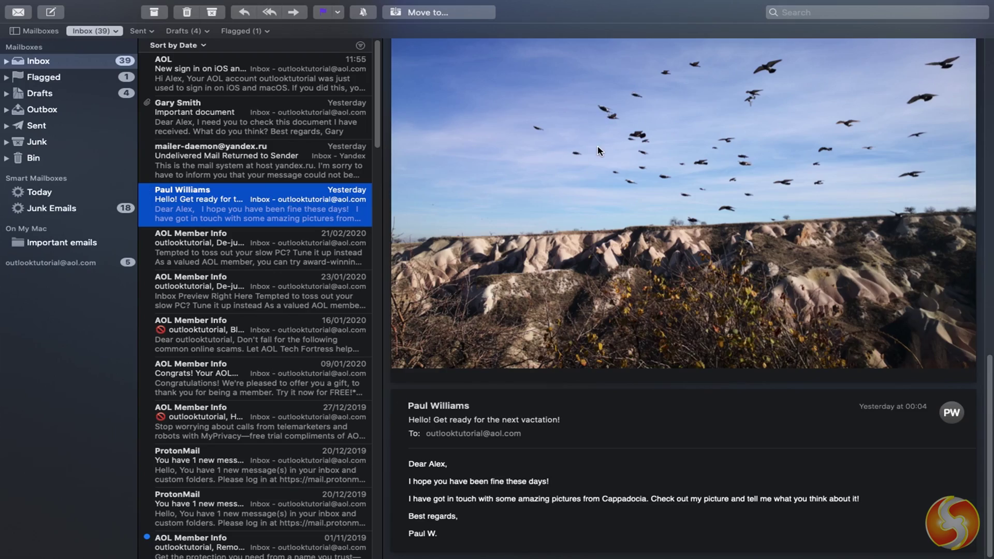
{"action": "scroll", "coordinate": [598, 150], "scroll_direction": "down", "scroll_amount": 10}
{"action": "left_click", "coordinate": [281, 167]}
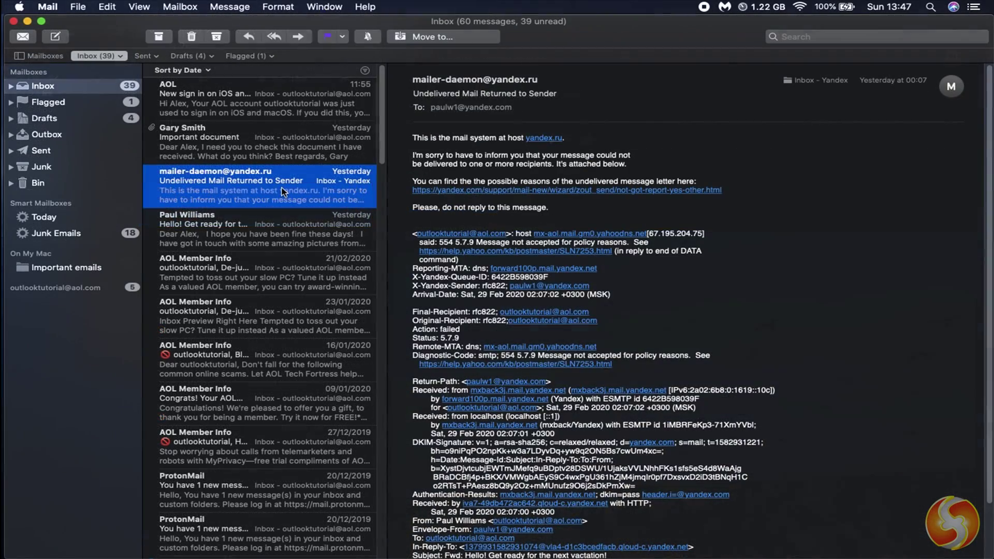
{"action": "left_click", "coordinate": [259, 229]}
- Open the vacation message in its own window and choose Save All for its attachments
{"action": "double_click", "coordinate": [263, 228]}
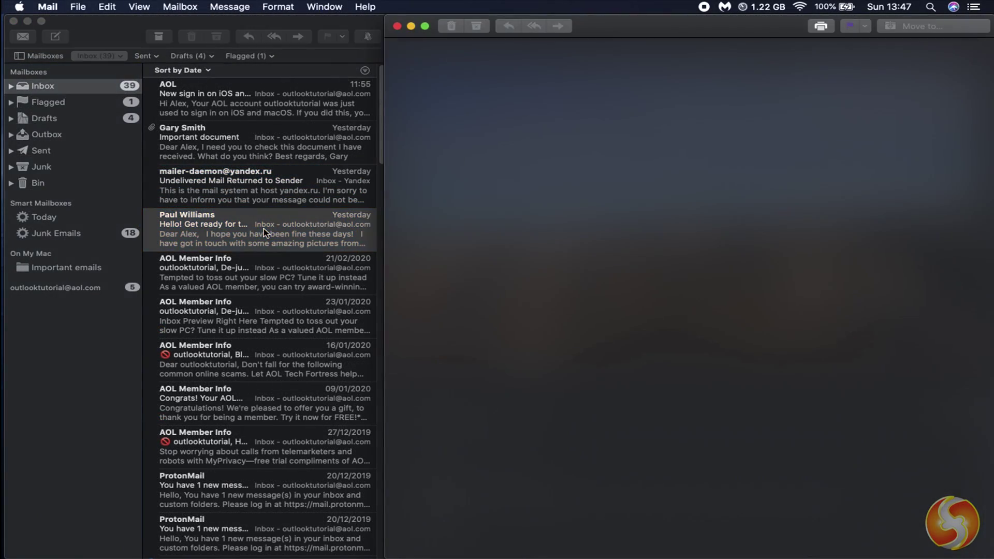
{"action": "left_click_drag", "start_coordinate": [625, 23], "coordinate": [533, 89]}
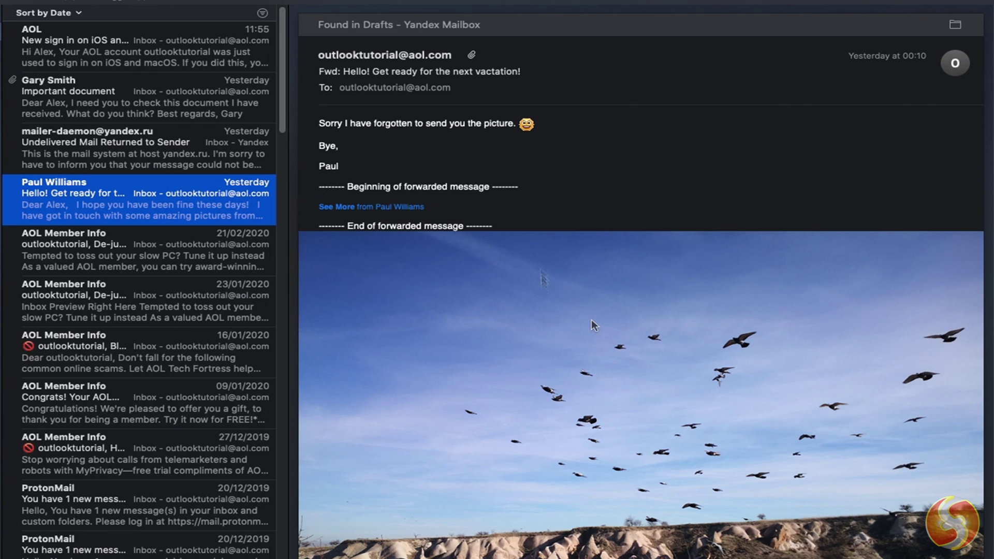
{"action": "mouse_move", "coordinate": [478, 54]}
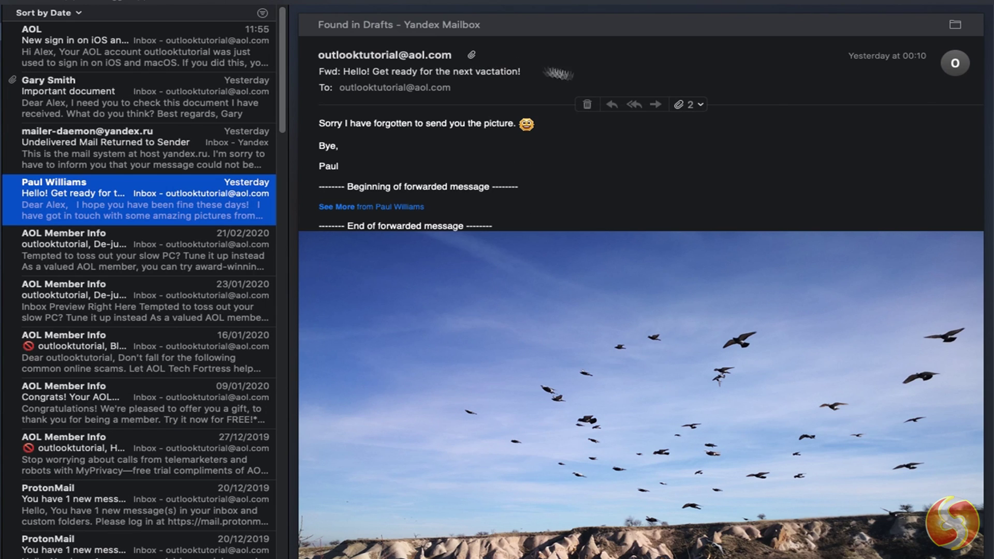
{"action": "left_click", "coordinate": [701, 105]}
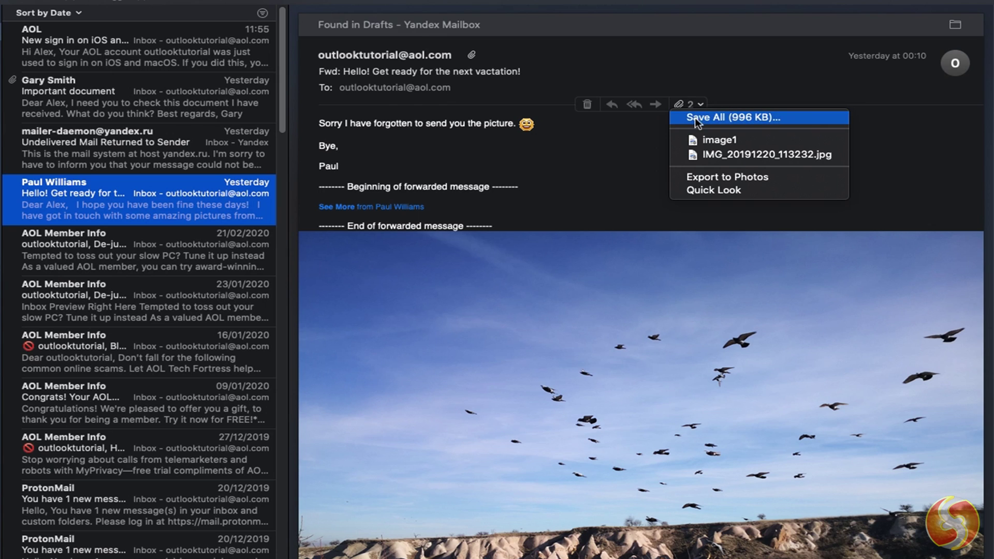
{"action": "left_click", "coordinate": [778, 120]}
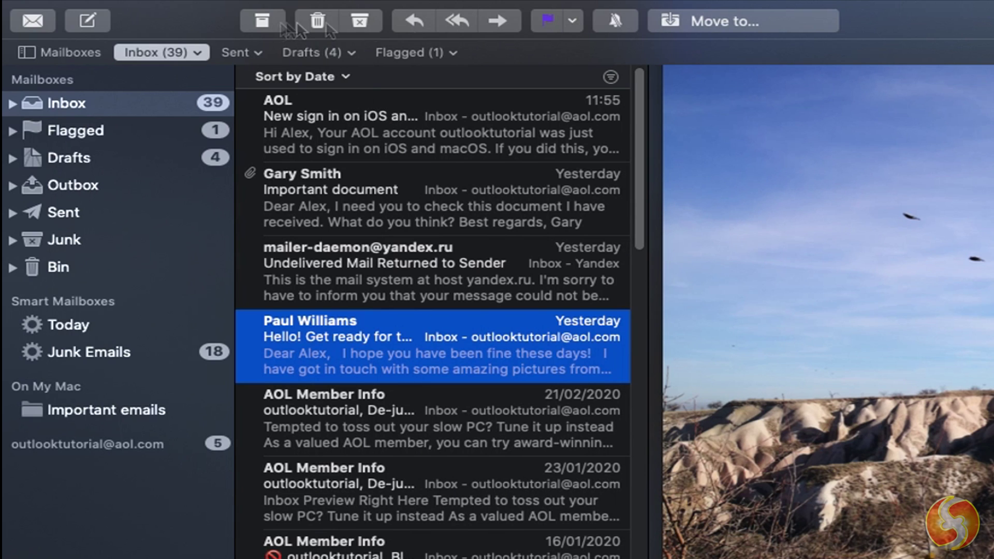
- Archive the vacation message, check the Archive mailbox, then undo the archiving
{"action": "left_click", "coordinate": [261, 24]}
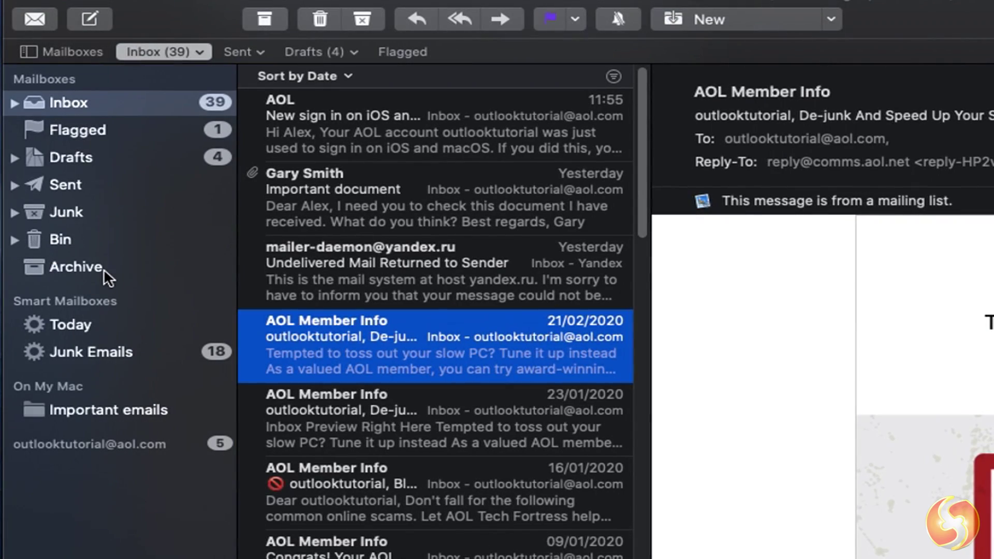
{"action": "left_click", "coordinate": [104, 268]}
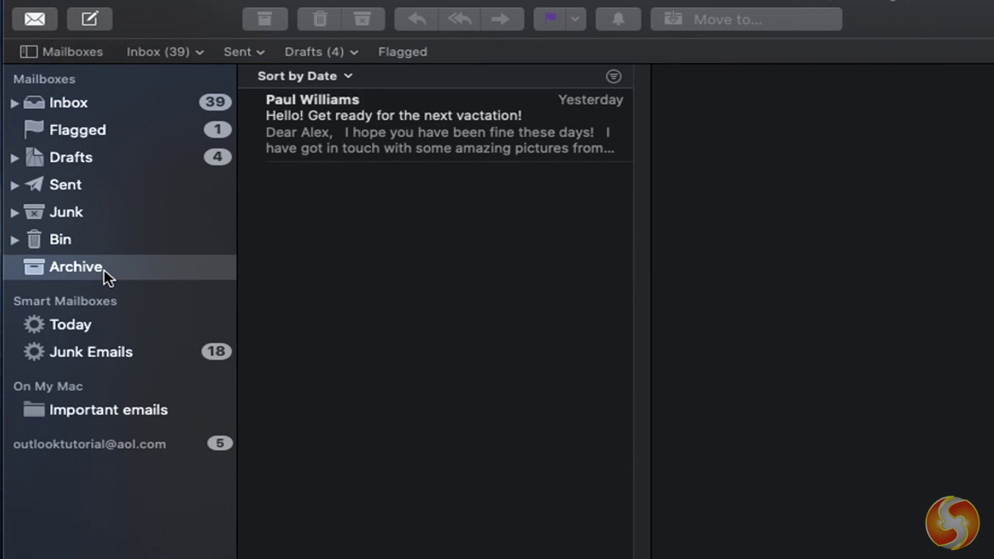
{"action": "key", "text": "super+z"}
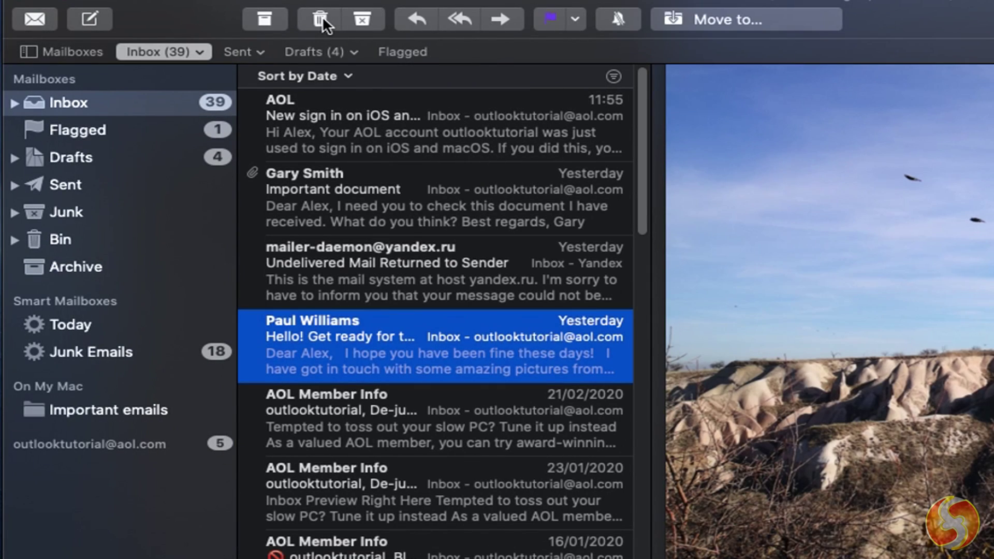
- Mark the vacation message as junk, restore it to the Inbox, delete, then reopen it
{"action": "left_click", "coordinate": [371, 16]}
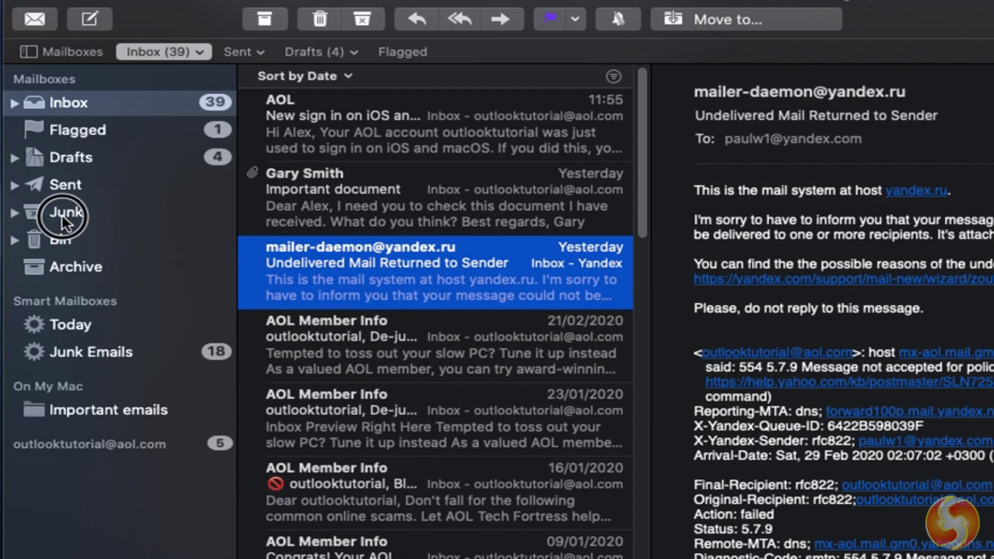
{"action": "left_click", "coordinate": [61, 214]}
{"action": "key", "text": "super+z"}
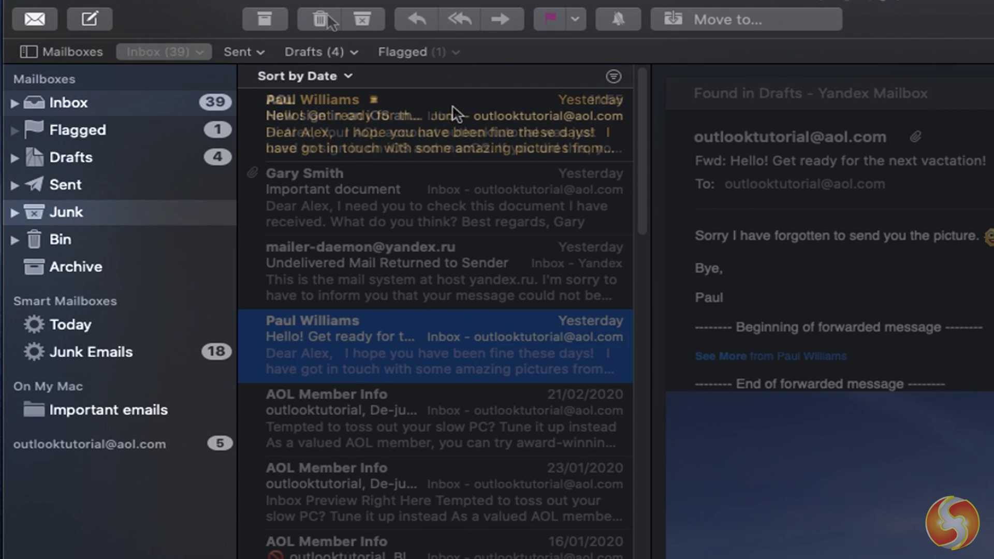
{"action": "left_click", "coordinate": [322, 19]}
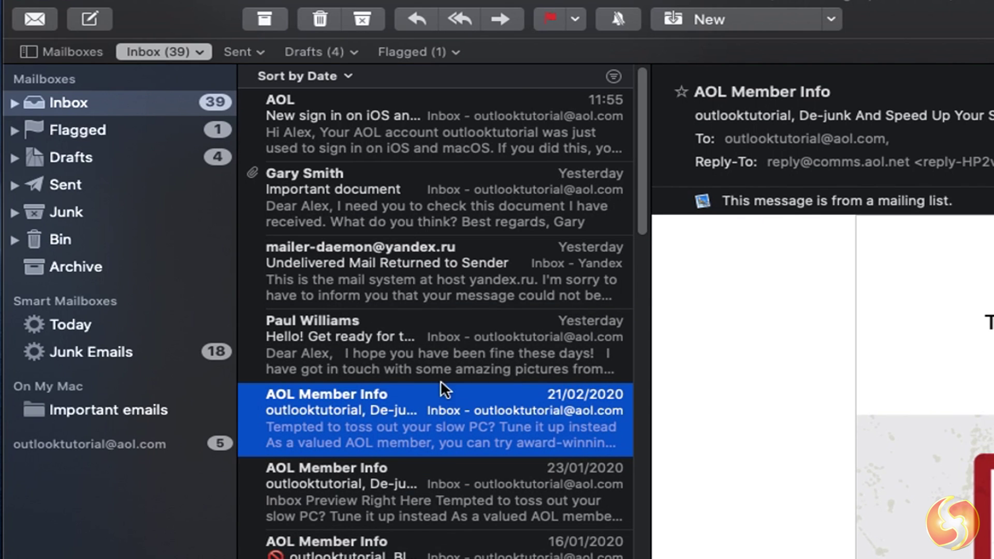
{"action": "left_click", "coordinate": [442, 352]}
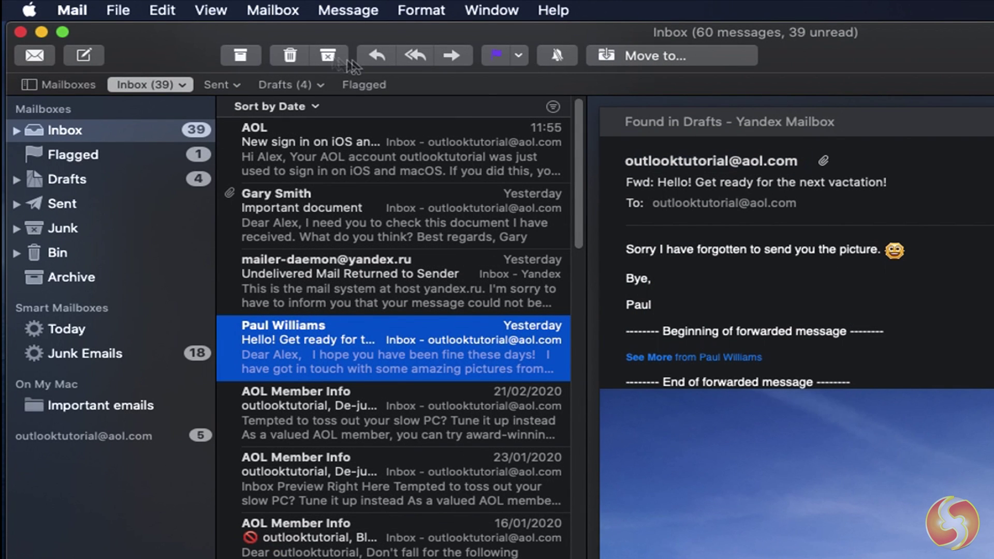
- Start a reply, a reply-all and a forward of the vacation message
{"action": "left_click", "coordinate": [377, 56]}
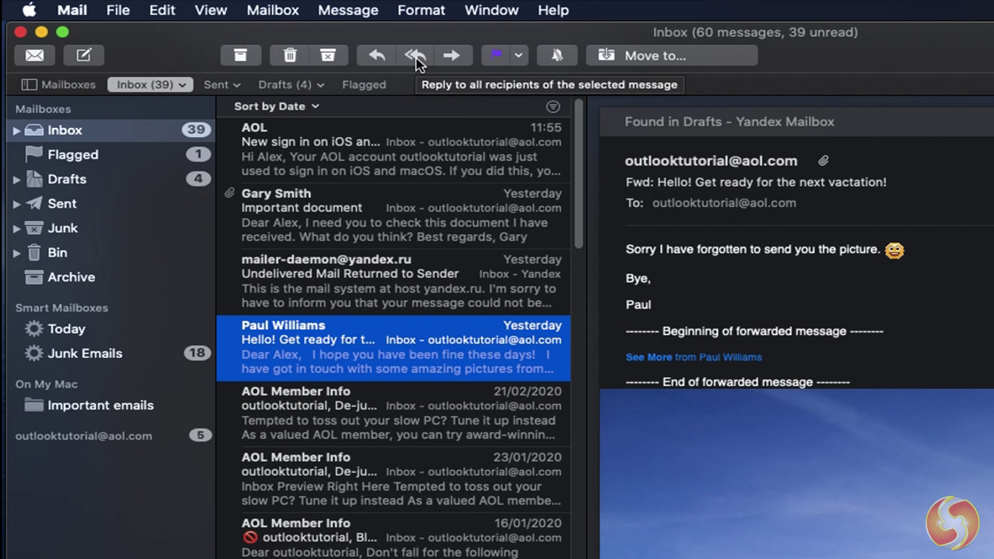
{"action": "left_click", "coordinate": [416, 56]}
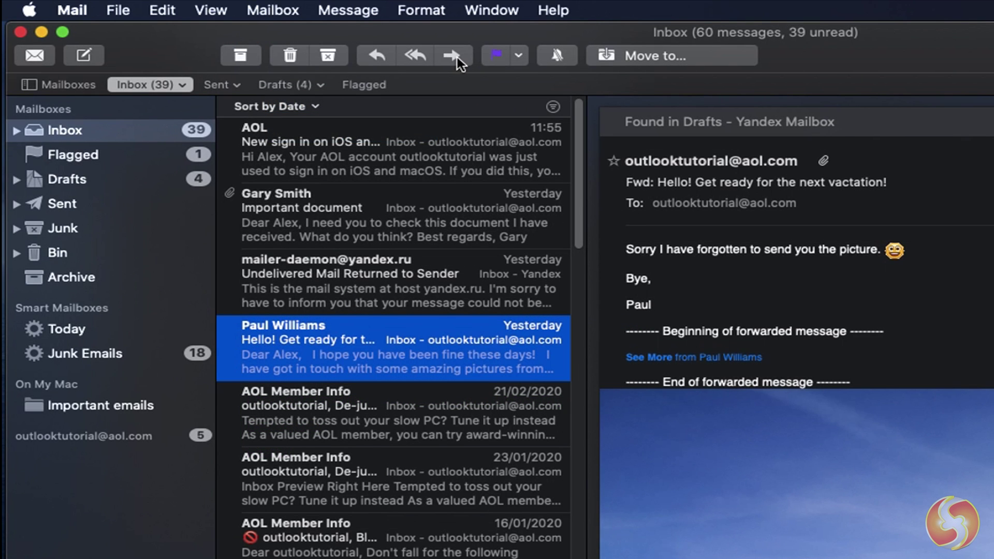
{"action": "left_click", "coordinate": [458, 57]}
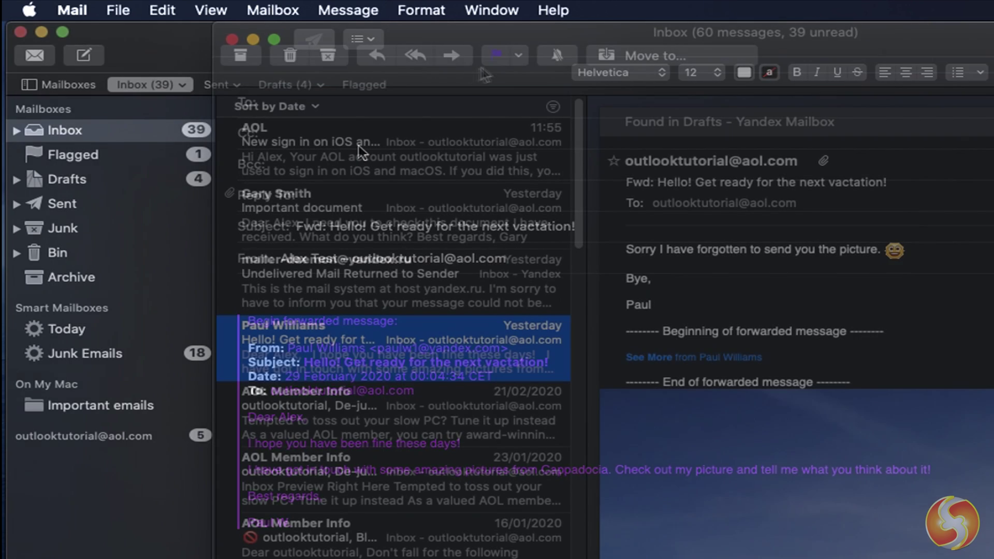
- Flag the vacation message red and view it in the Flagged mailbox
{"action": "left_click", "coordinate": [518, 55]}
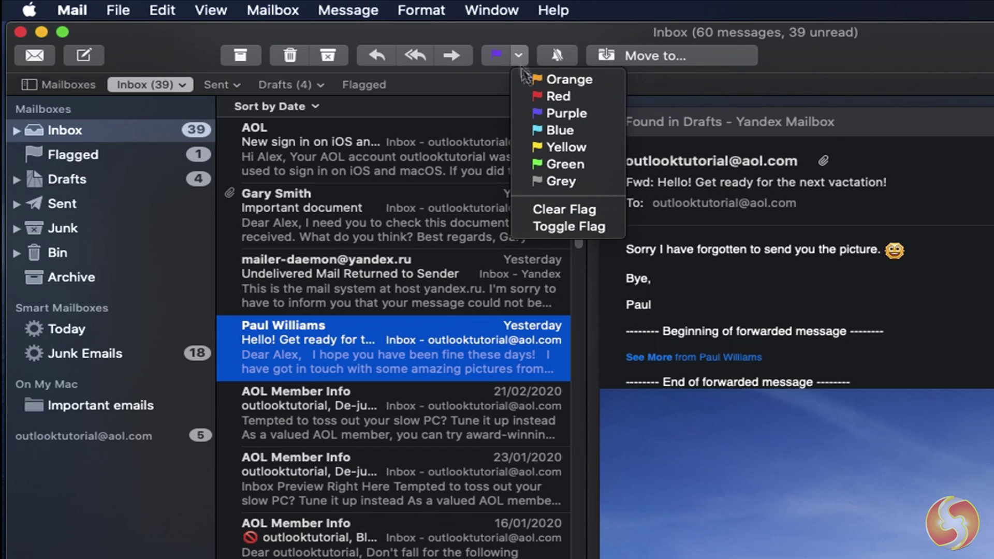
{"action": "left_click", "coordinate": [567, 97]}
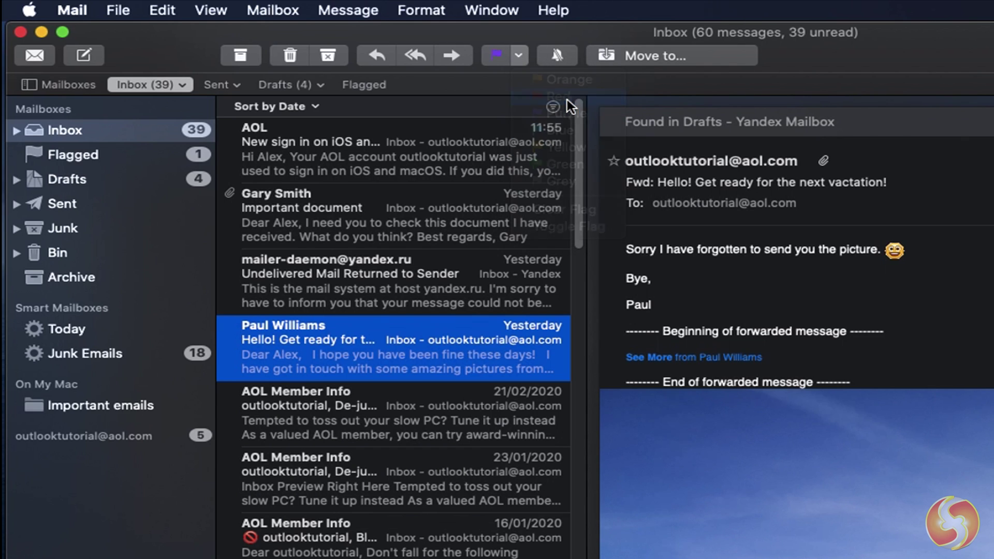
{"action": "left_click", "coordinate": [98, 162]}
{"action": "left_click", "coordinate": [375, 157]}
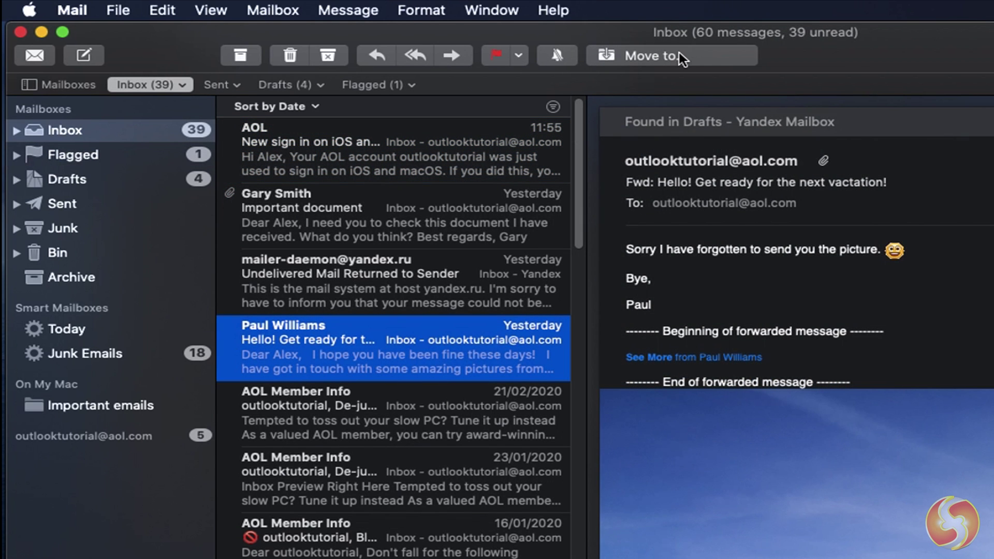
- Move the vacation message into Important emails and display that mailbox
{"action": "left_click", "coordinate": [680, 56]}
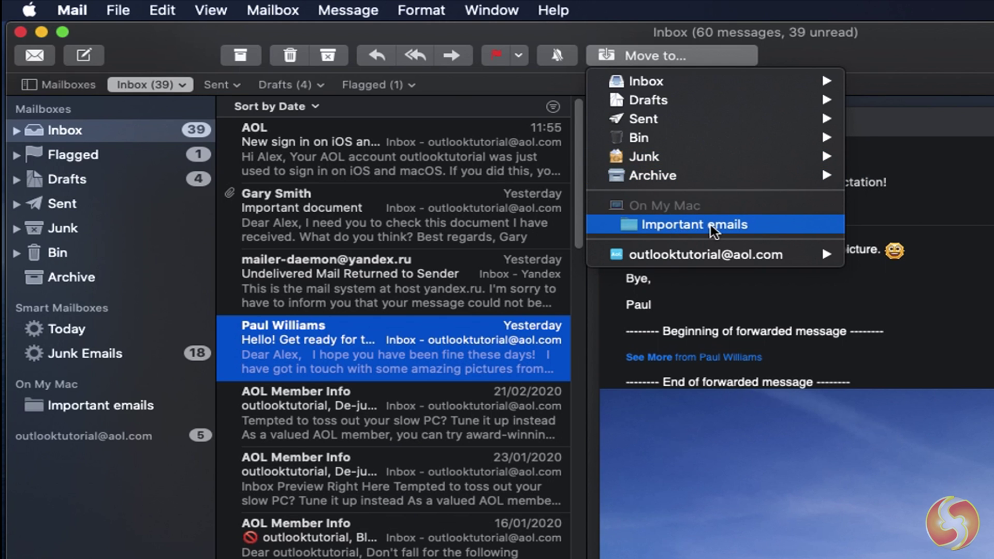
{"action": "left_click", "coordinate": [696, 226]}
{"action": "key", "text": "super+z"}
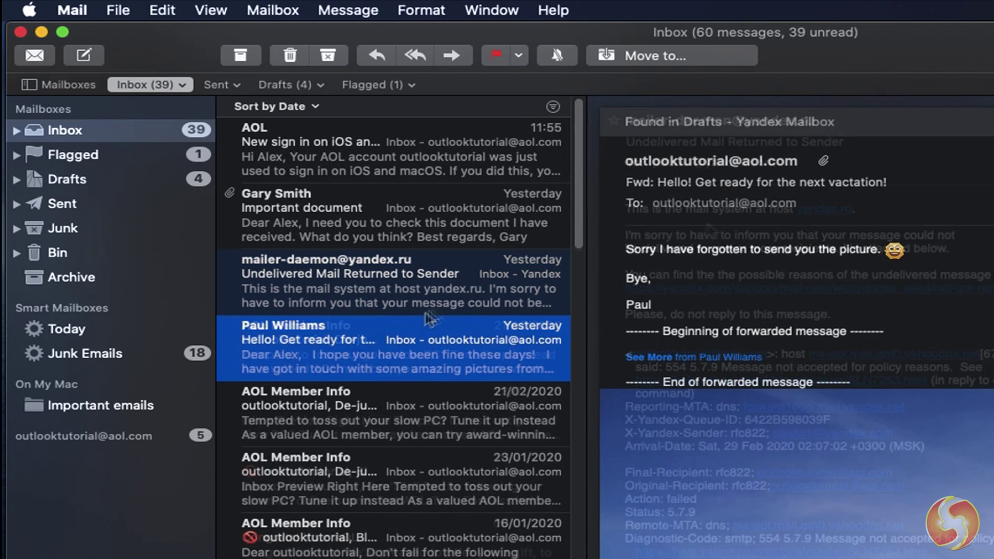
{"action": "left_click_drag", "start_coordinate": [390, 337], "coordinate": [119, 406]}
{"action": "left_click", "coordinate": [120, 406]}
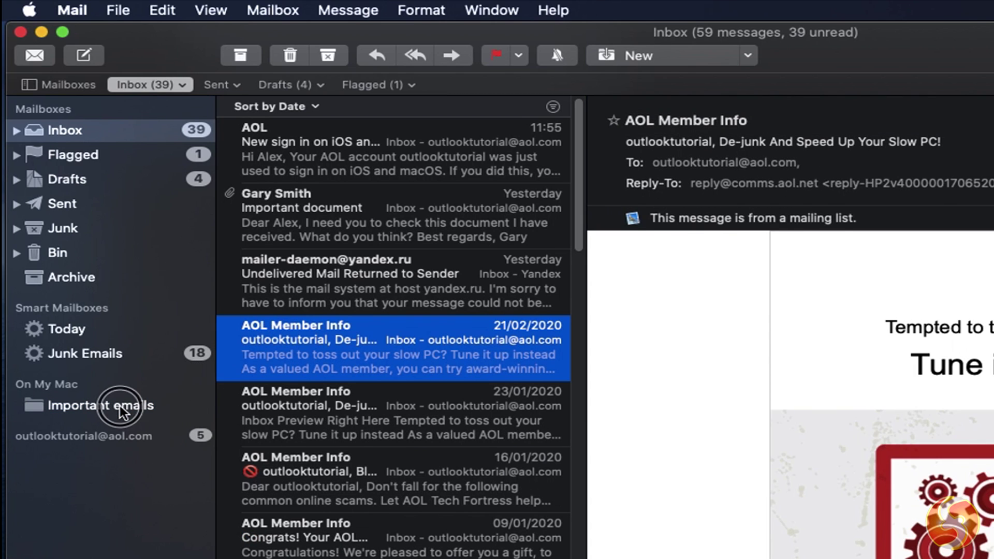
{"action": "key", "text": "super+n"}
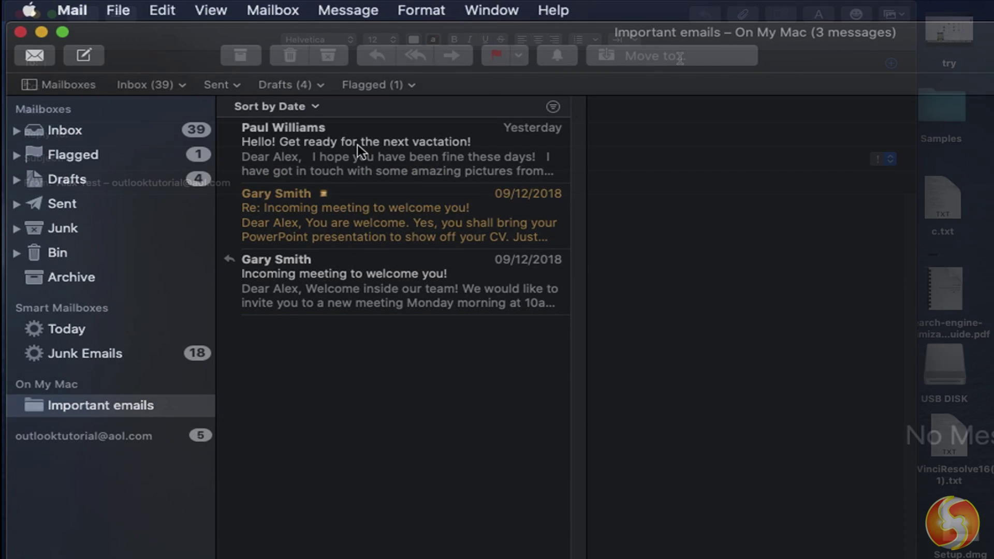
- Add the Important document message's sender to Contacts
{"action": "left_click", "coordinate": [892, 64]}
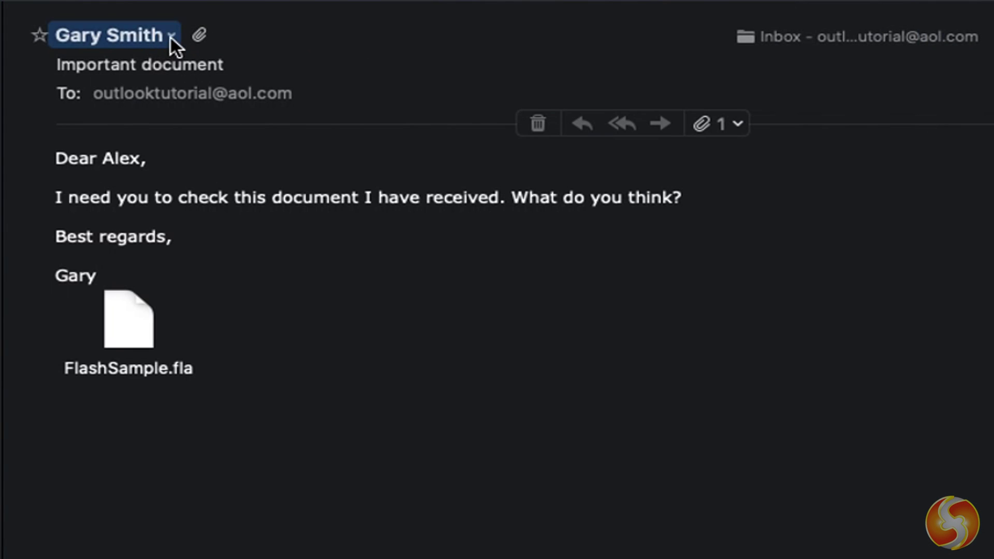
{"action": "left_click", "coordinate": [170, 38]}
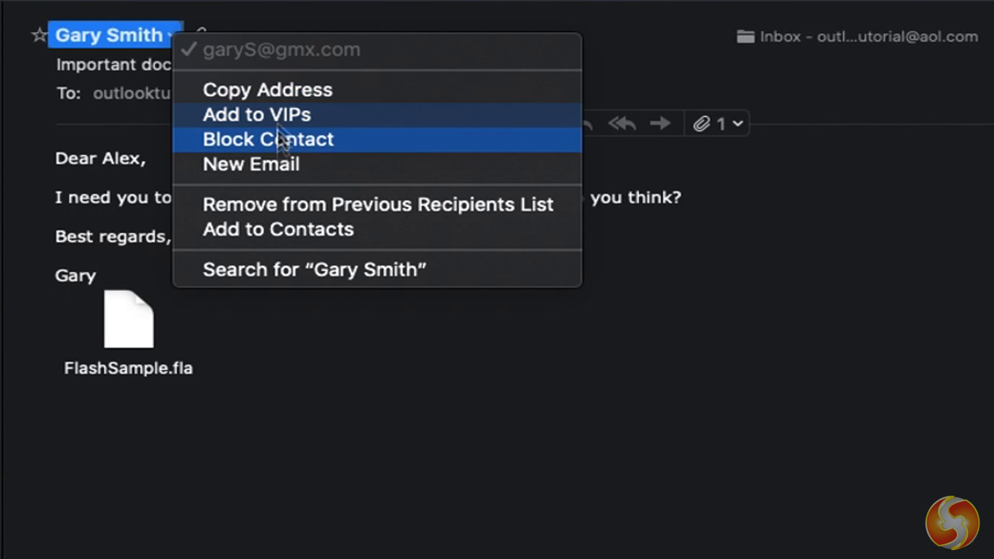
{"action": "left_click", "coordinate": [371, 231]}
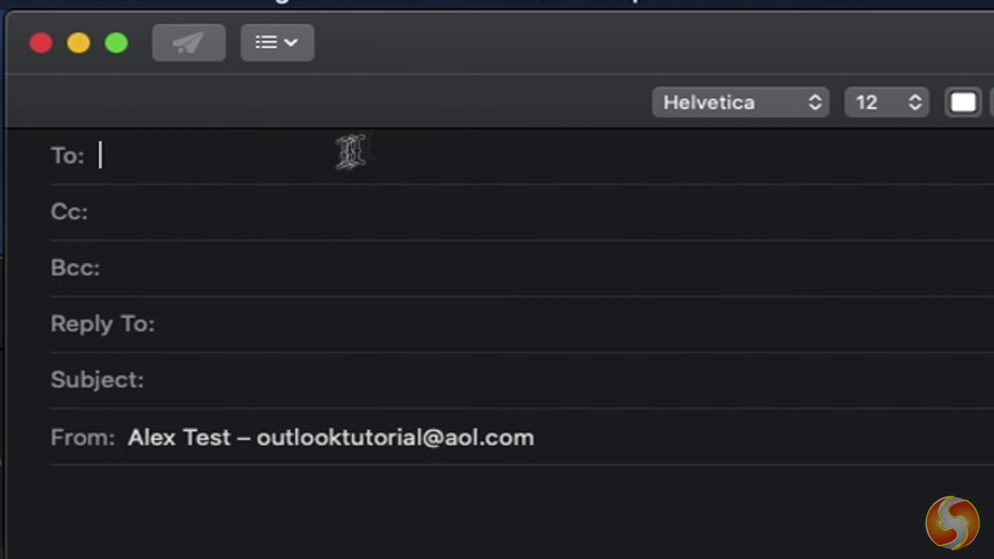
- Type the sender's name in To, accept the suggested address, and confirm the contact's details
{"action": "left_click", "coordinate": [226, 156]}
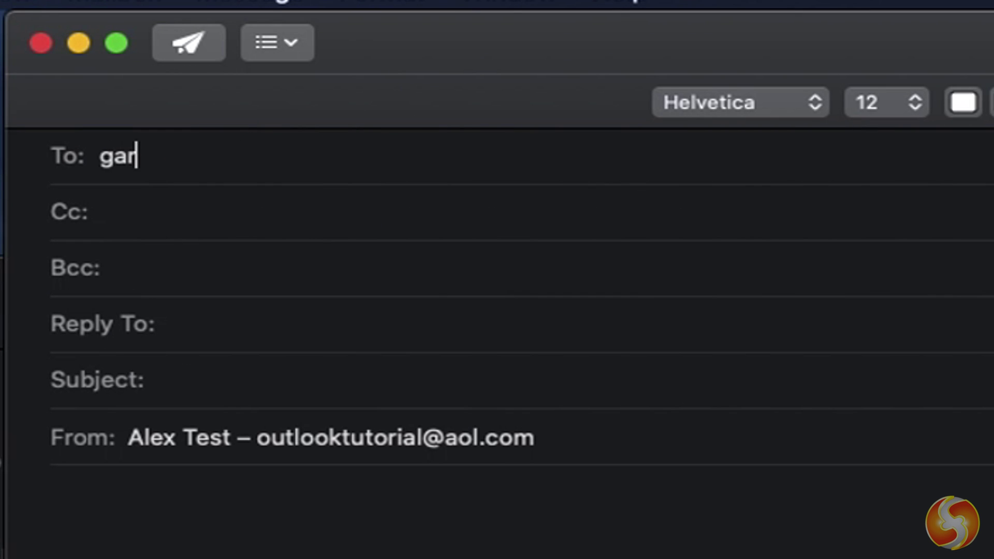
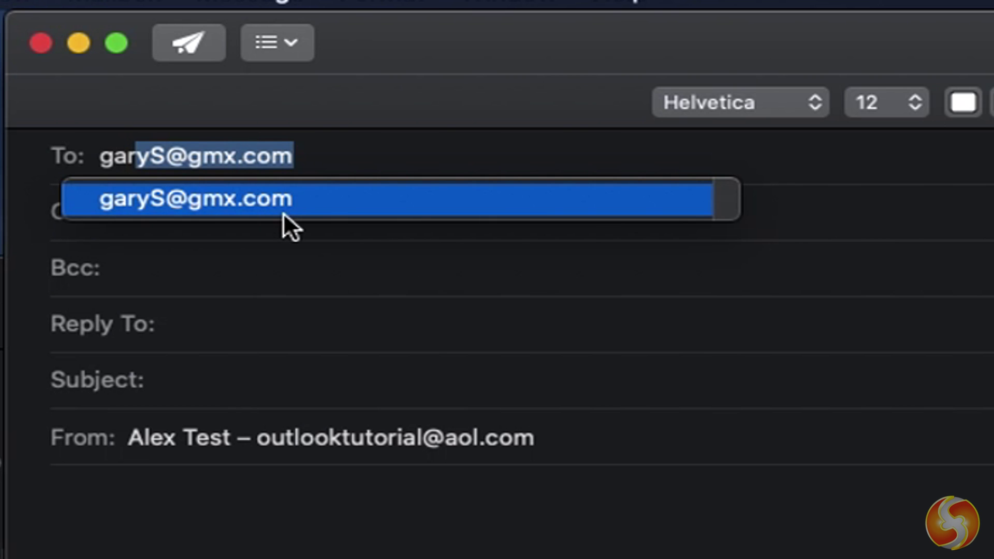
{"action": "key", "text": "Return"}
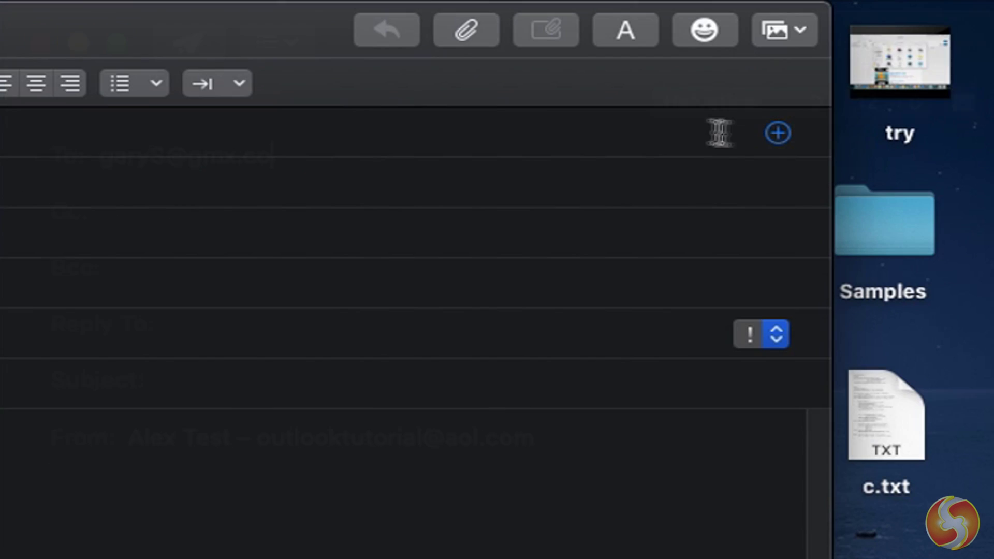
{"action": "left_click", "coordinate": [778, 133]}
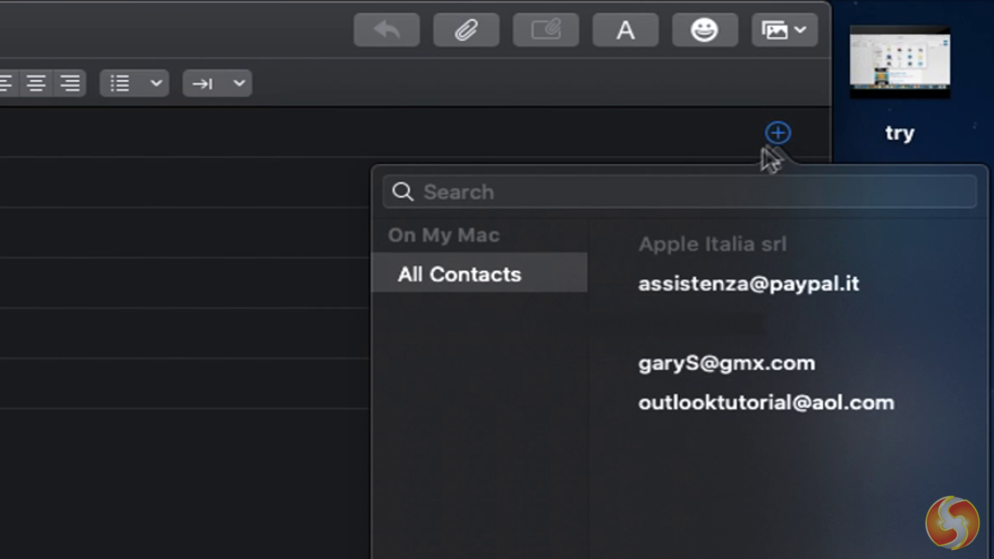
{"action": "left_click", "coordinate": [719, 365]}
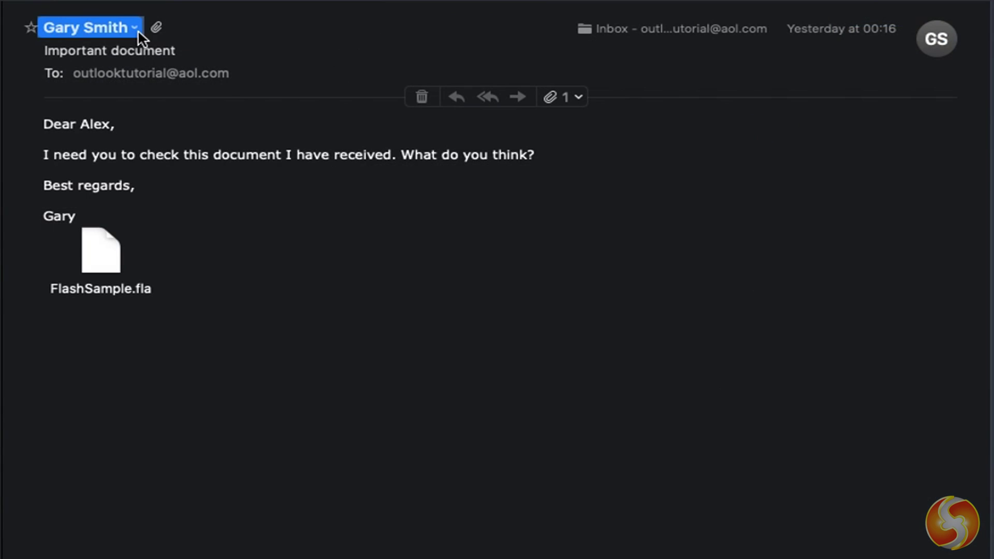
- Block the Important document sender and open the Junk Mail blocked-senders preferences
{"action": "left_click", "coordinate": [137, 30]}
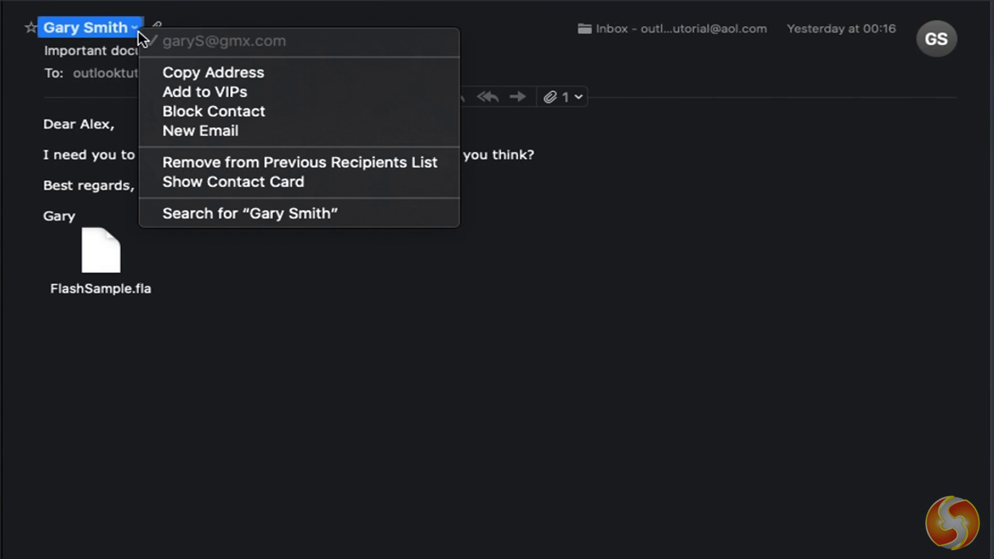
{"action": "left_click", "coordinate": [279, 114]}
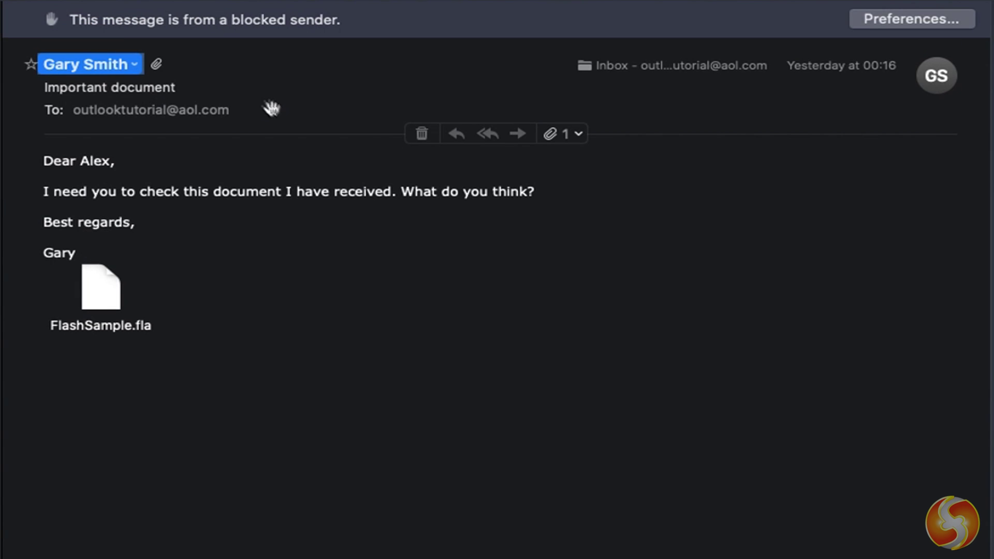
{"action": "left_click", "coordinate": [905, 18]}
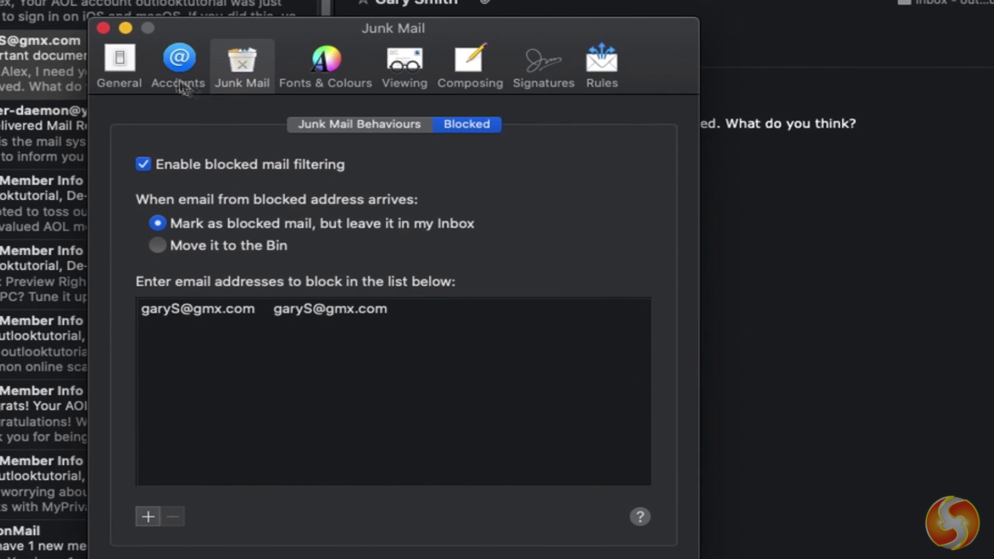